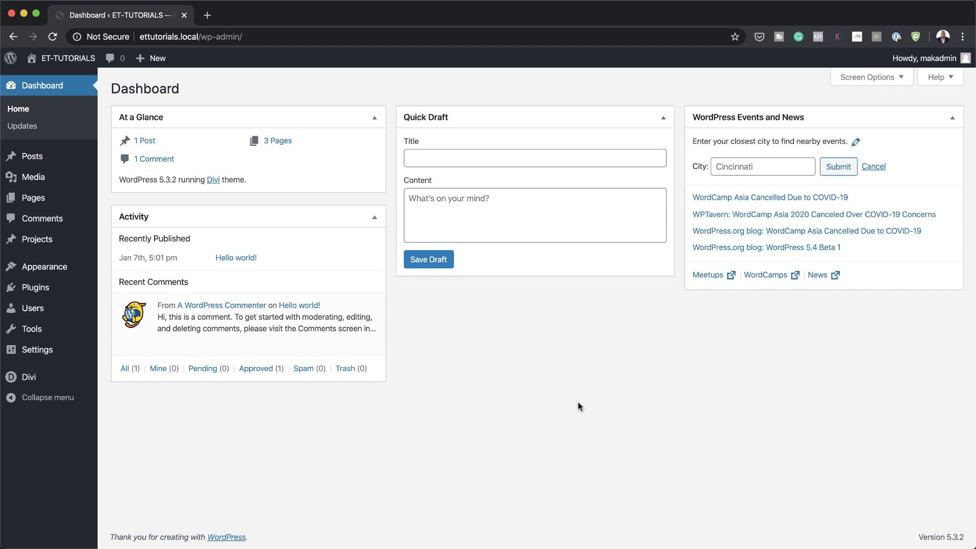
Step: Create a new page titled "CTA" and start building it from scratch with the Divi Builder, without inserting a row
mouse_move(41, 197)
click(133, 219)
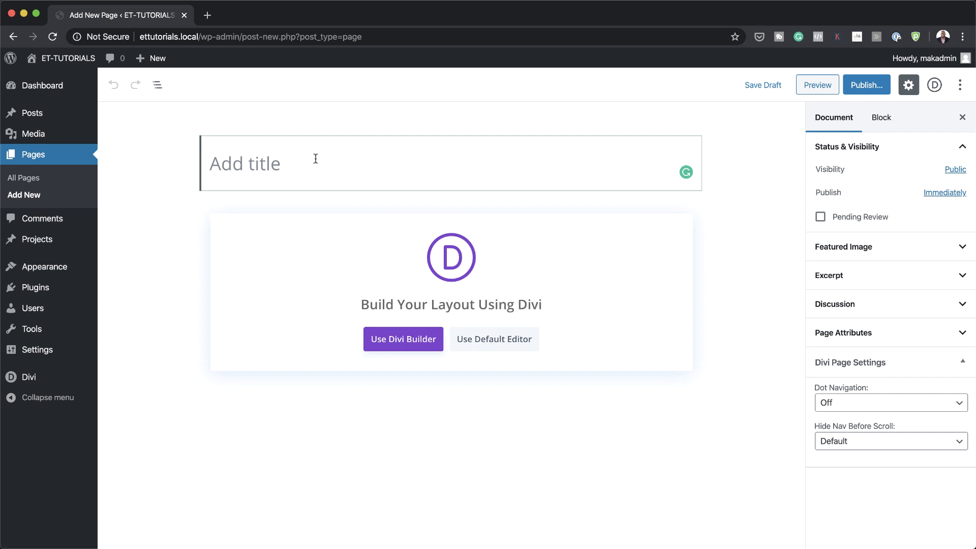
text(CTA)
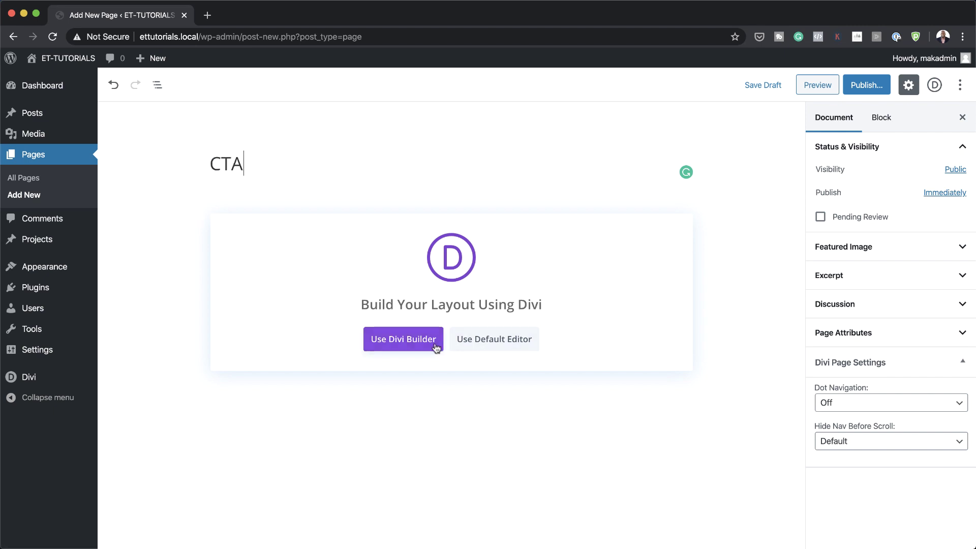
click(428, 344)
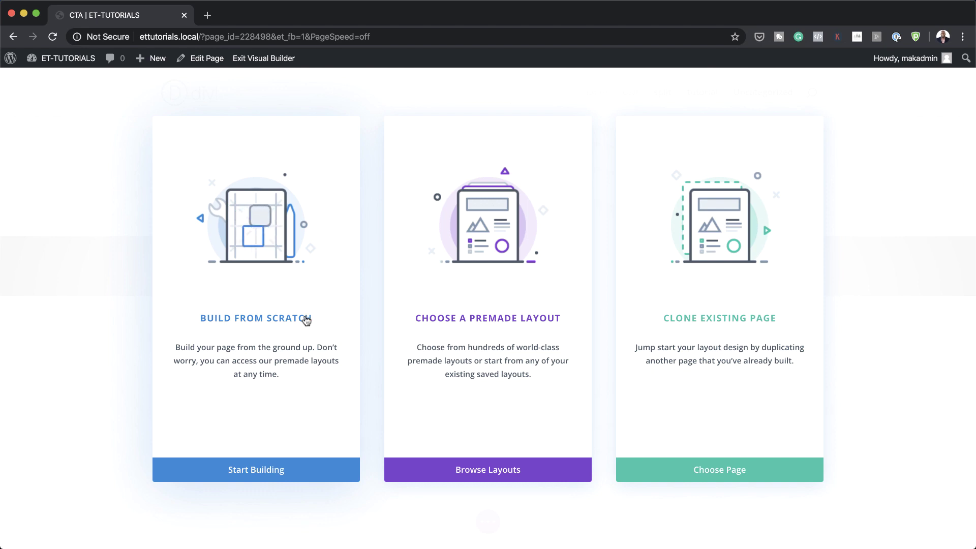
click(276, 322)
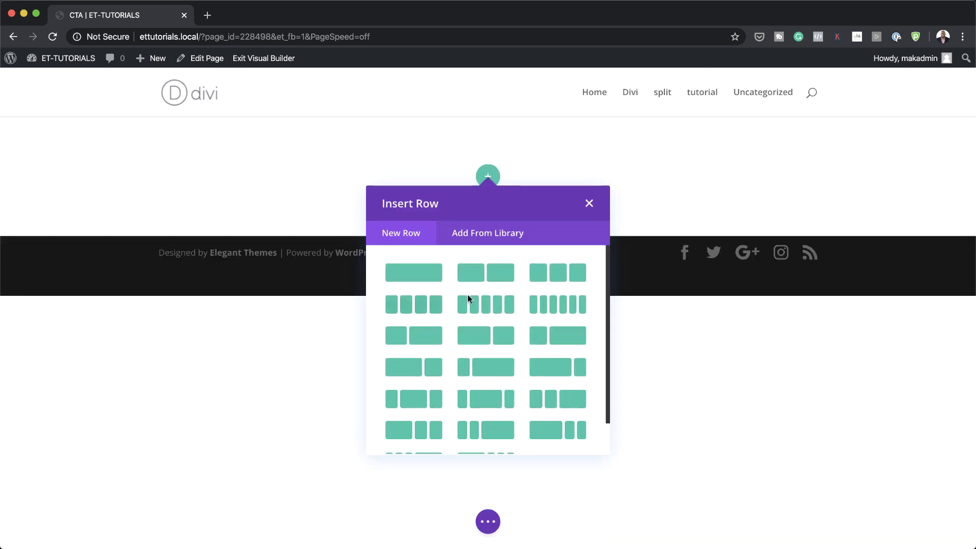
click(588, 203)
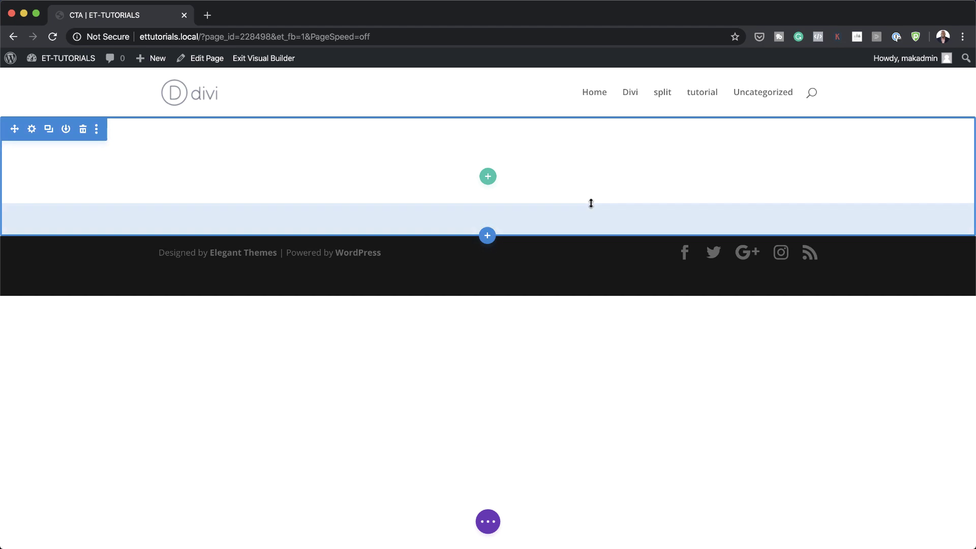
Step: Add a background gradient to the section and set its first colour to light grey
click(32, 130)
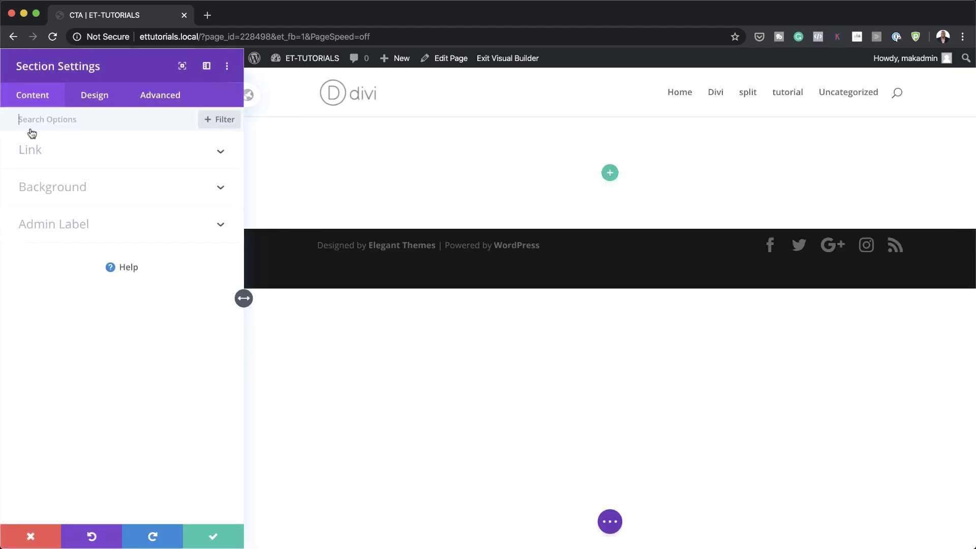
click(61, 187)
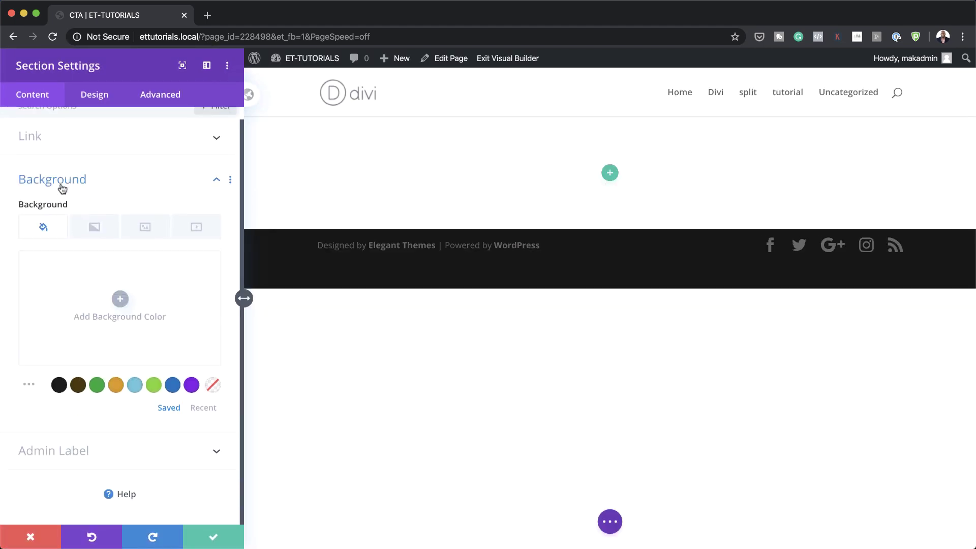
click(95, 229)
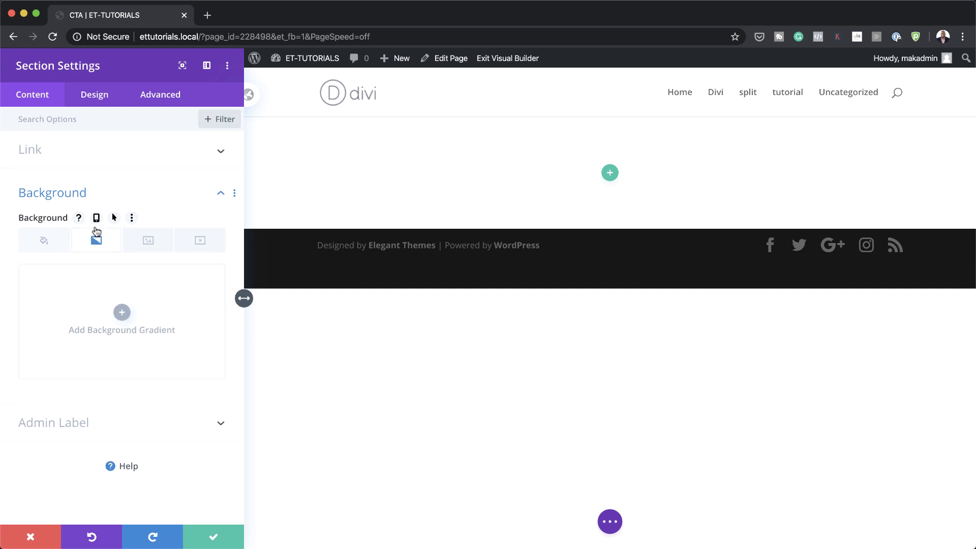
click(121, 312)
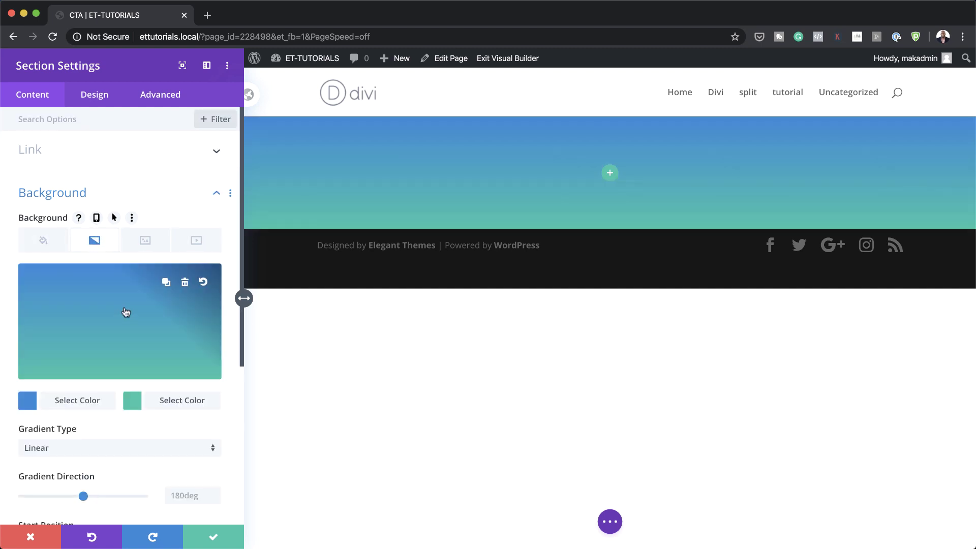
click(28, 401)
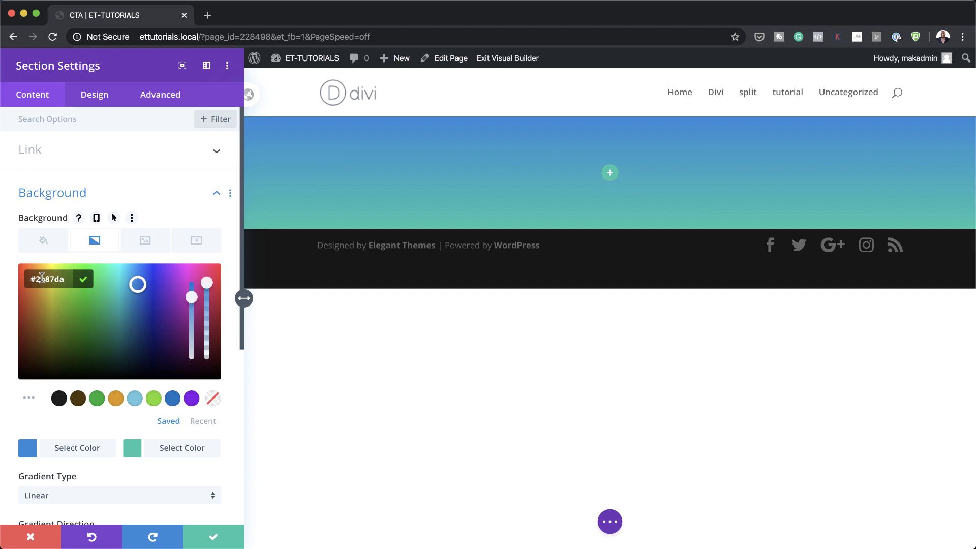
triple_click(73, 278)
key(super+v)
Step: Set the section gradient's second colour to fully transparent white (#ffffff00)
click(132, 448)
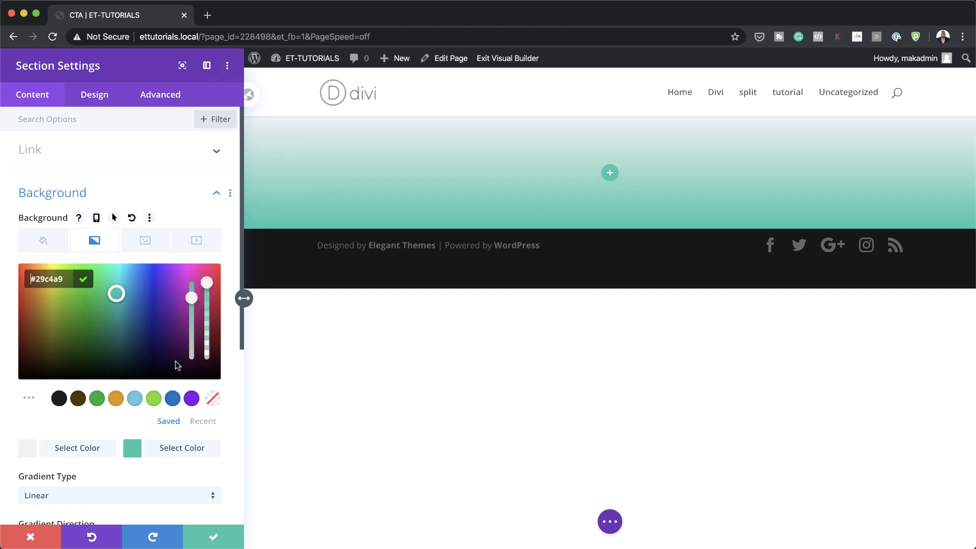
triple_click(48, 279)
text(#ffffff00)
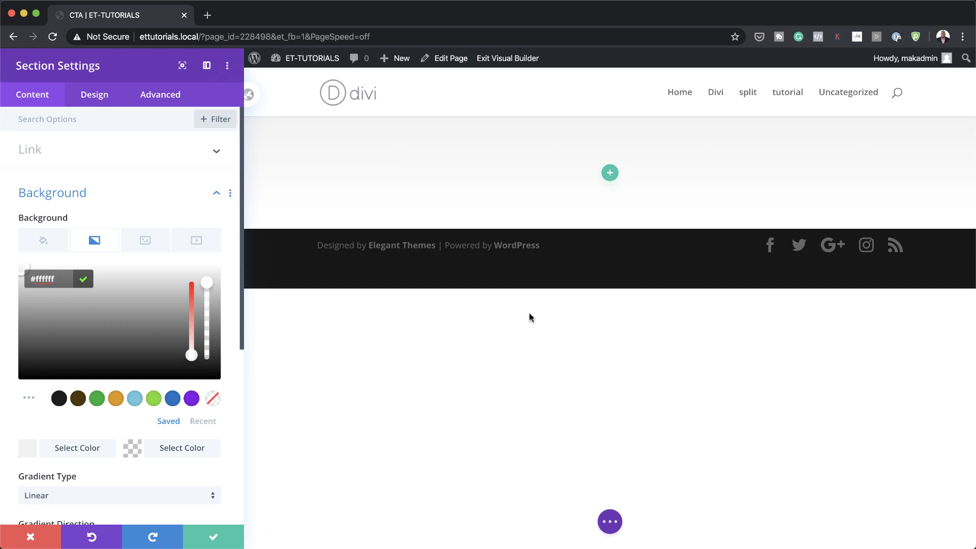
click(232, 426)
Step: Change the section's background gradient type to Radial
scroll(231, 427, down, 1)
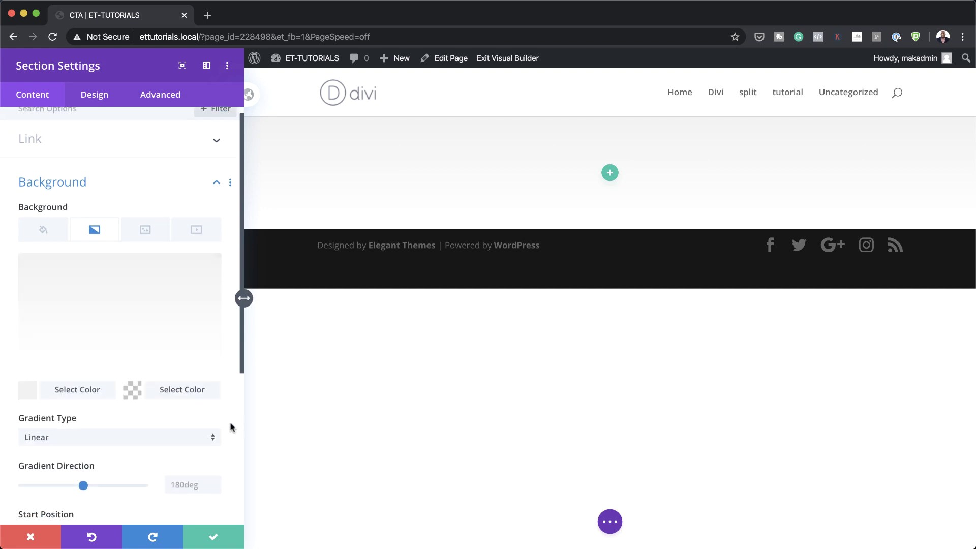
scroll(231, 427, down, 3)
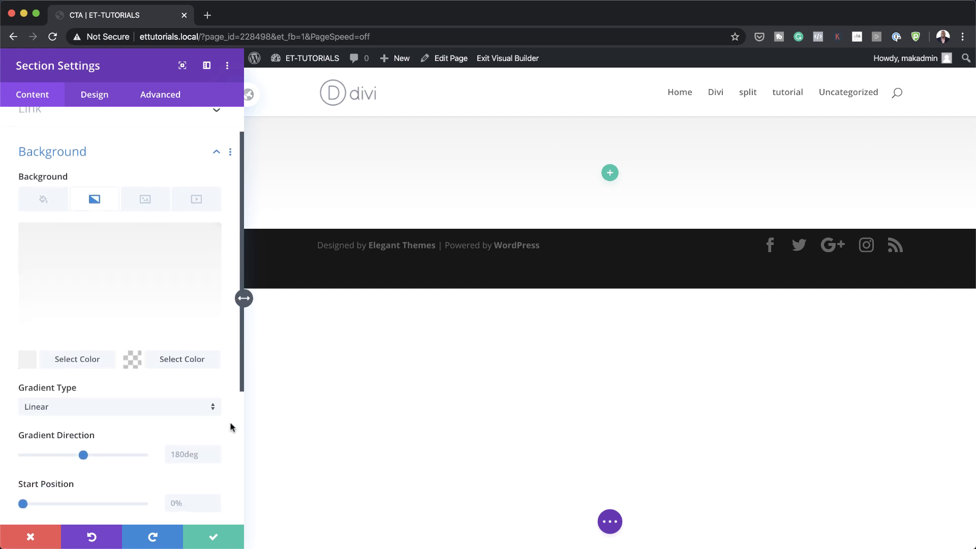
click(163, 399)
click(156, 428)
Step: Set the radial gradient's end position to 50% and its start position to 53%
scroll(155, 432, down, 2)
scroll(157, 433, down, 5)
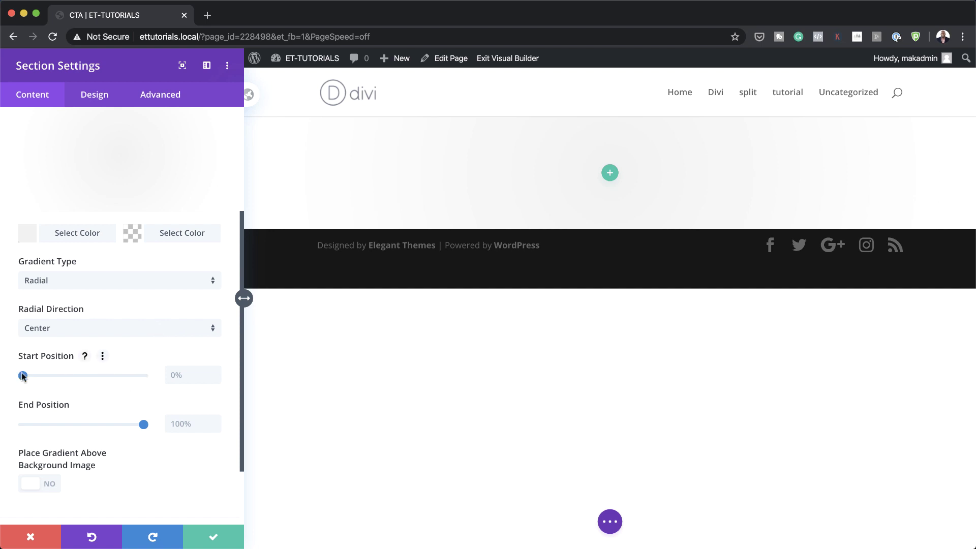
click(185, 426)
text(50%)
text(53)
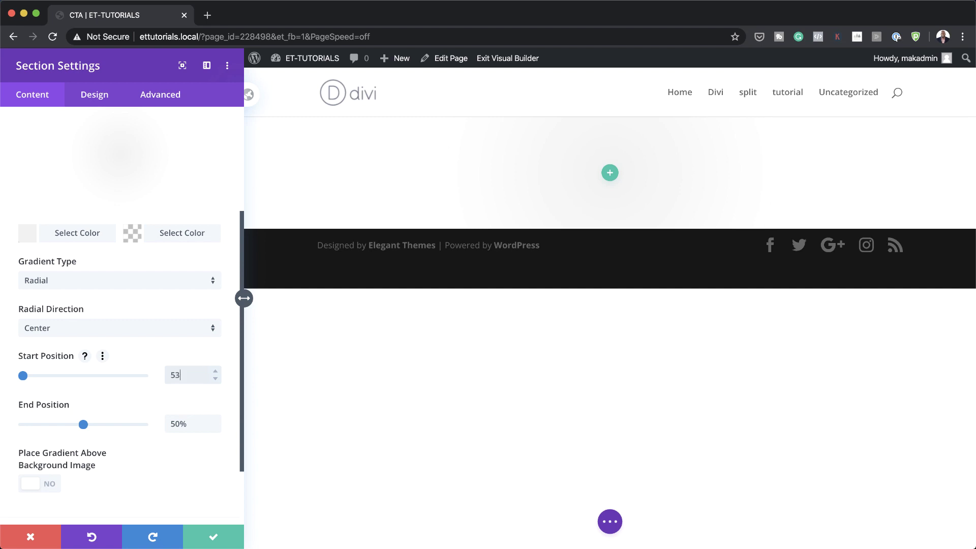
text(%)
Step: Set the section's top padding to 0vw and link the bottom padding to the same value
click(94, 94)
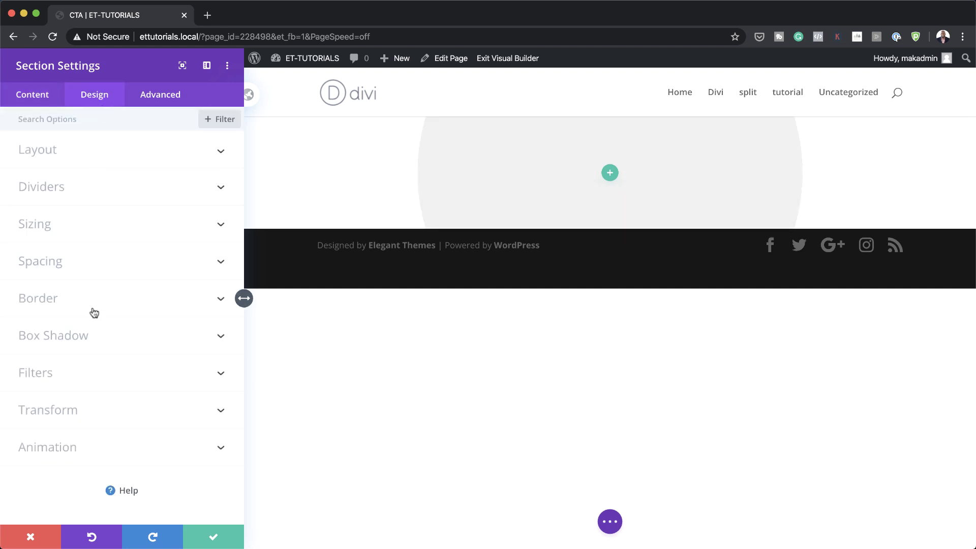
click(48, 261)
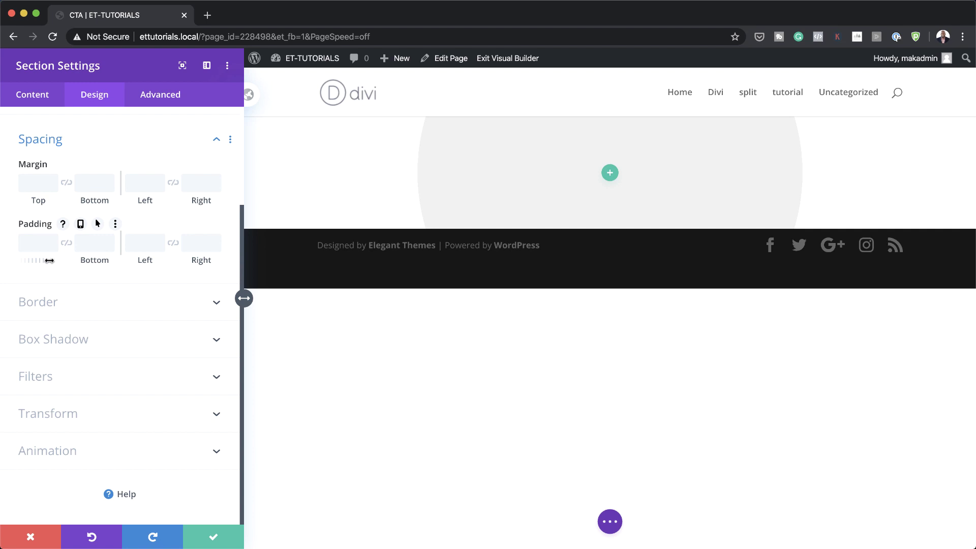
click(41, 244)
text(0vw)
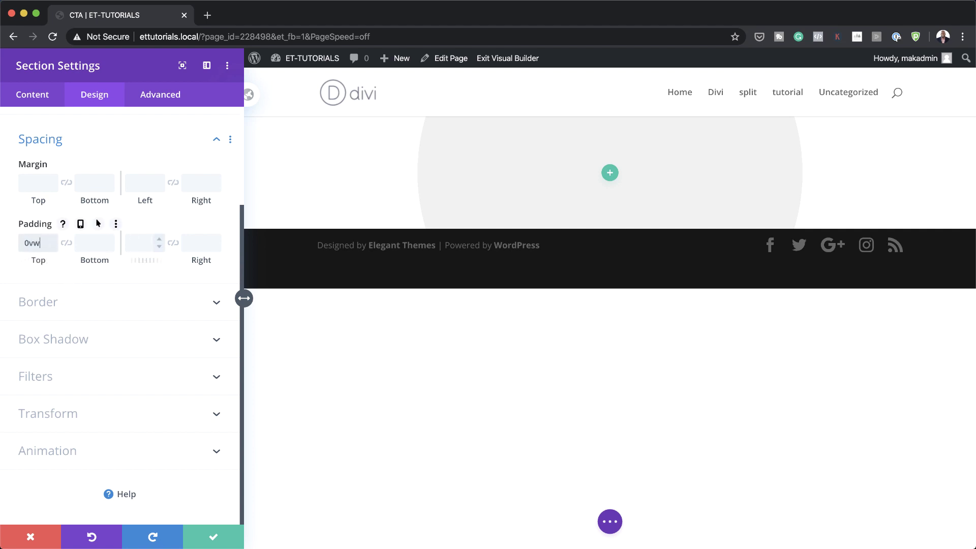
click(67, 245)
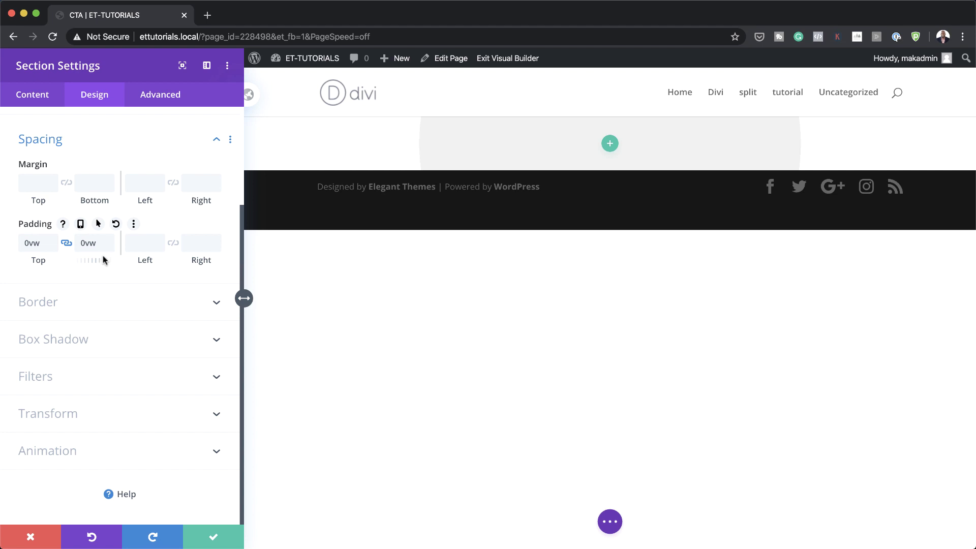
Step: Give the section responsive padding with 70vw at the bottom on tablet, check the phone and desktop values, and save the section settings
click(81, 224)
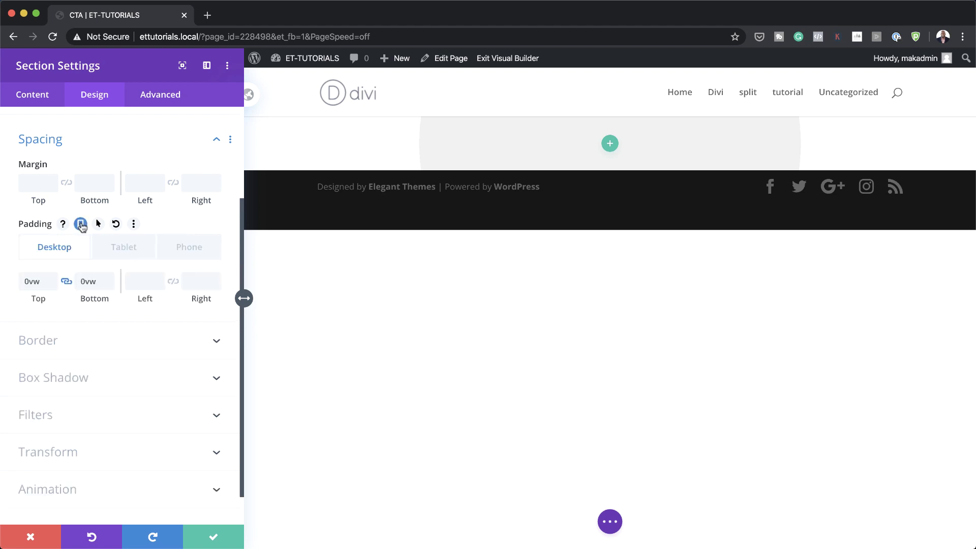
click(133, 253)
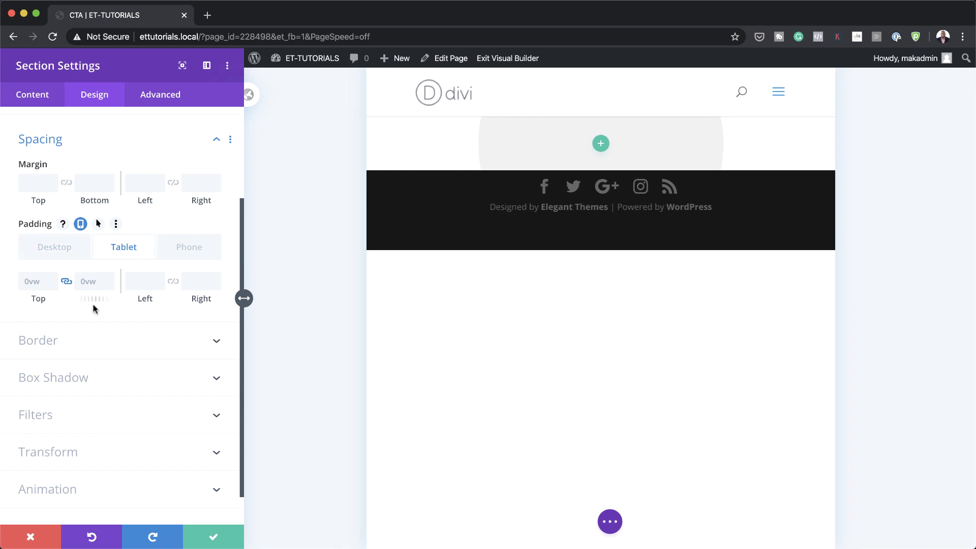
click(81, 281)
text(70vw)
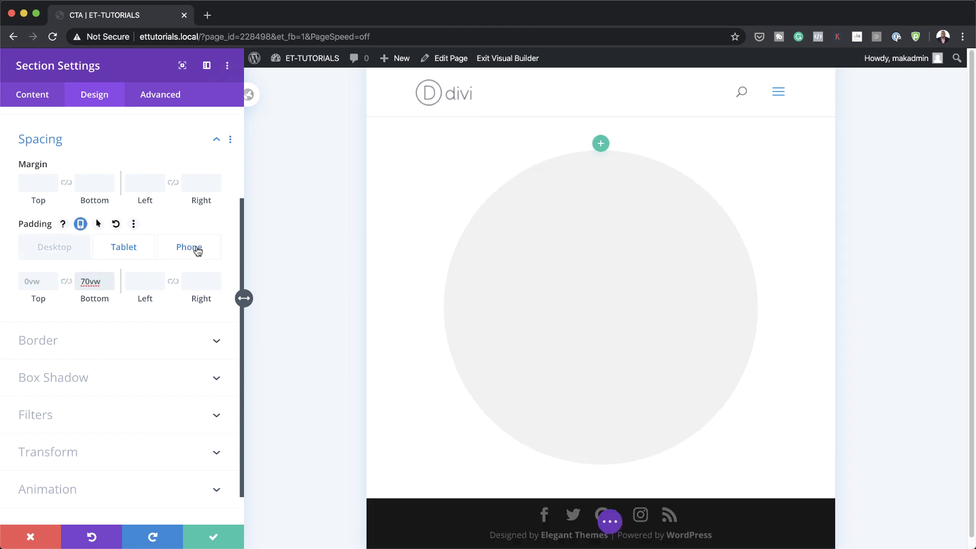
click(196, 249)
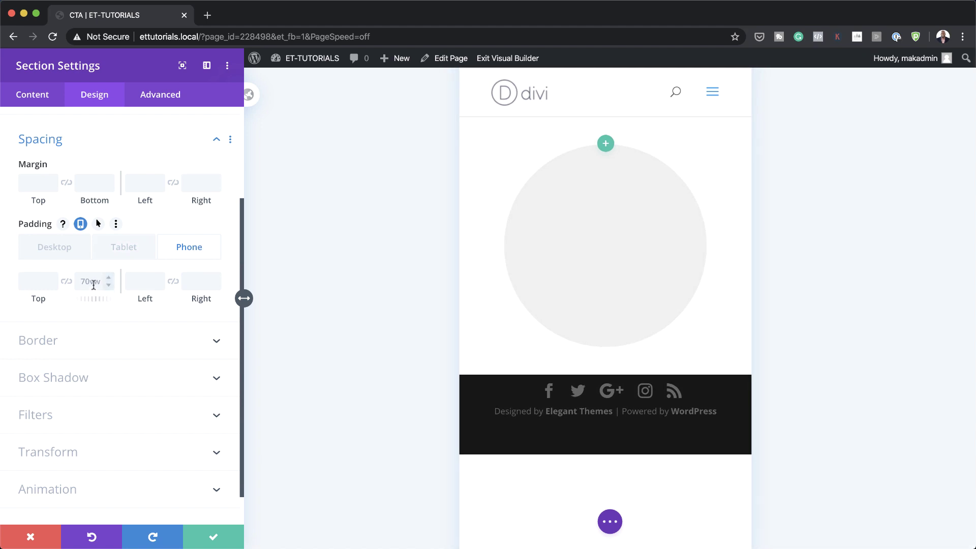
click(74, 247)
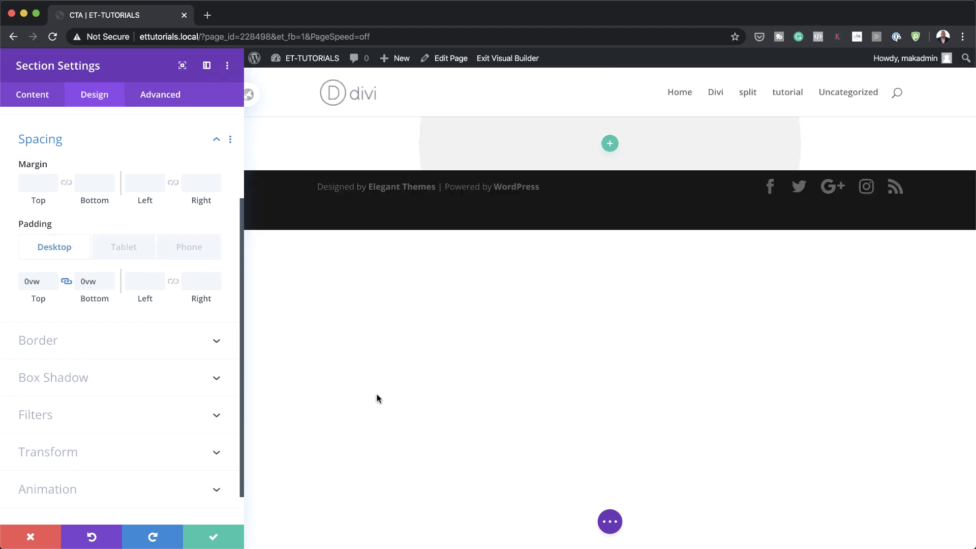
click(214, 541)
Step: Insert a single-column row into the section without adding a module
click(487, 144)
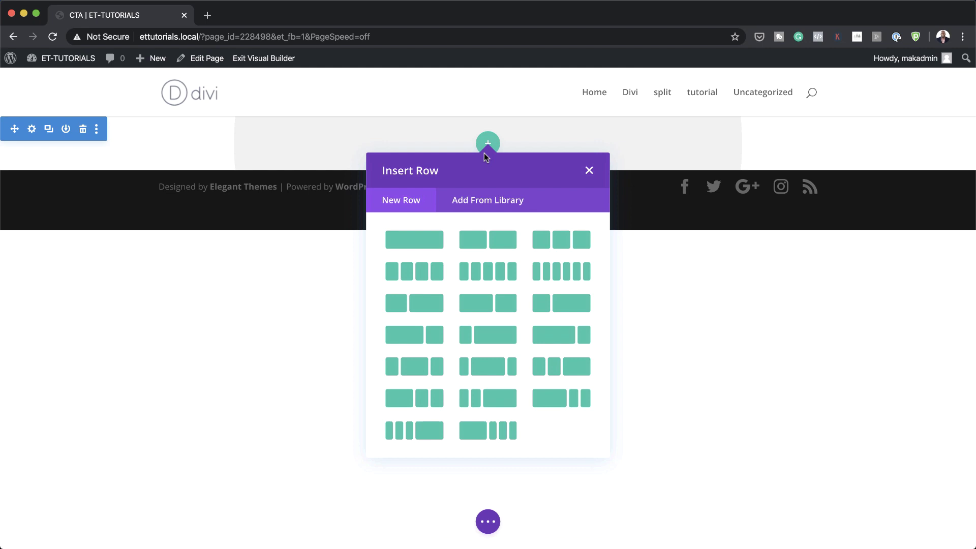
click(409, 241)
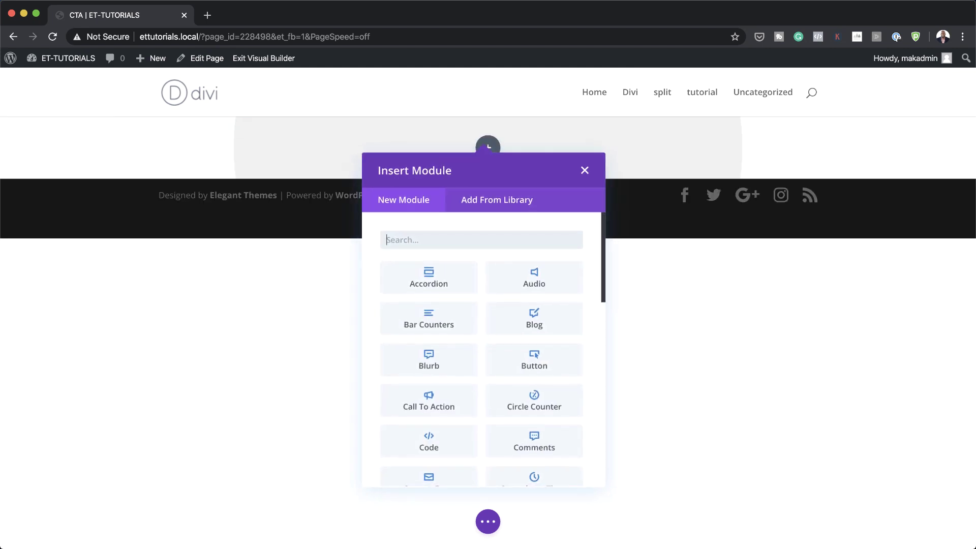
click(584, 170)
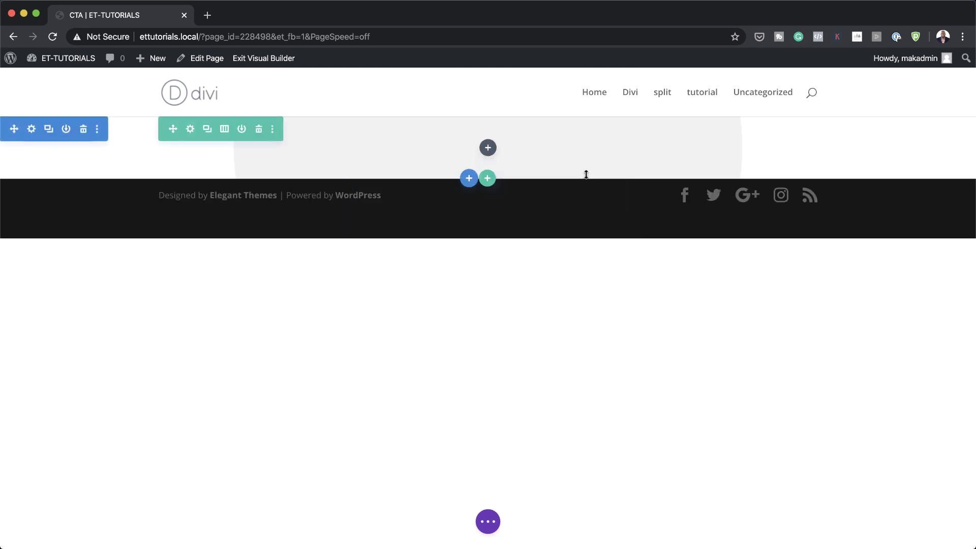
Step: Set the row's width and maximum width to 100% and save the row settings
click(190, 129)
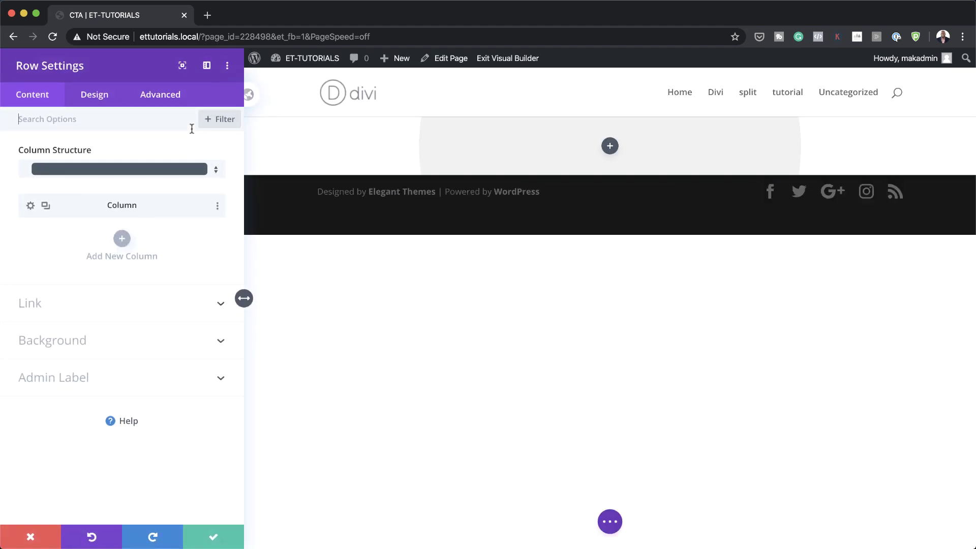
click(96, 96)
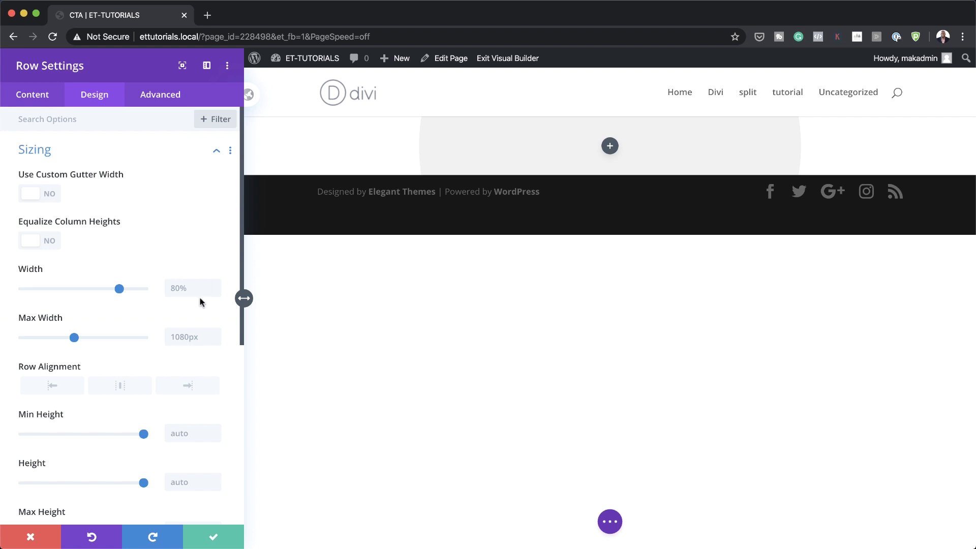
drag(119, 289, 163, 289)
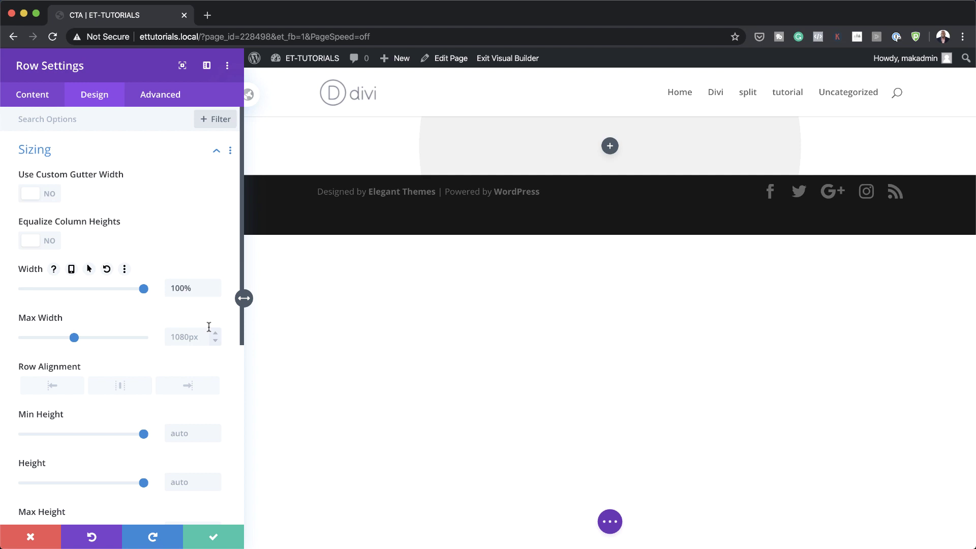
click(177, 336)
text(100)
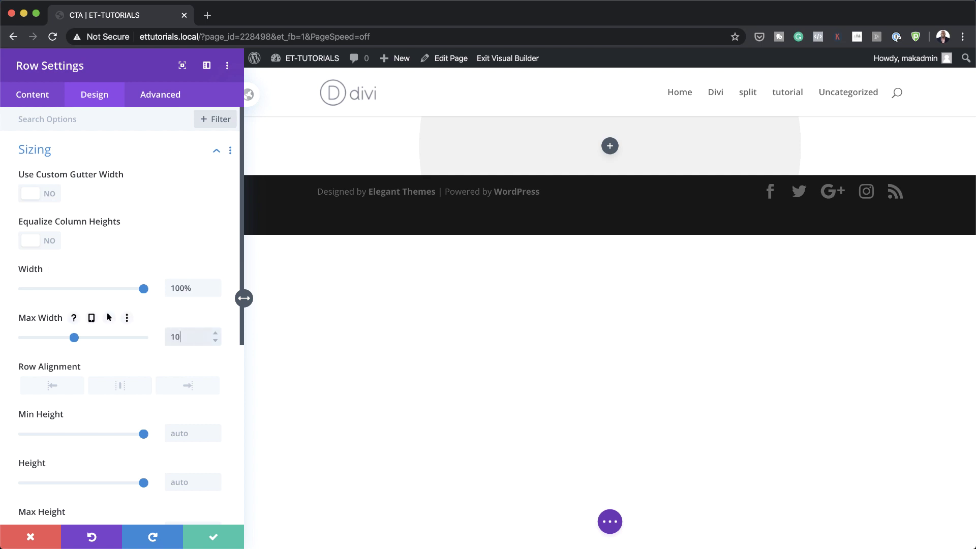
click(214, 540)
Step: Find the Text module and insert it into the row's column
click(488, 147)
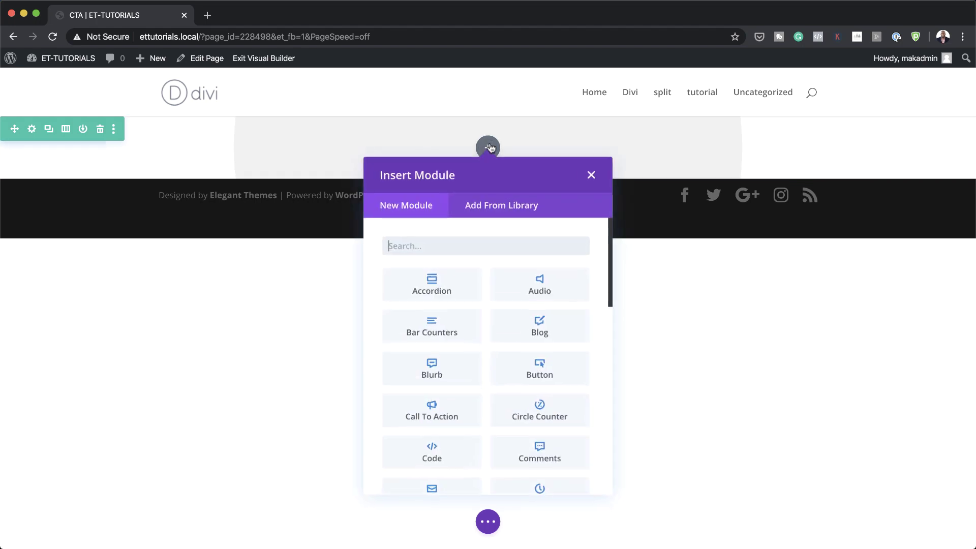
text(text)
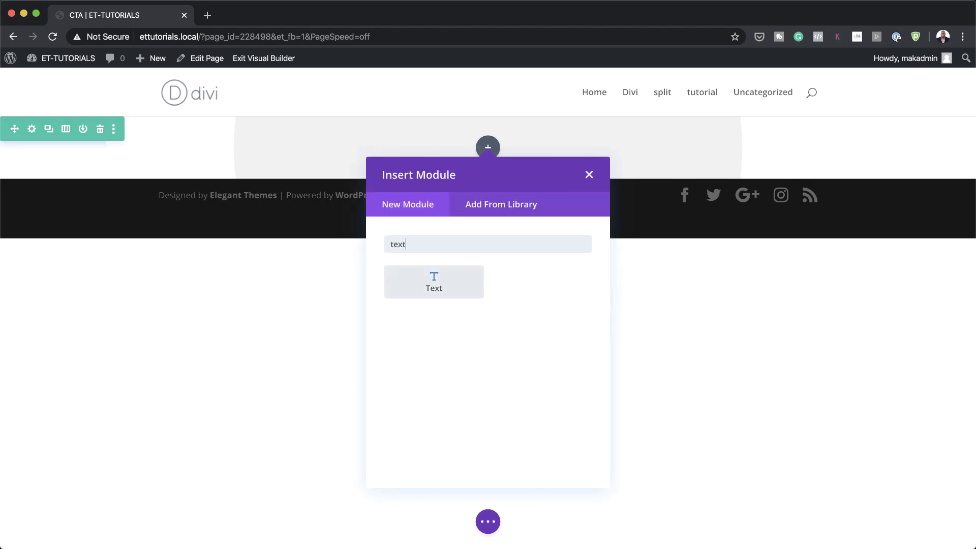
click(458, 281)
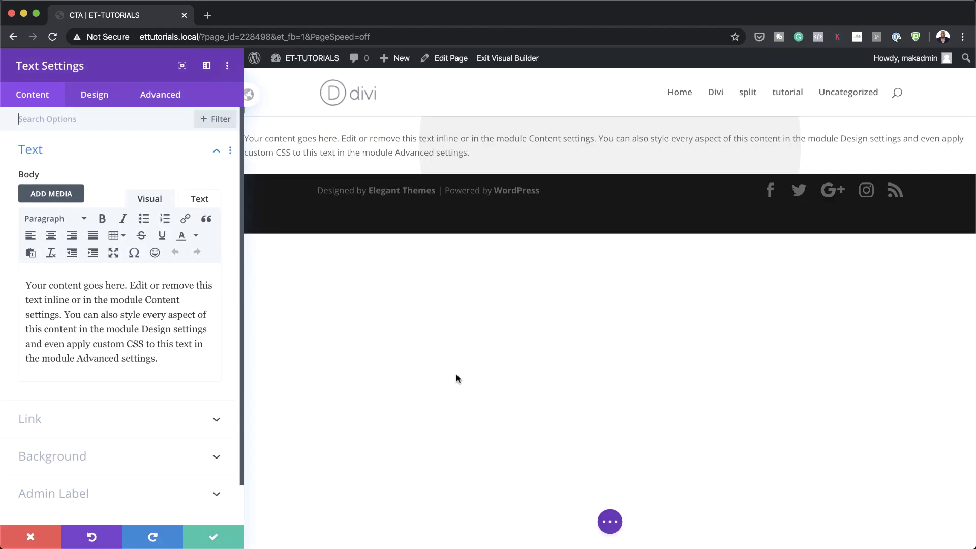
Step: Replace the body text with the Heading 2 line "Visit Our Farm For A Day" and the paragraph "Learn where your food comes from."
drag(166, 360, 26, 290)
text(Visit Our Farm For A Day Learn where your food comes from.)
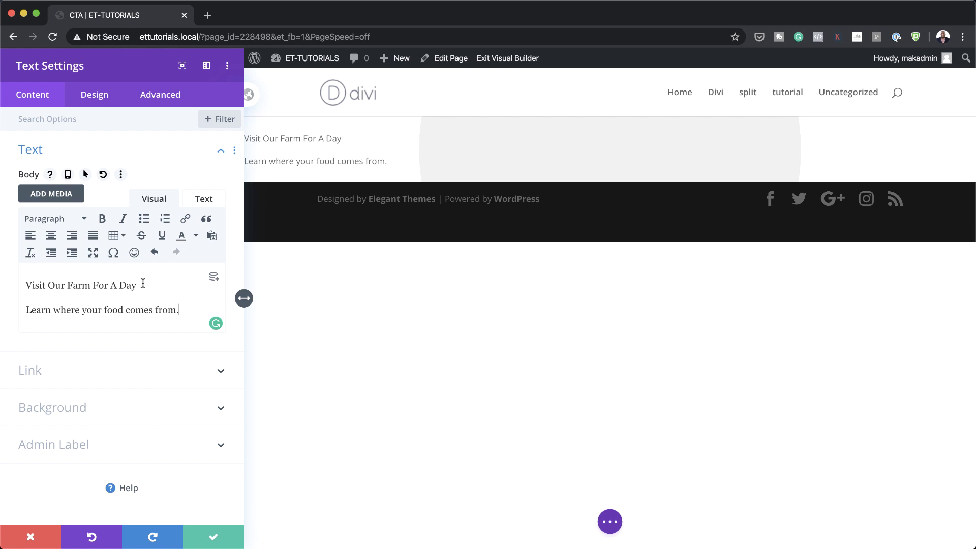
drag(142, 283, 11, 286)
click(70, 224)
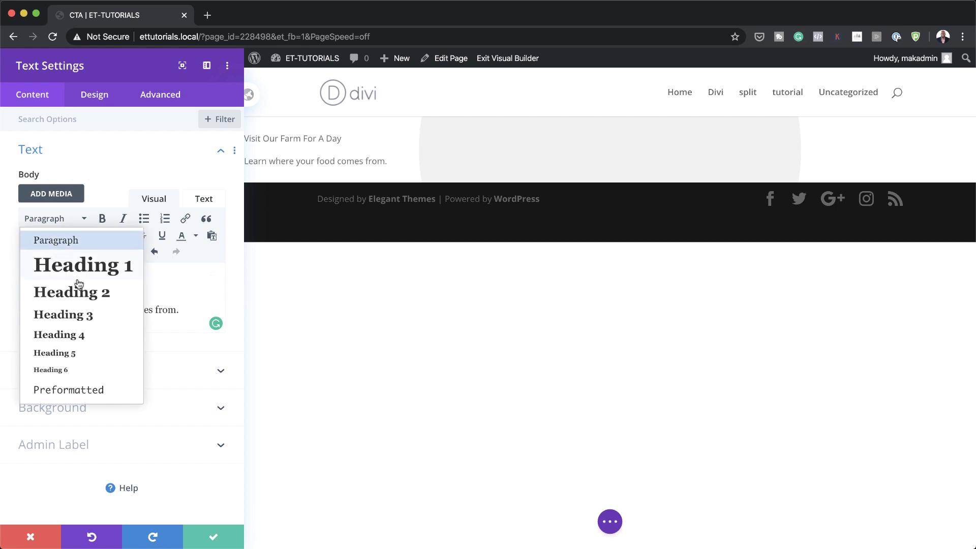
click(76, 291)
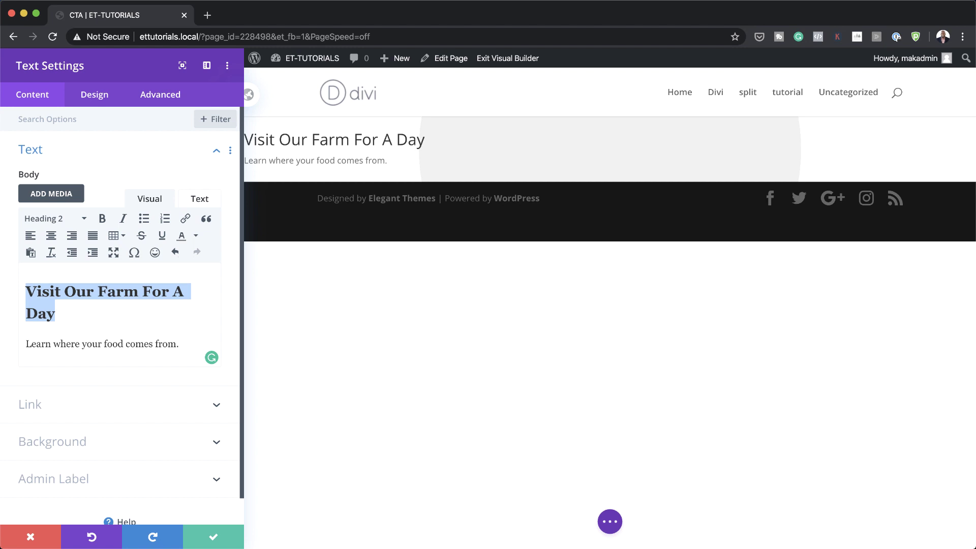
Step: Set the module's body text font to Open Sans and center the text alignment
click(94, 94)
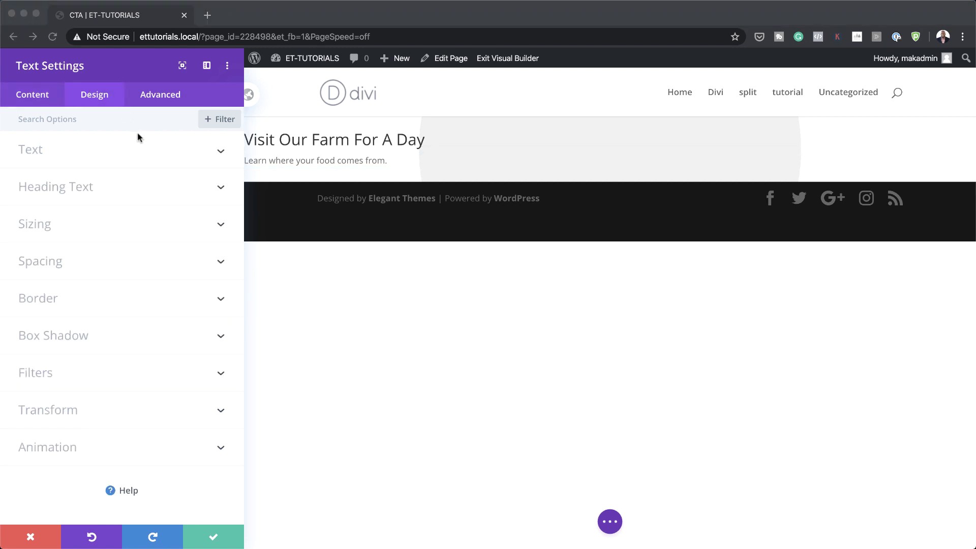
click(122, 156)
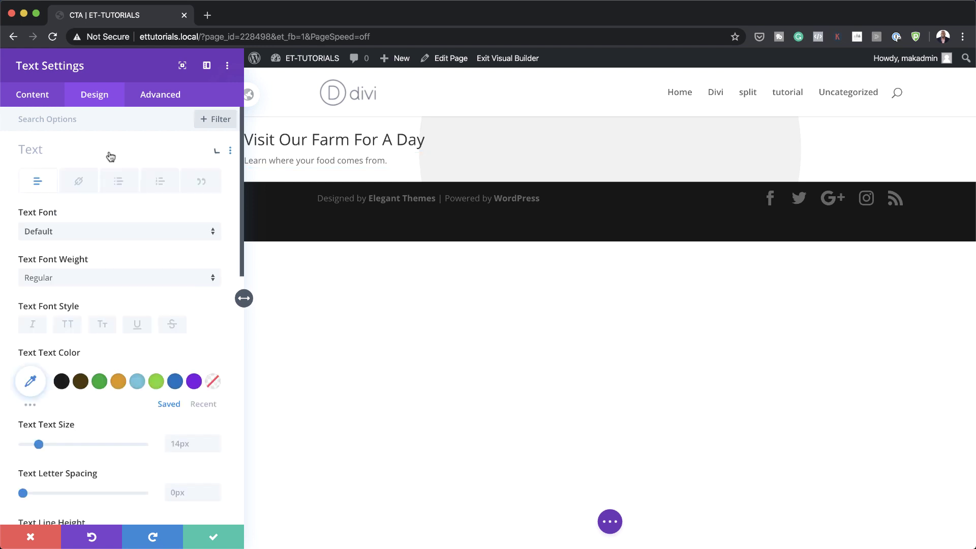
click(71, 235)
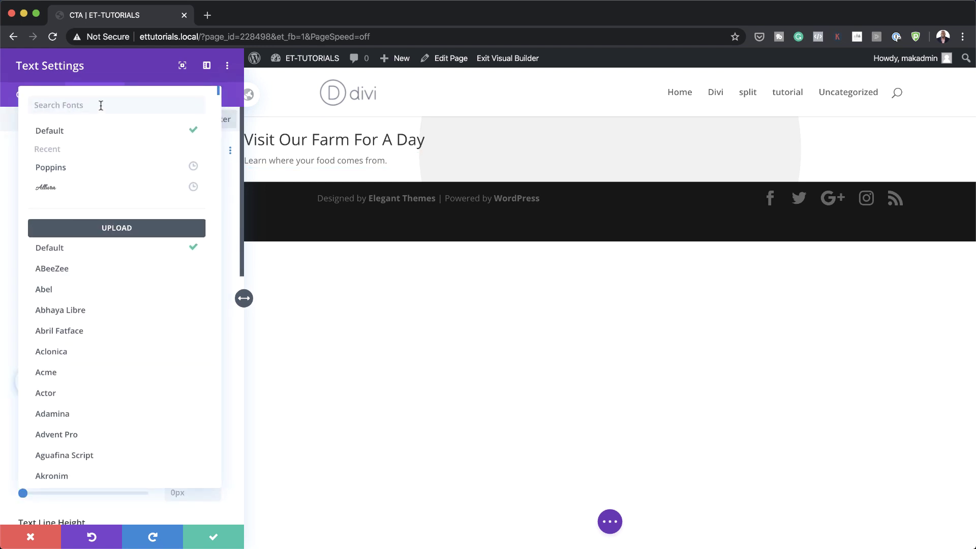
text(Open)
click(33, 130)
scroll(95, 447, down, 5)
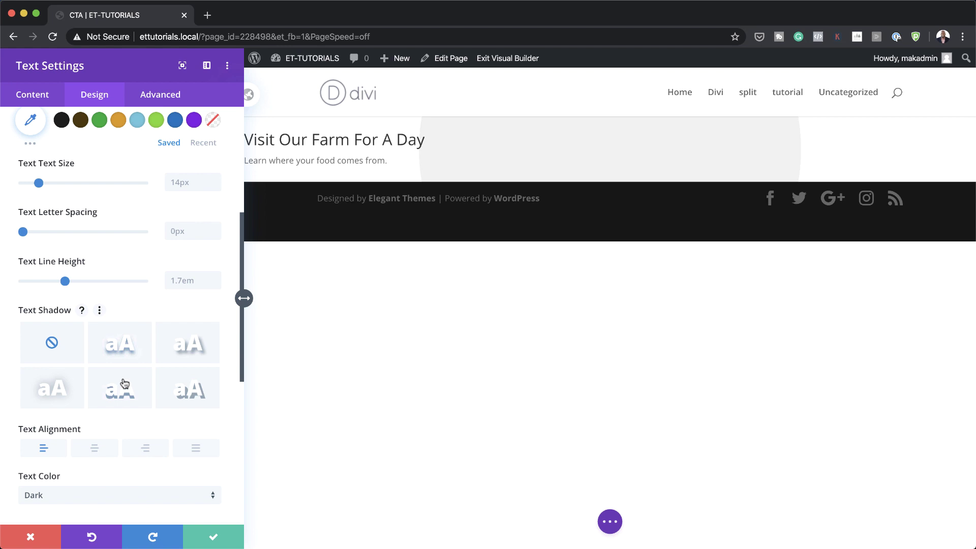
click(95, 447)
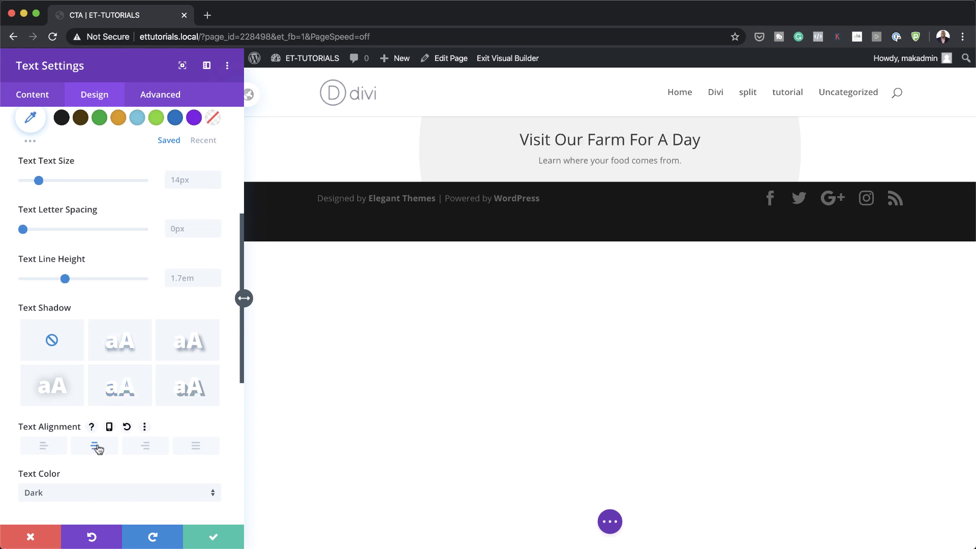
Step: Set the body text color to #5bba1b and the desktop text size to 1.2vw
scroll(99, 448, up, 3)
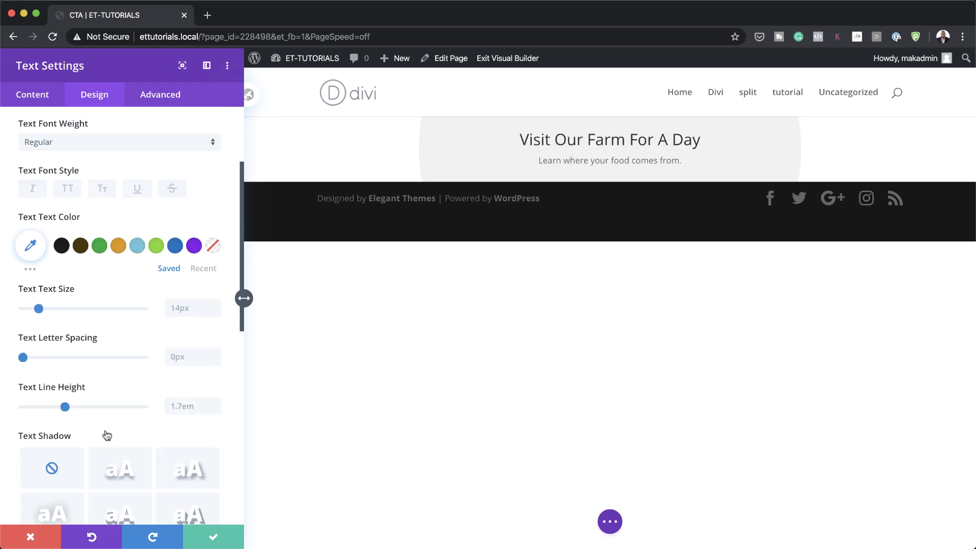
click(32, 248)
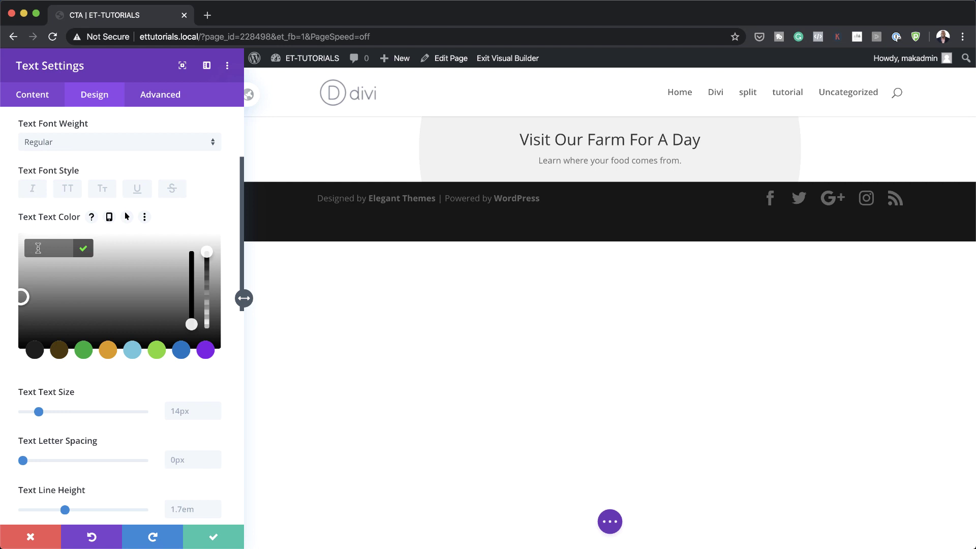
text(#8bba1b)
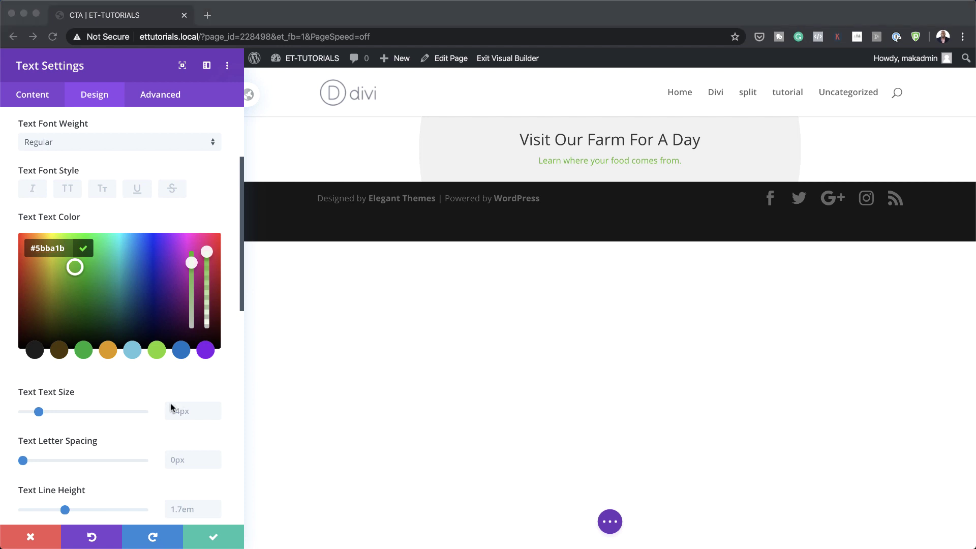
key(super+Tab)
click(185, 410)
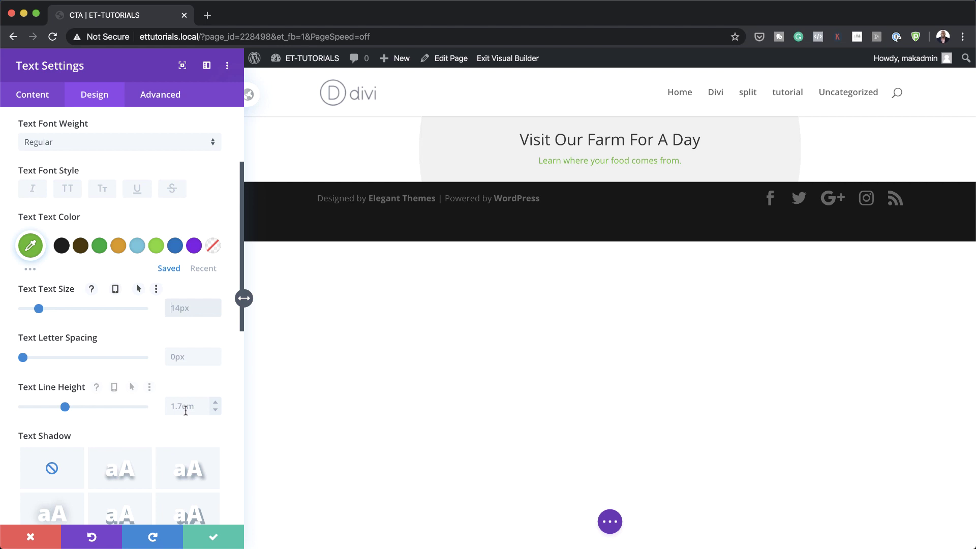
click(197, 311)
text(1.2vw)
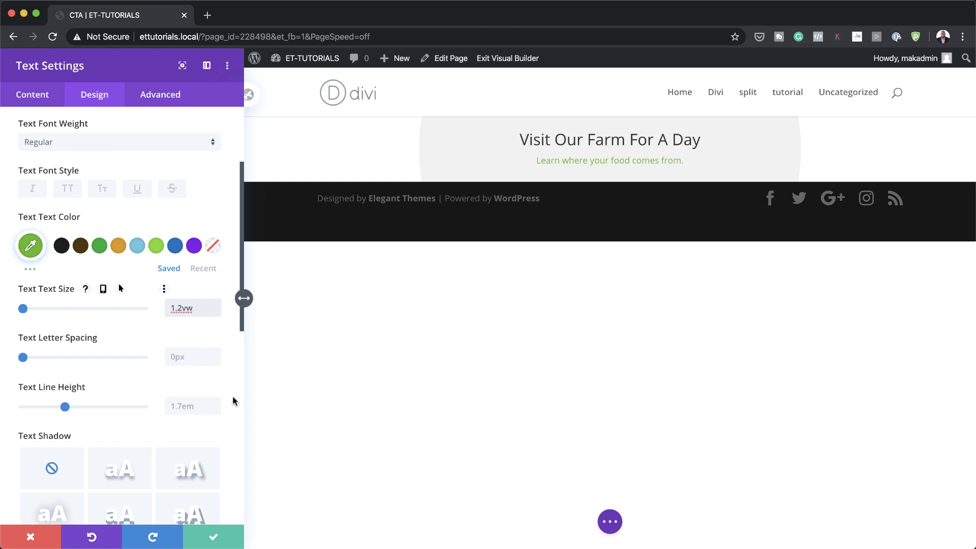
key(super+Tab)
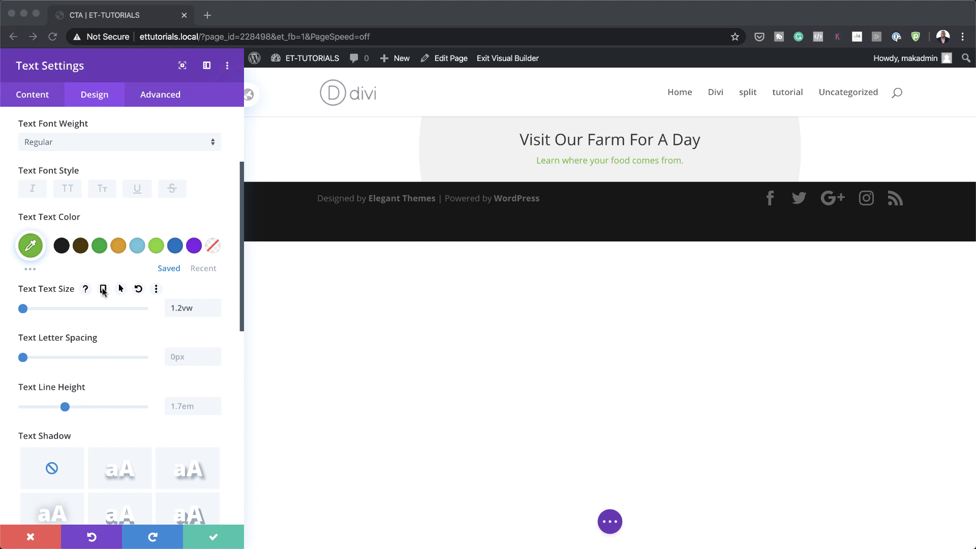
Step: Enable responsive values for the body text size, set the tablet size to 2.8vw and check the phone size
click(103, 289)
click(127, 321)
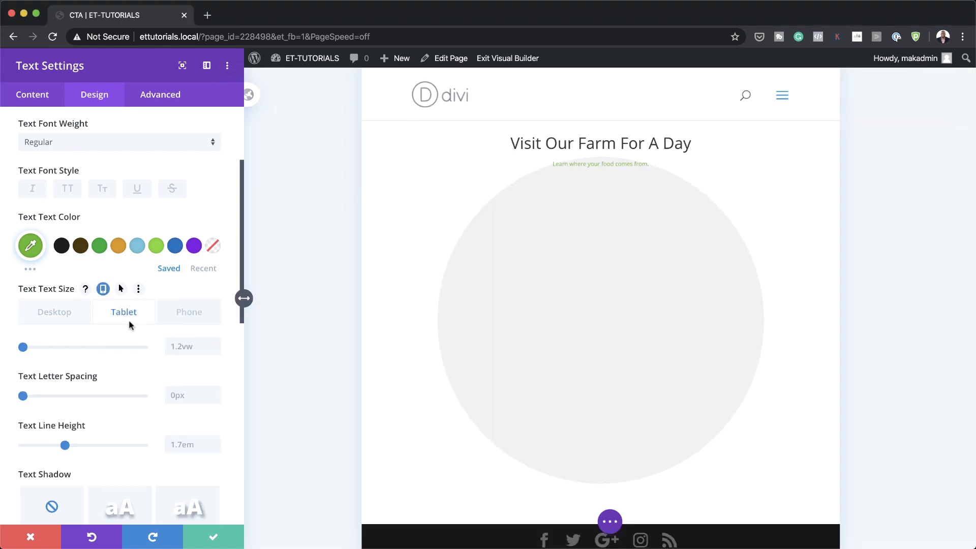
double_click(194, 346)
text(2.8vw)
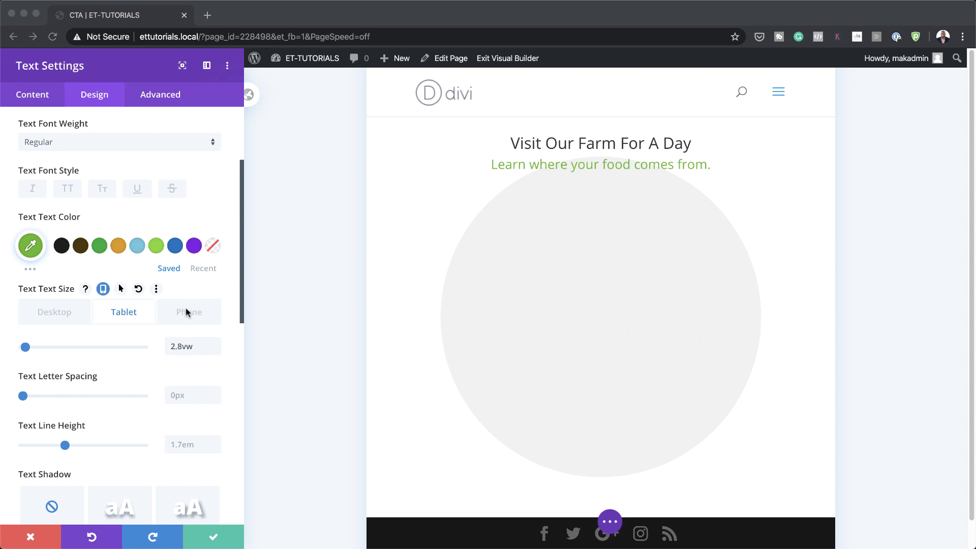
key(super+Tab)
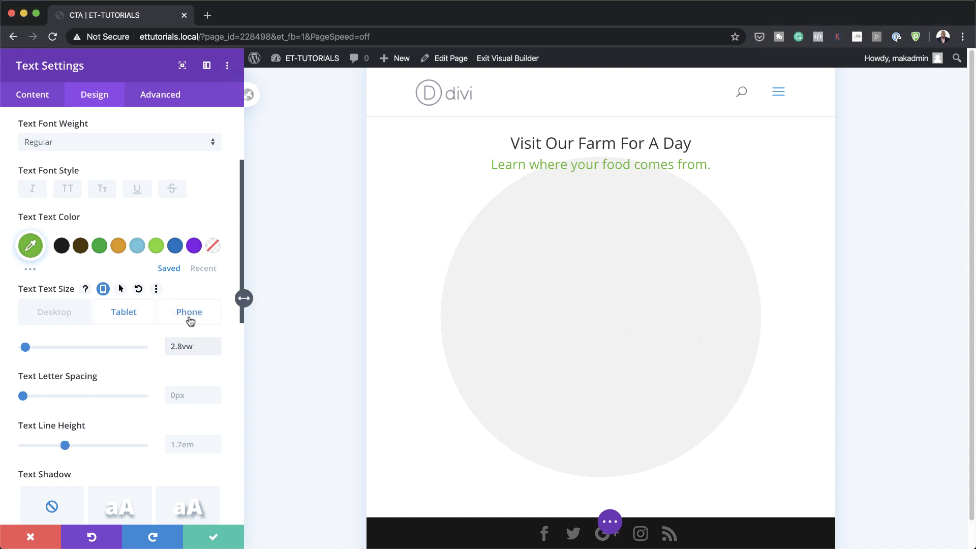
click(190, 318)
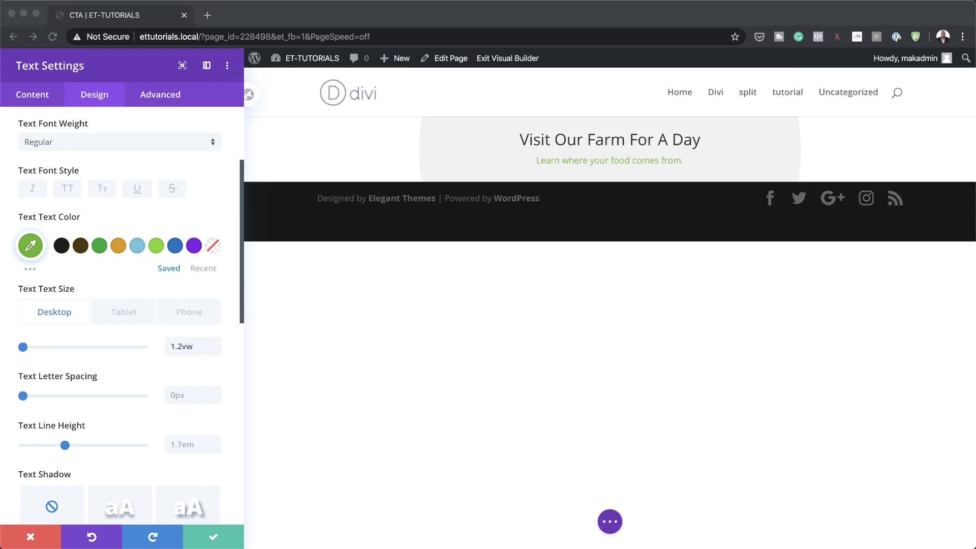
Step: Set the body text letter spacing to 0.2vw and the line height to 1.8em
click(187, 395)
text(0.2vw)
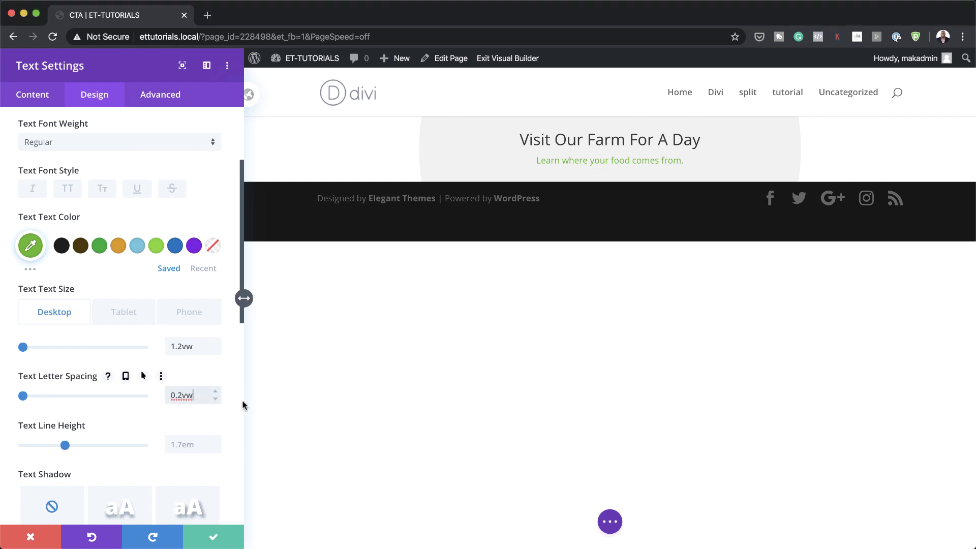
key(super+Tab)
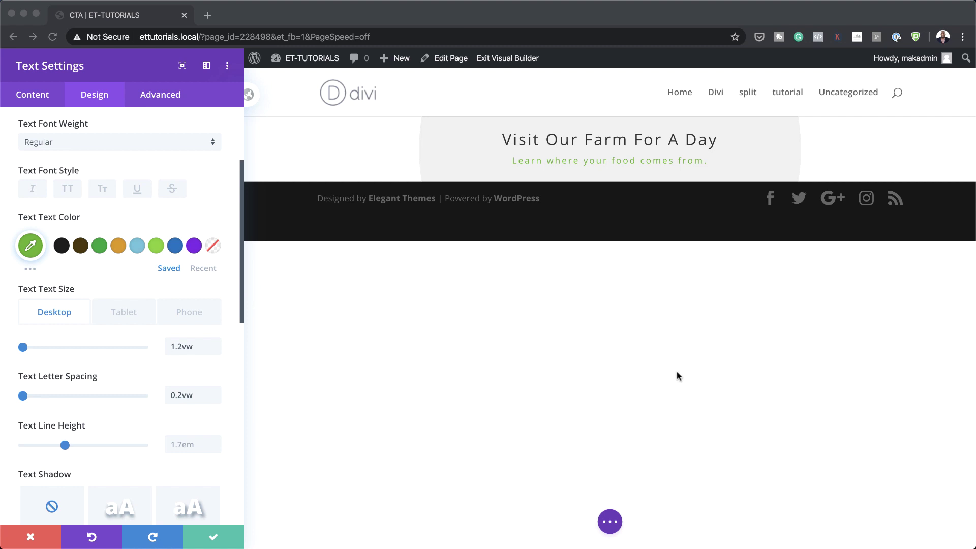
key(super+Tab)
click(184, 445)
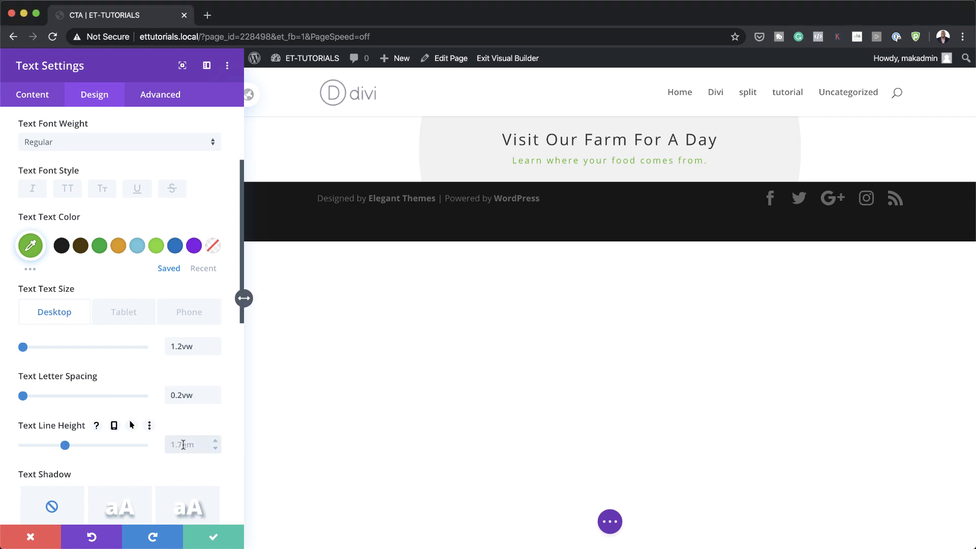
text(1.8em)
click(506, 446)
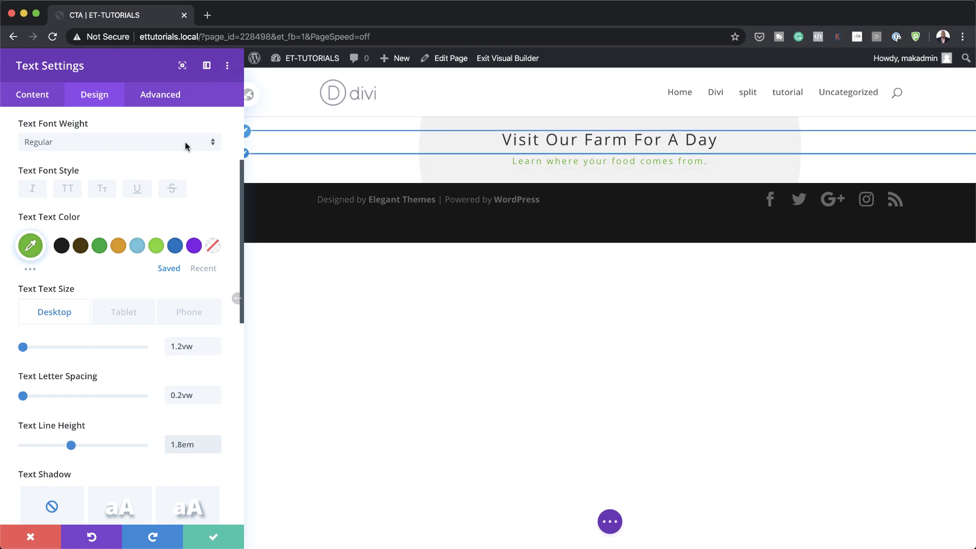
Step: Set the module's Heading 2 font to Doppio One
scroll(127, 254, up, 5)
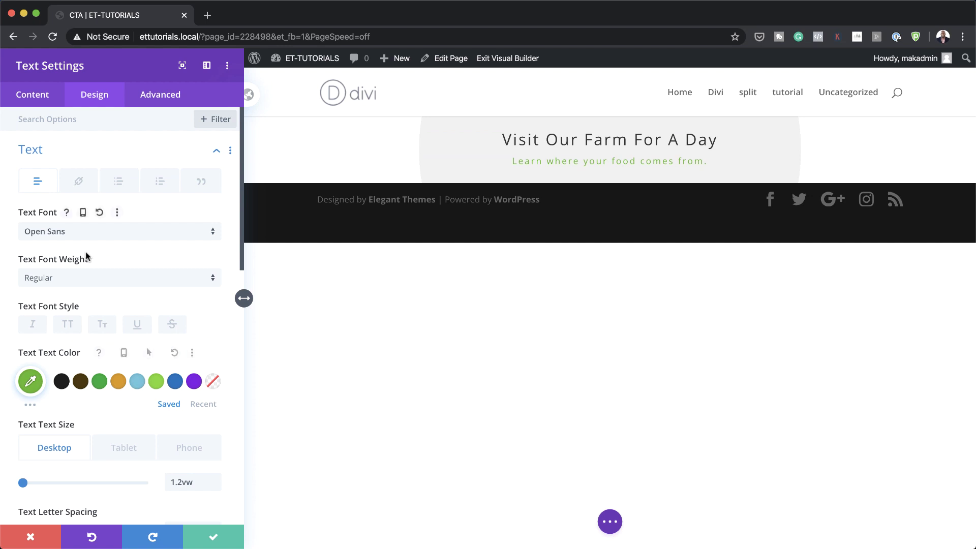
click(216, 150)
click(95, 189)
click(70, 161)
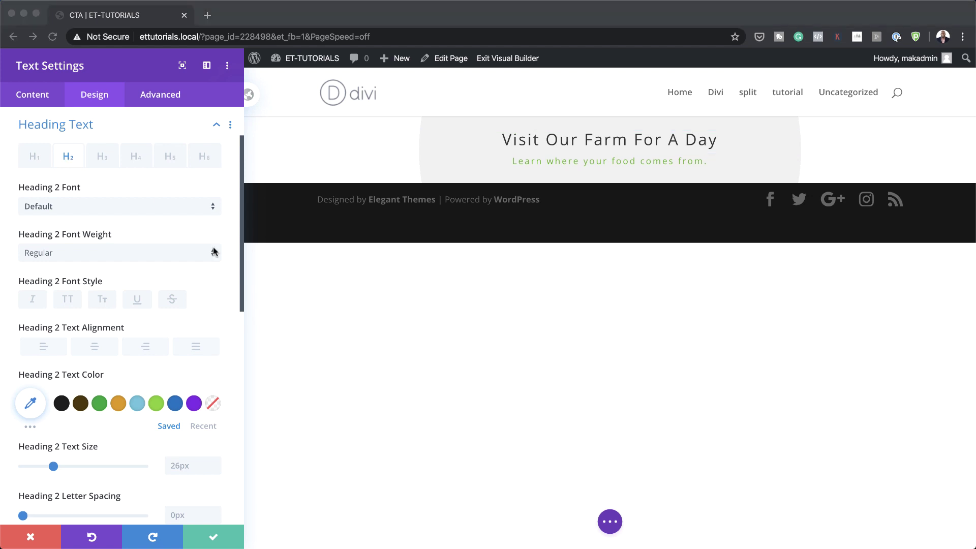
click(142, 209)
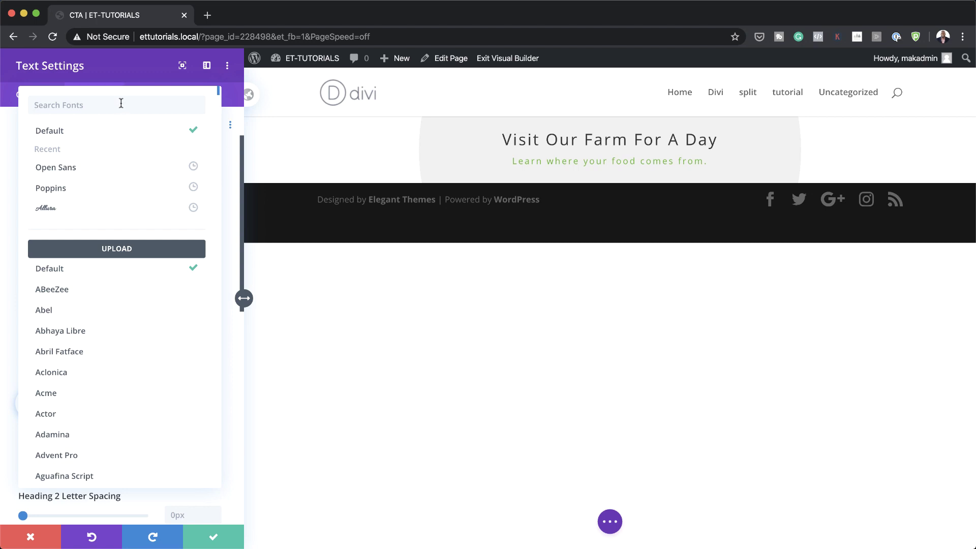
text(Doppio One)
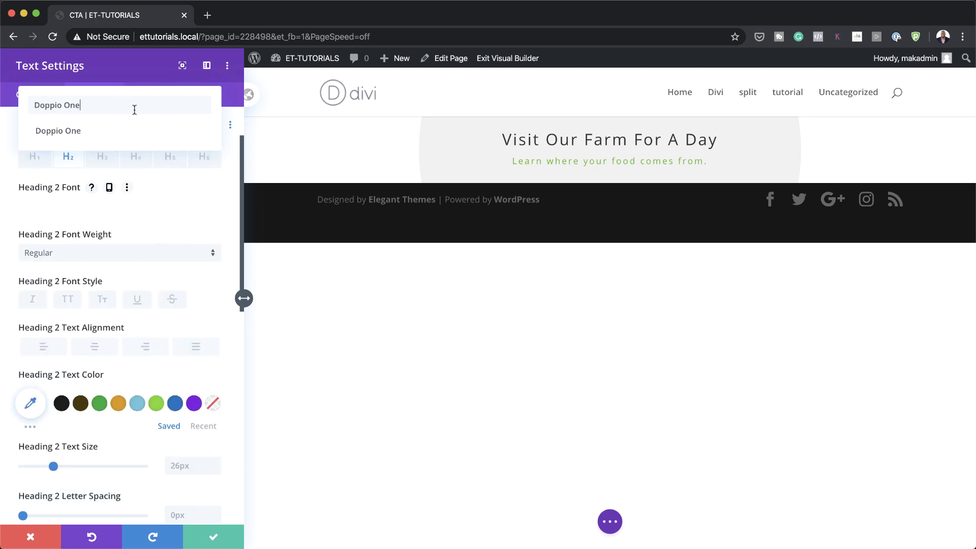
click(60, 132)
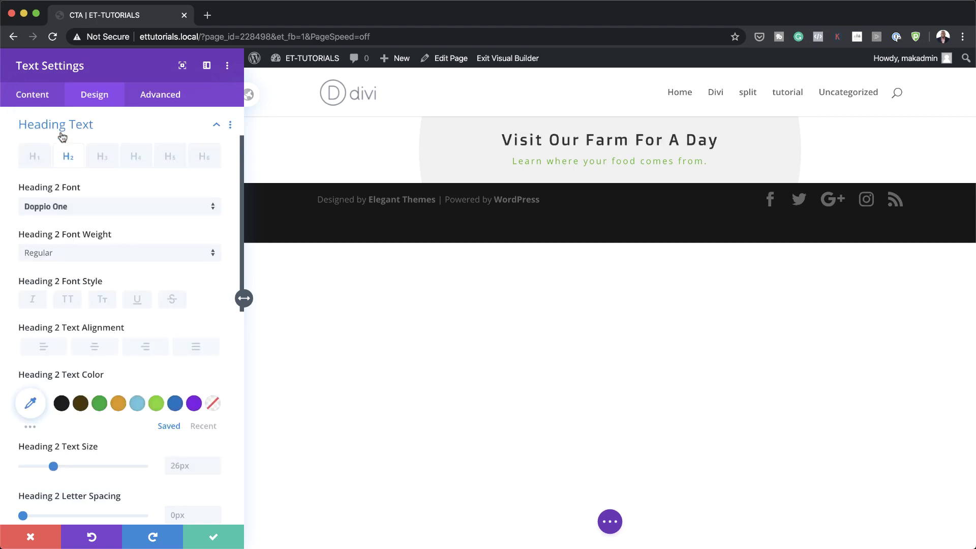
Step: Center the Heading 2 text and set its color to #3d3d3d
click(95, 347)
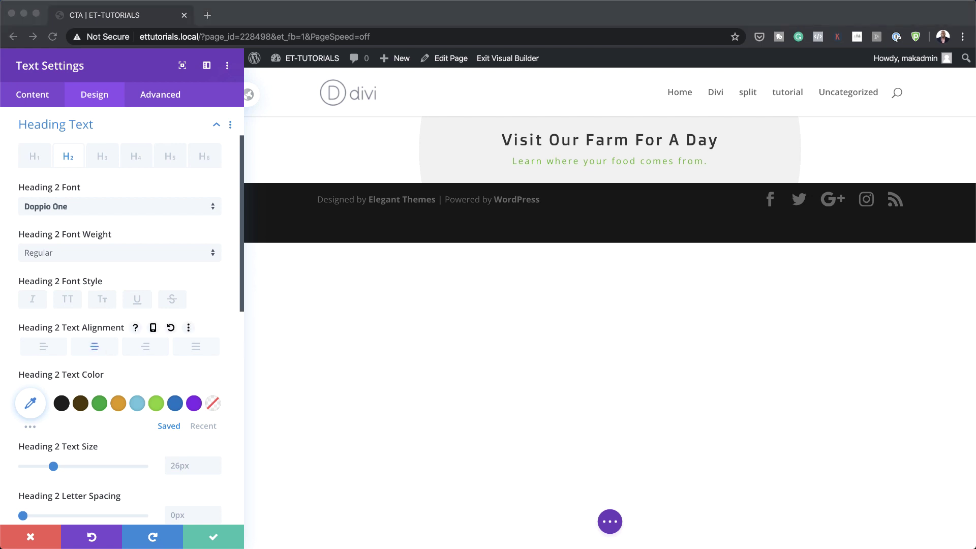
scroll(193, 416, down, 2)
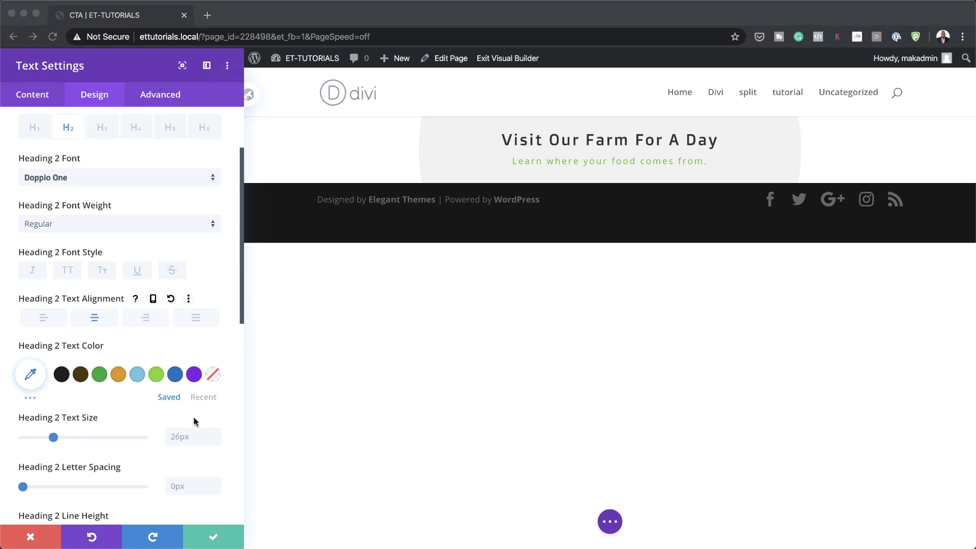
click(30, 374)
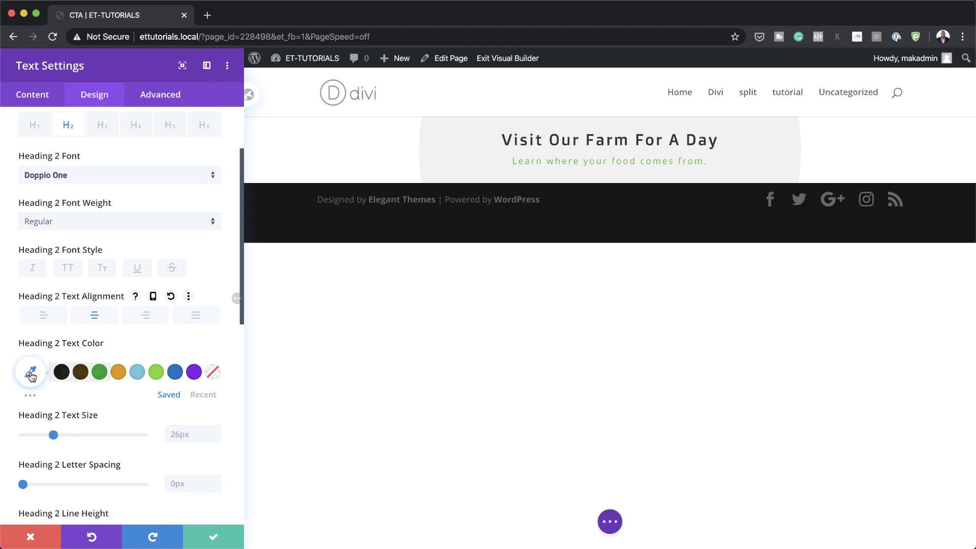
text(#3d3d3d)
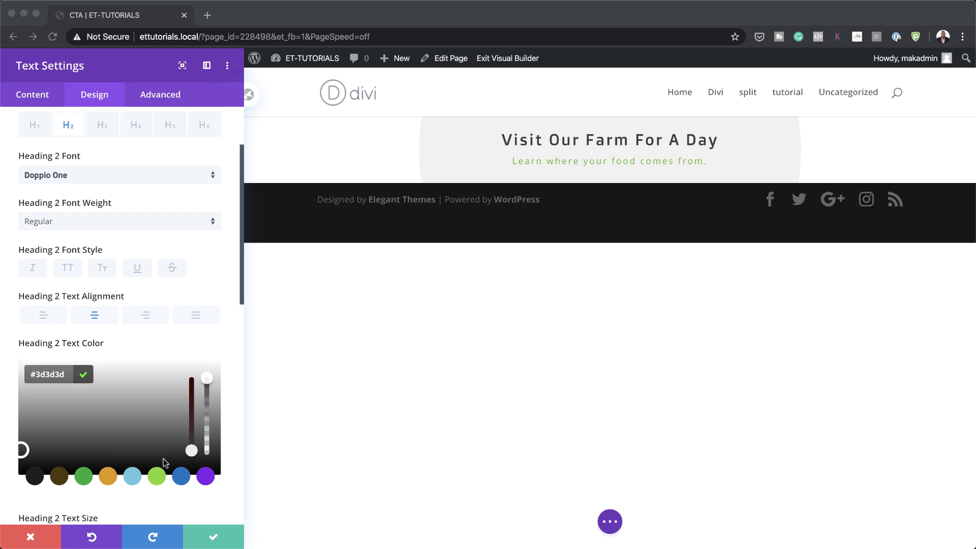
Step: Set the Heading 2 text size to 4.4vw for desktop
scroll(163, 458, down, 5)
click(181, 412)
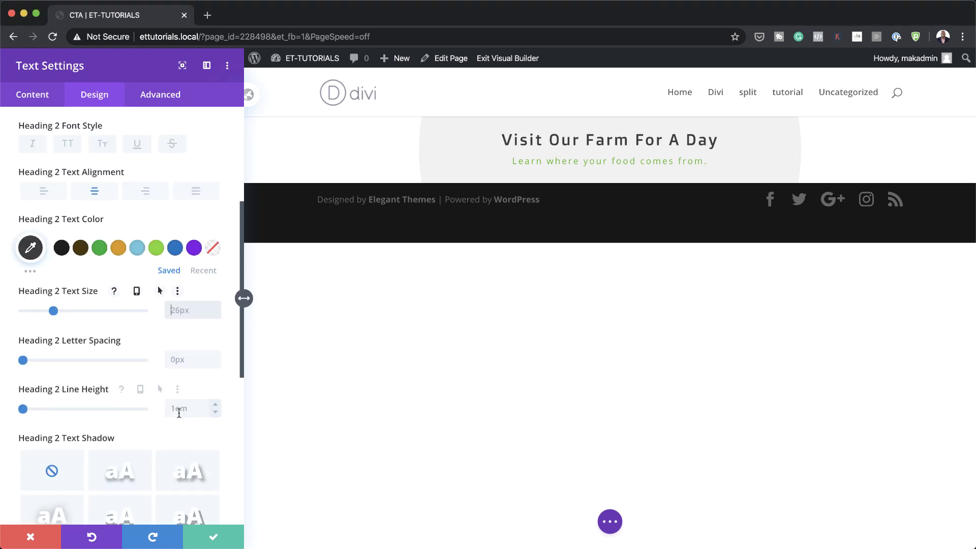
click(191, 310)
text(4.4vw)
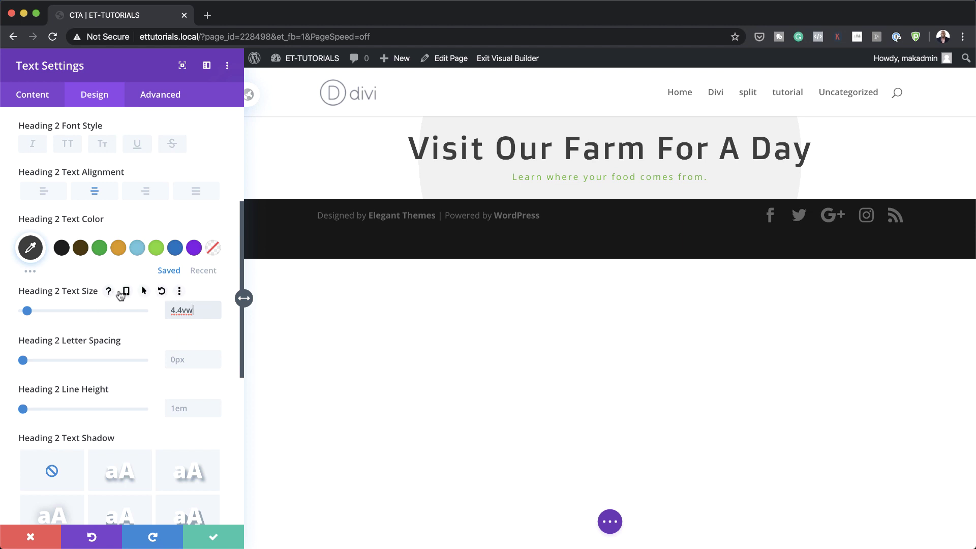
Step: Set the Heading 2 text size to 5.9vw for tablet and adjust the size for phone
click(126, 290)
click(126, 315)
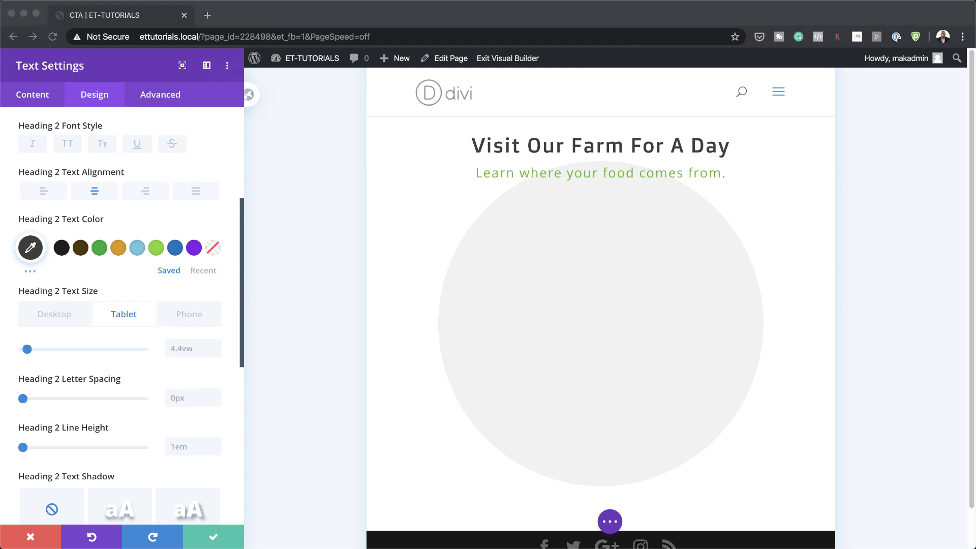
click(188, 347)
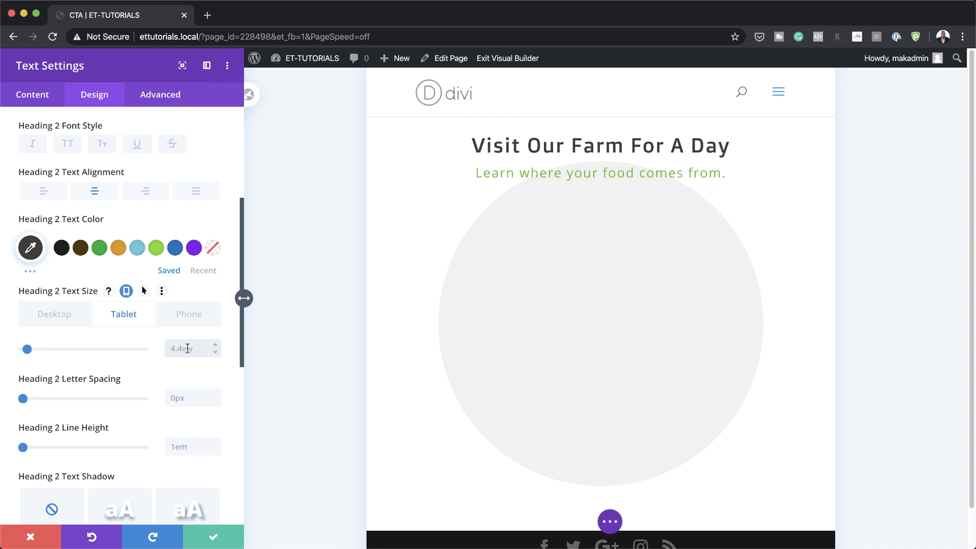
text(5.9vw)
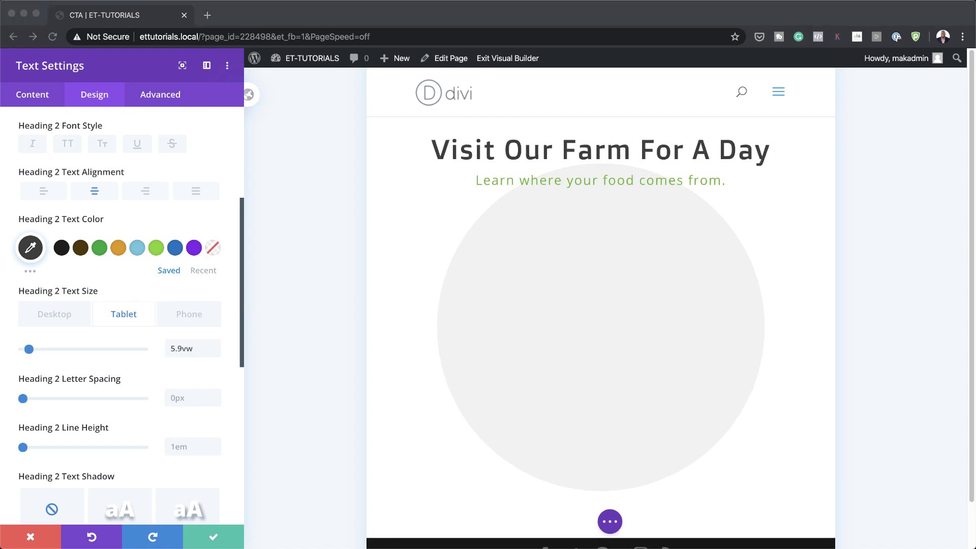
click(191, 315)
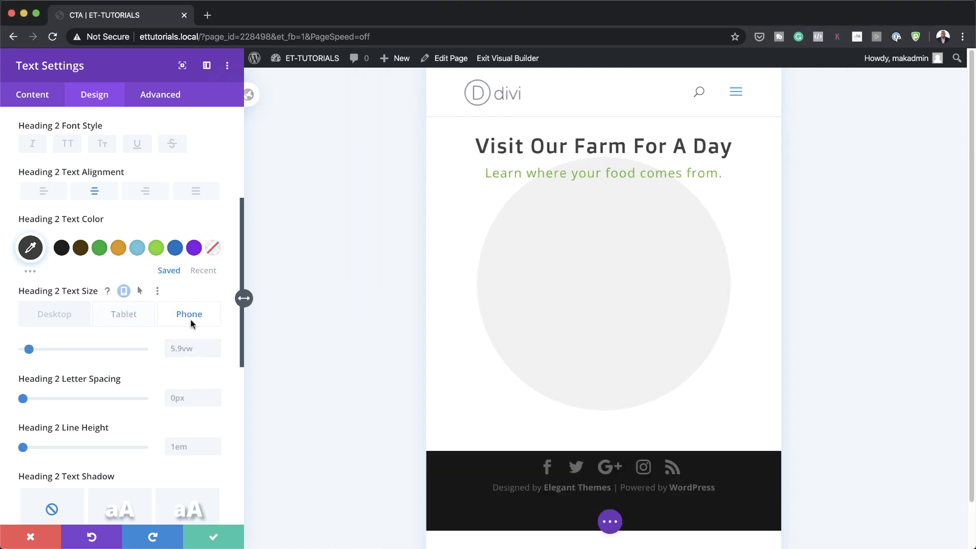
key(Up)
click(57, 315)
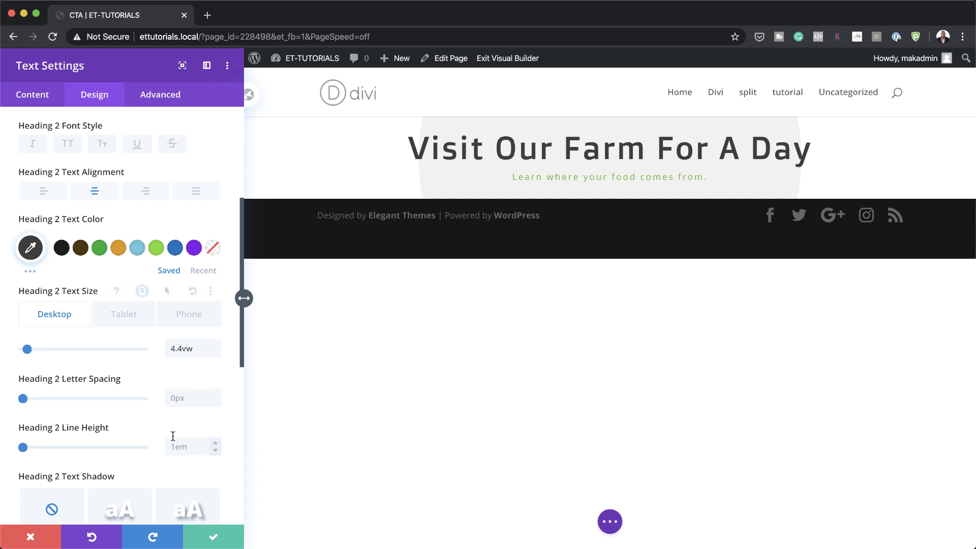
Step: Set the text module's top padding to 212px and save the module settings
scroll(173, 438, down, 4)
click(26, 443)
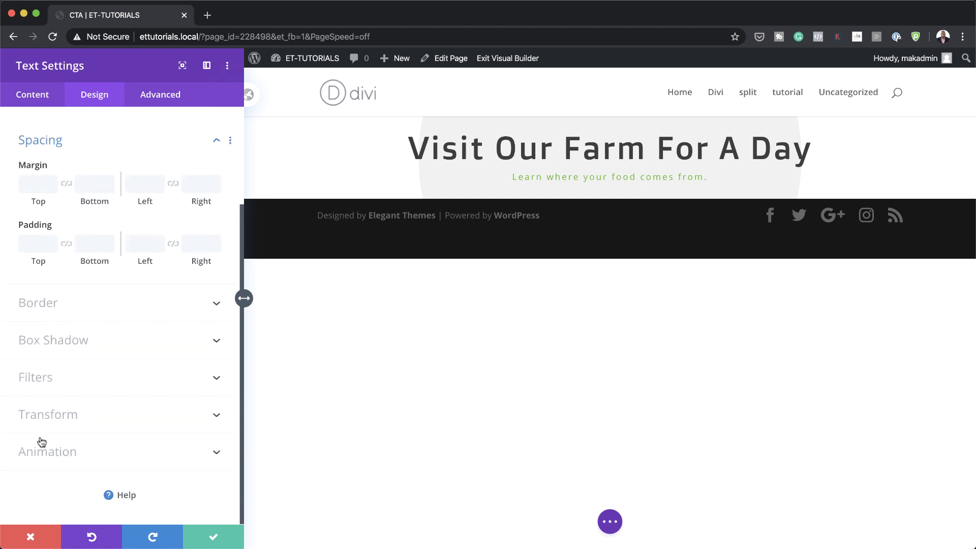
click(30, 246)
text(212)
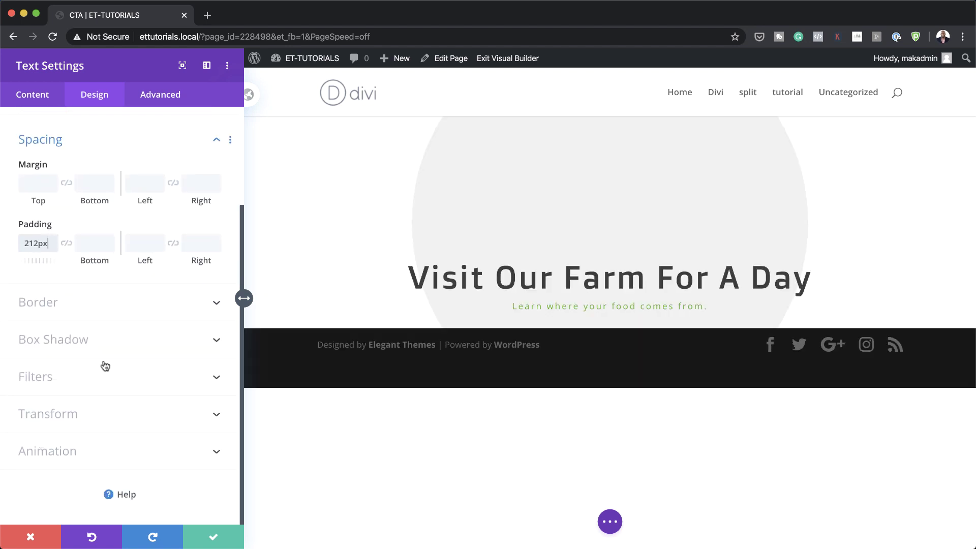
click(214, 537)
Step: Insert a Divider module directly below the farm visit text module
click(487, 310)
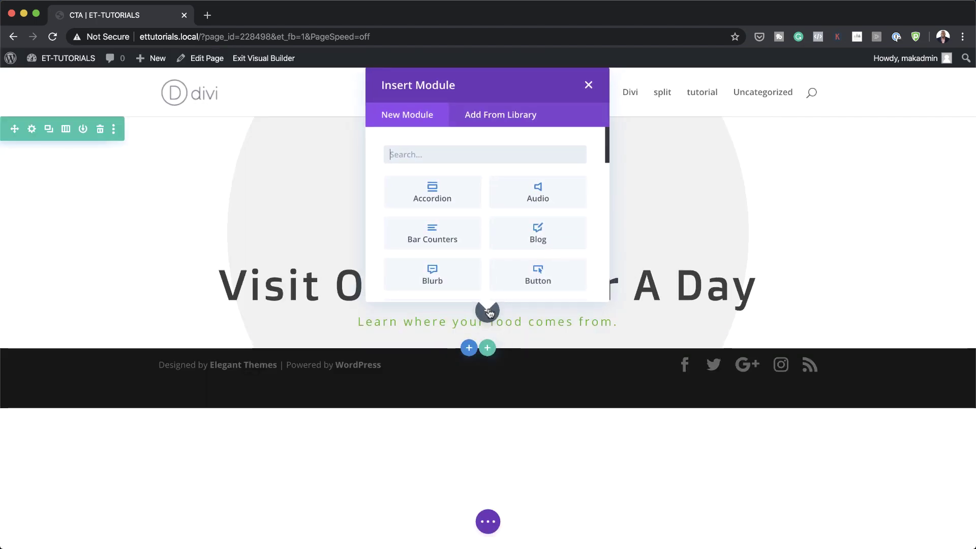
text(div)
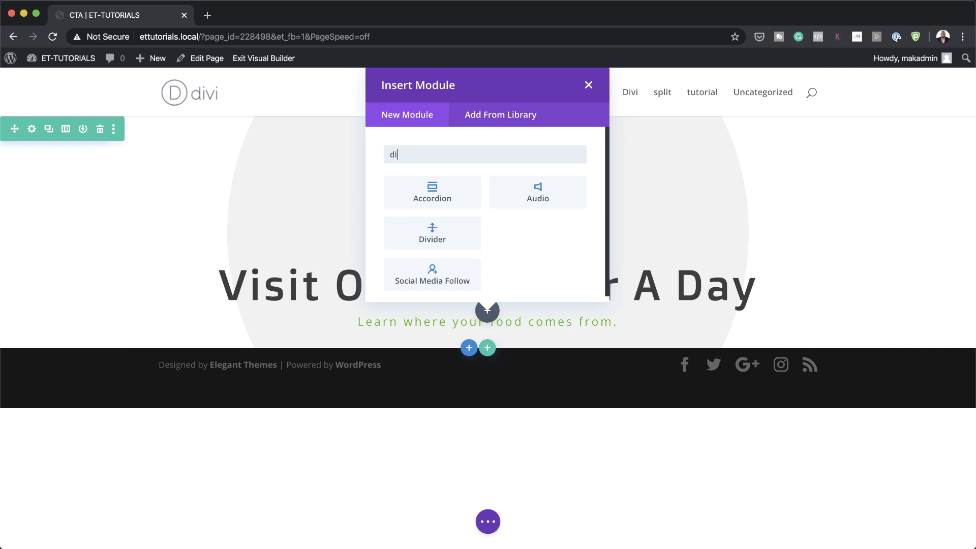
click(434, 191)
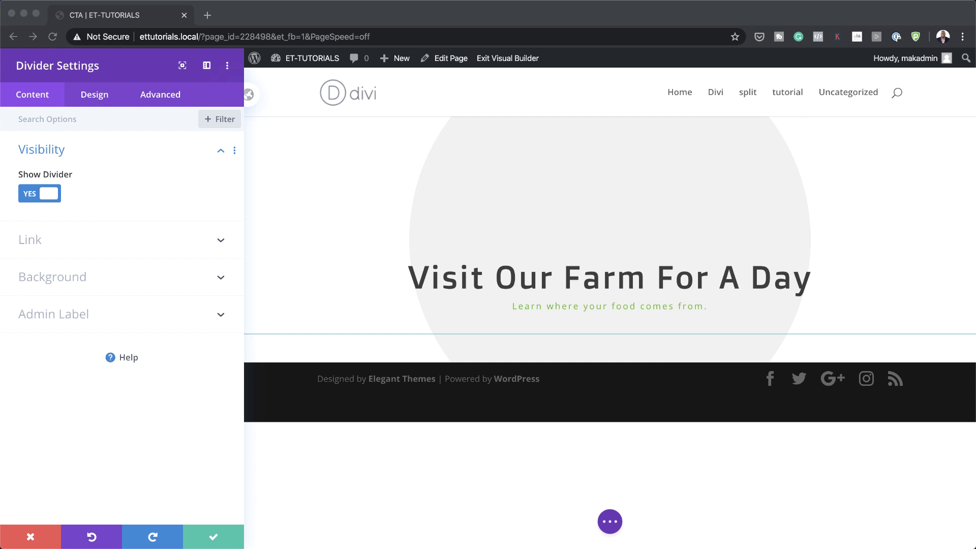
Step: Set the divider's line color to #545454
click(100, 99)
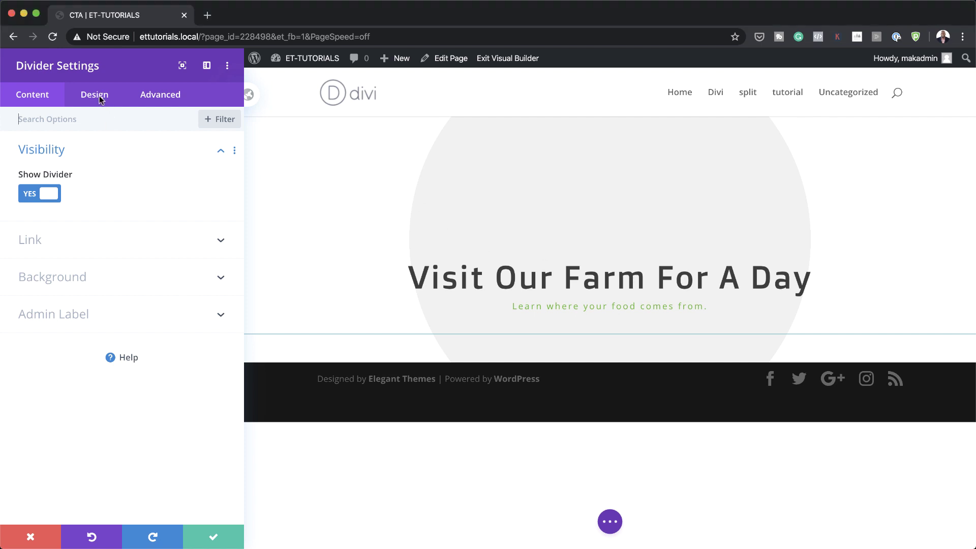
click(100, 99)
click(45, 158)
click(28, 206)
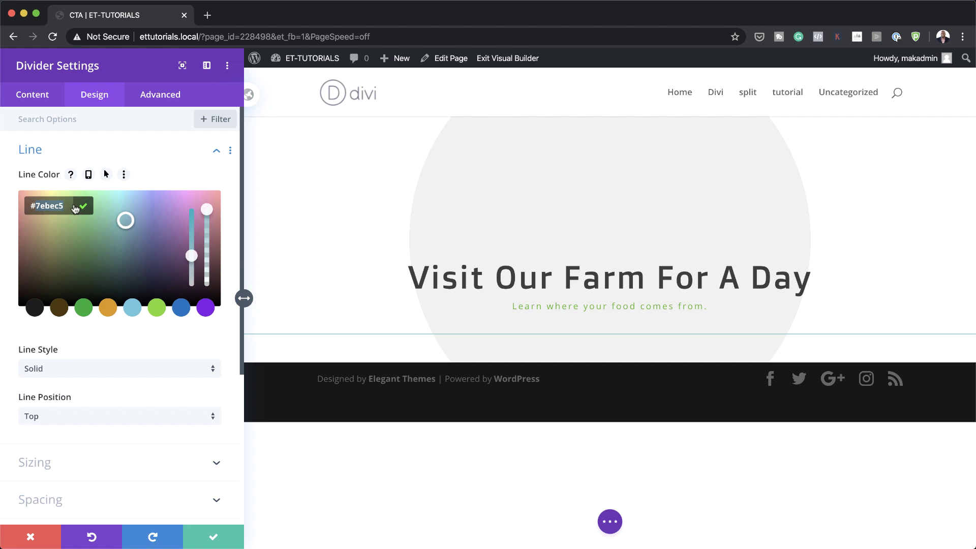
text(#545454)
Step: Set the divider weight to 4px in the module's sizing options
scroll(201, 368, down, 3)
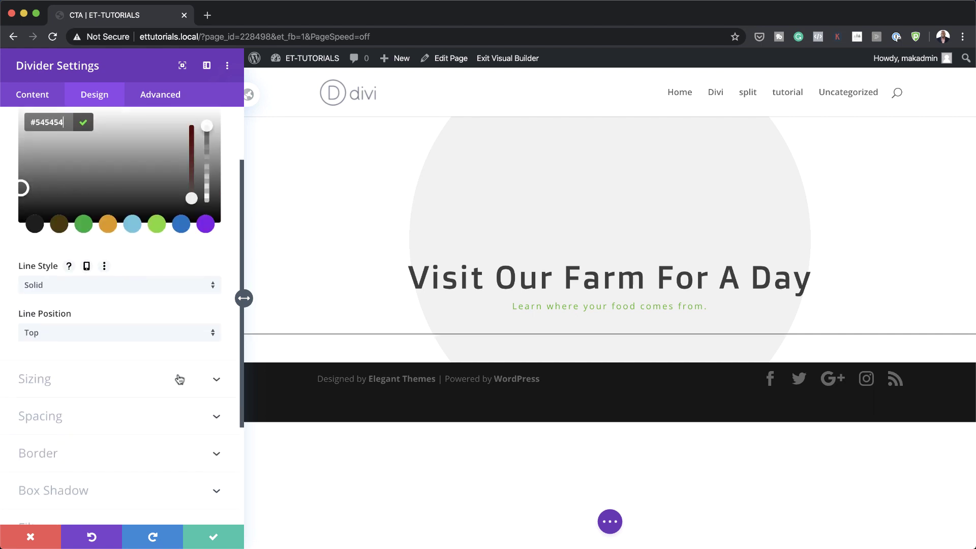
click(143, 387)
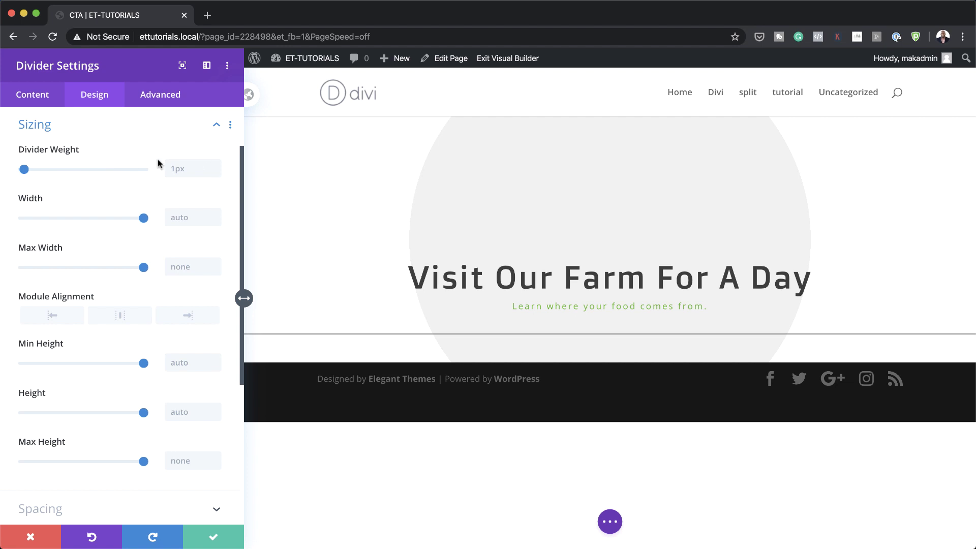
click(217, 166)
click(217, 165)
click(217, 166)
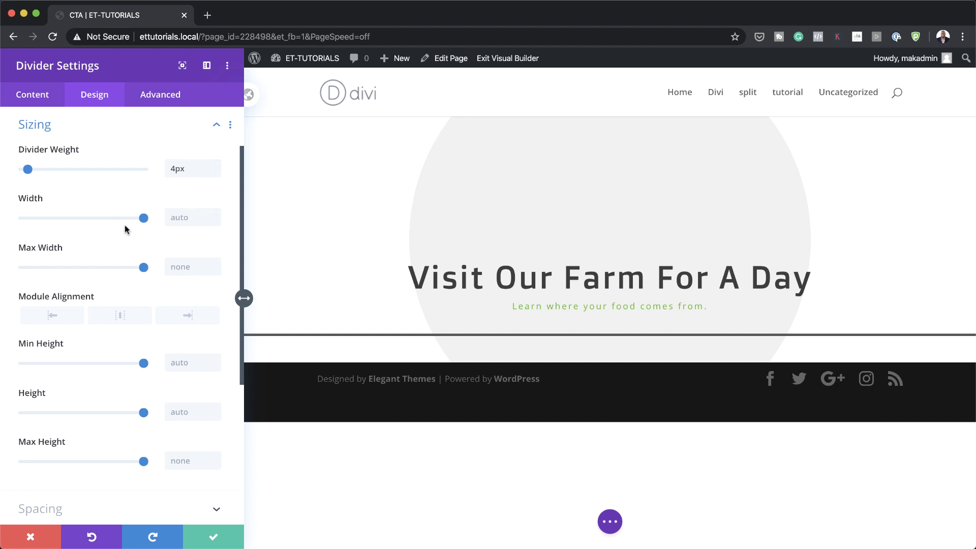
Step: Set the divider's width to 9% and center the module
click(188, 216)
text(9px)
text(%)
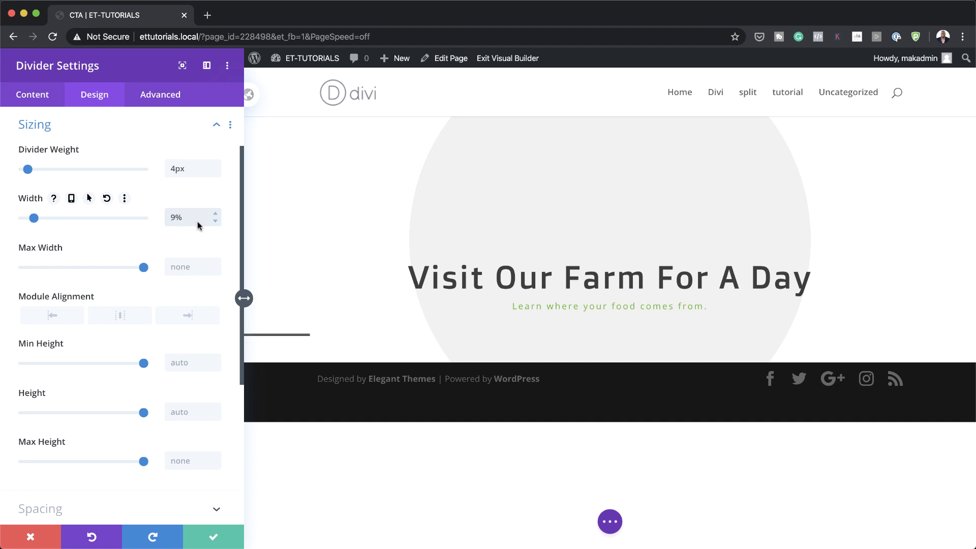
click(121, 316)
Step: Set the divider's top margin to -40px and save the module settings
scroll(122, 440, down, 2)
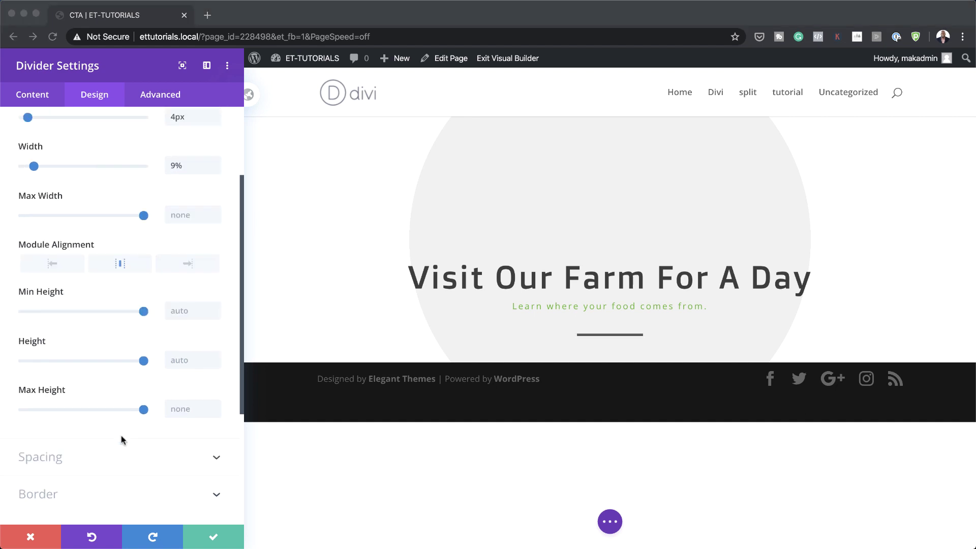
scroll(116, 442, down, 2)
scroll(137, 427, down, 2)
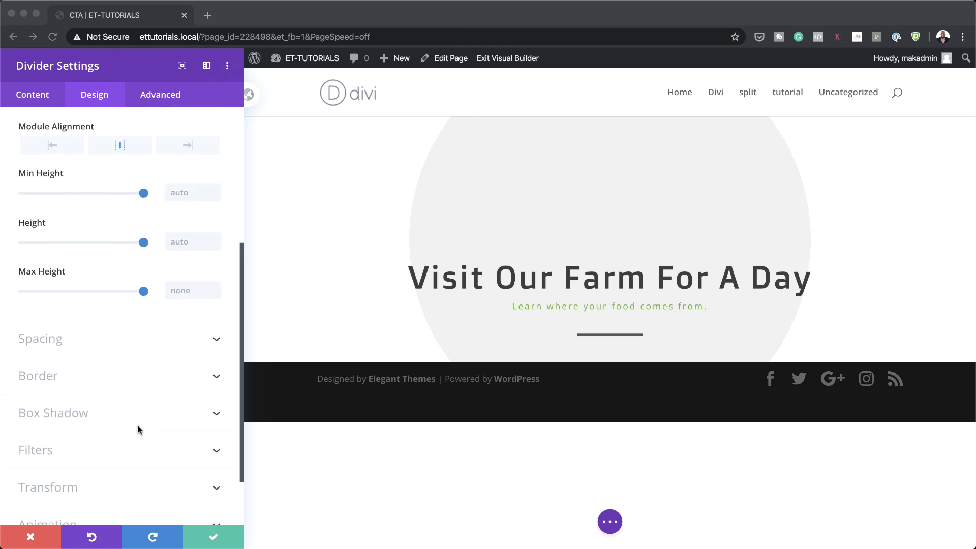
click(34, 338)
click(40, 182)
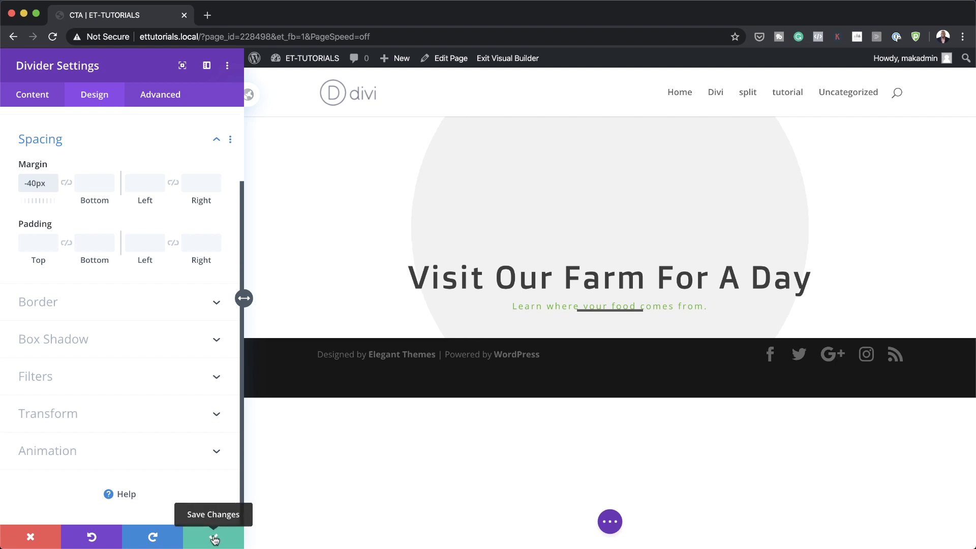
click(214, 538)
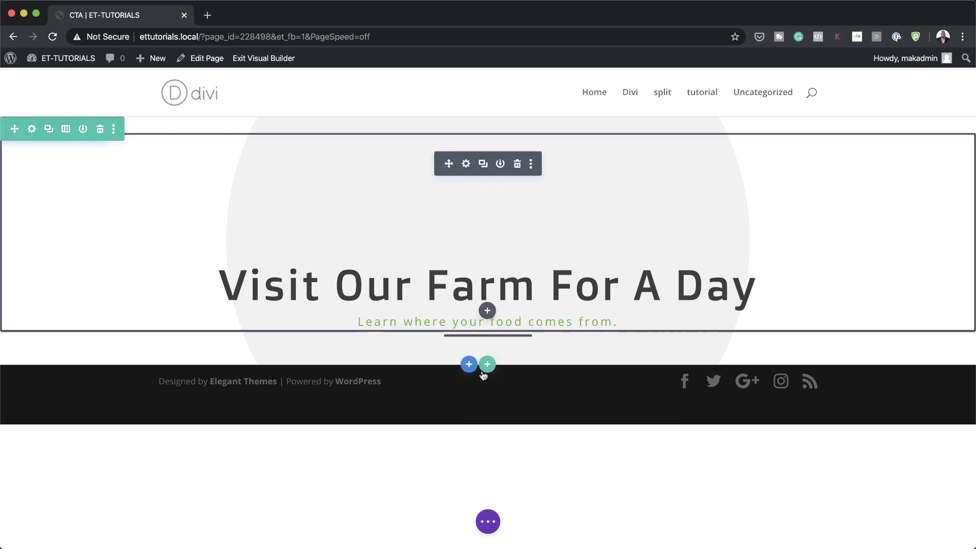
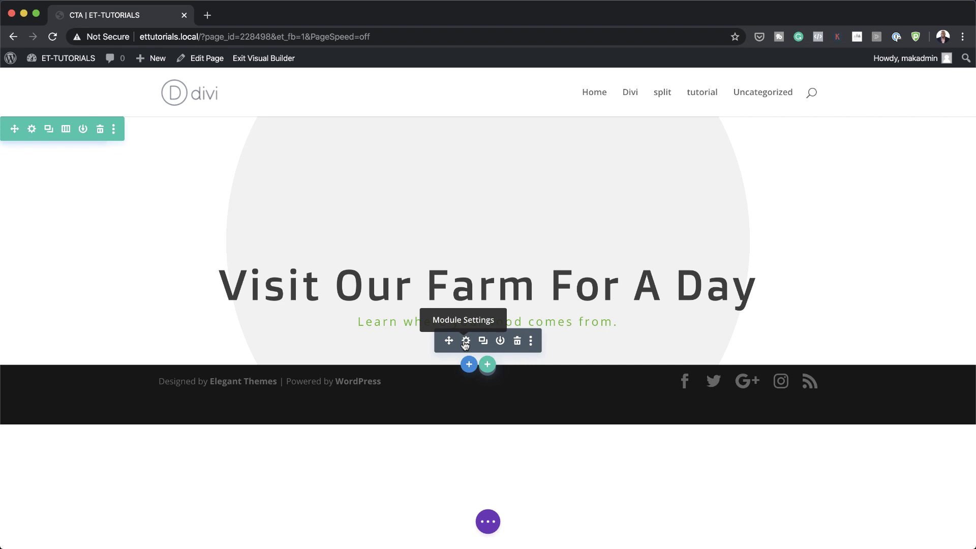
click(466, 341)
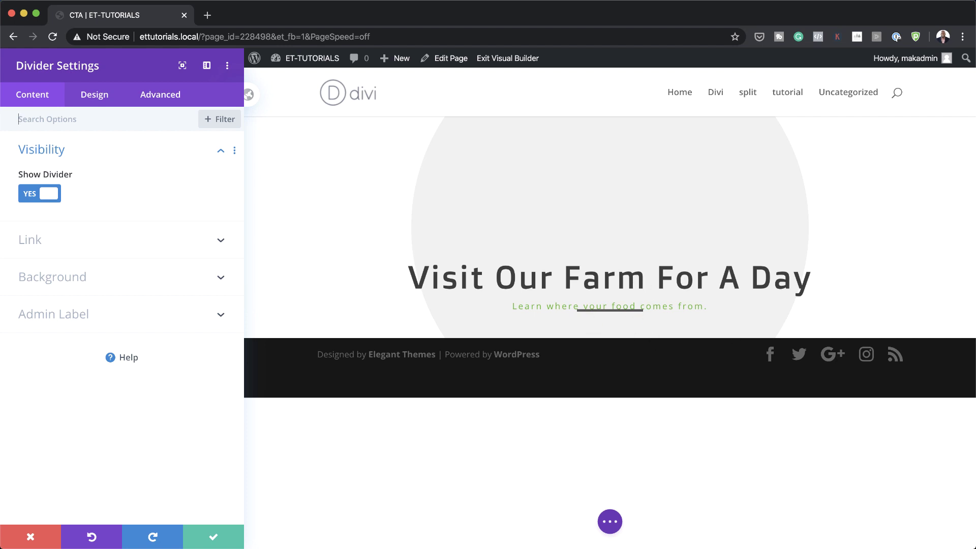
key(Escape)
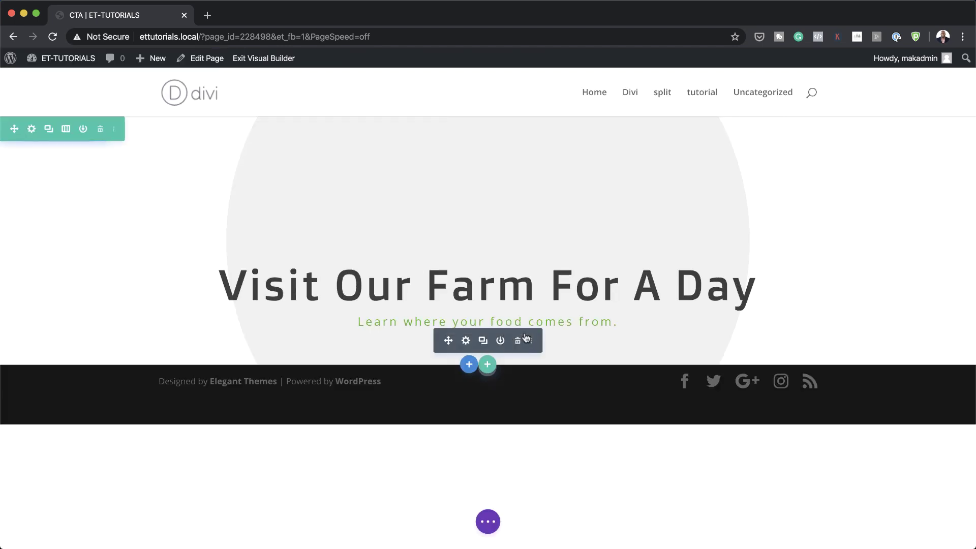
Step: Add a new row with three equal columns below the divider's row, without inserting a module
click(488, 364)
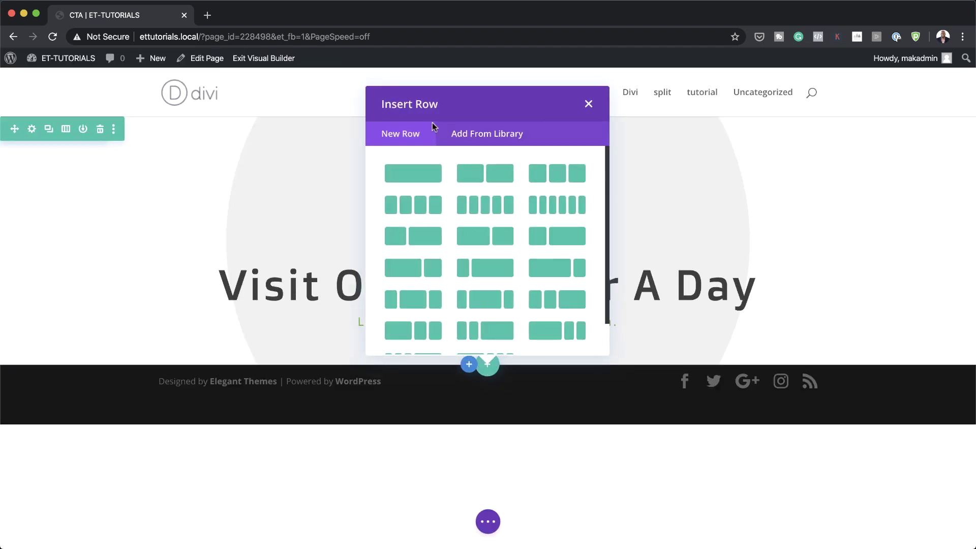
click(559, 173)
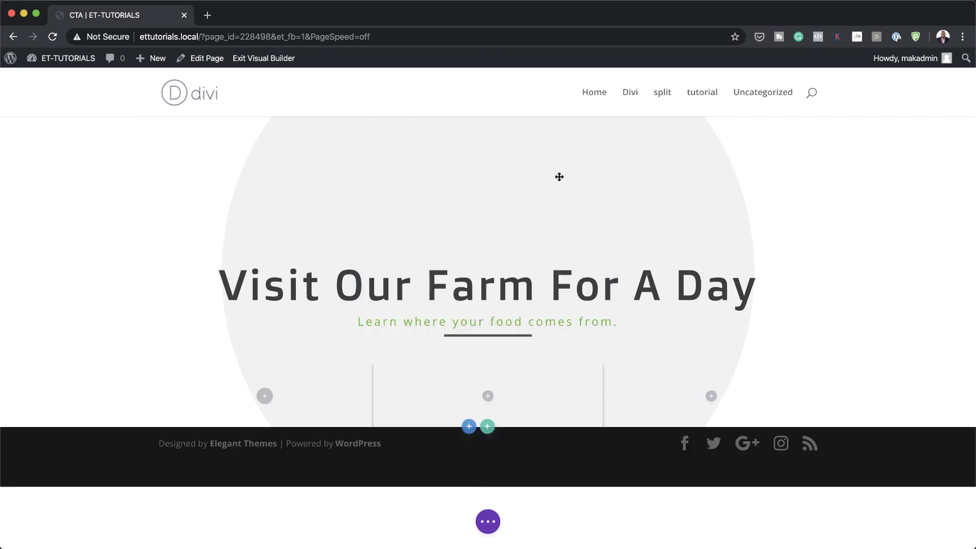
click(362, 105)
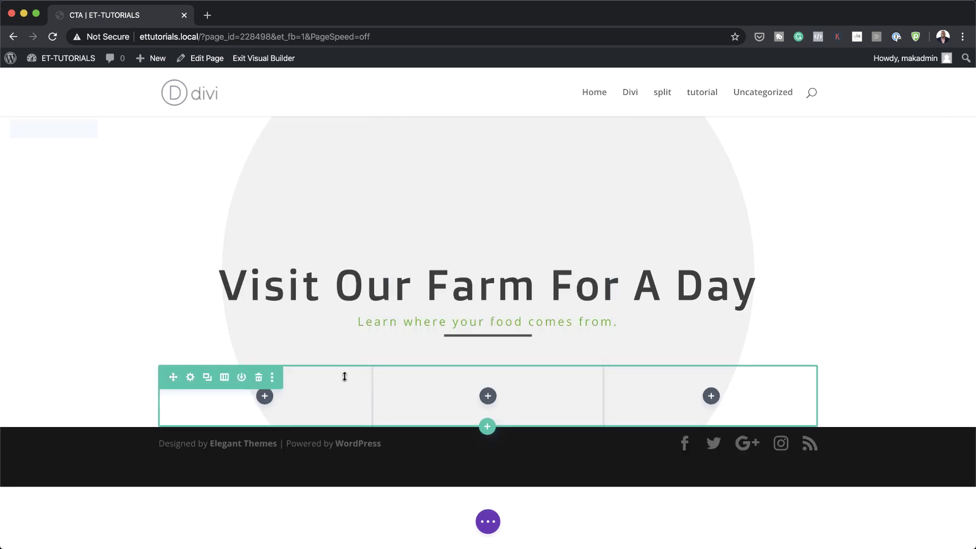
Step: Add a background gradient to the three-column row with #ffffff as its first color
click(190, 377)
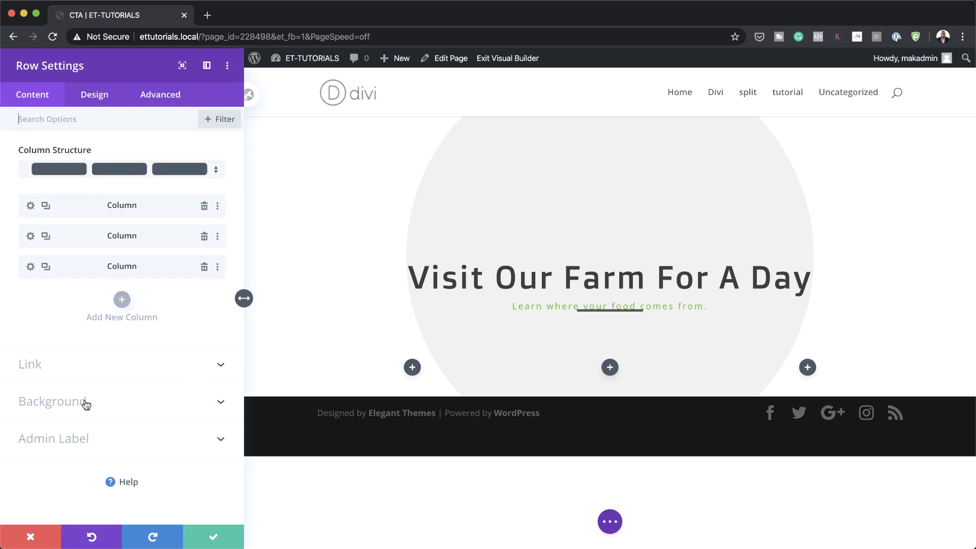
click(86, 404)
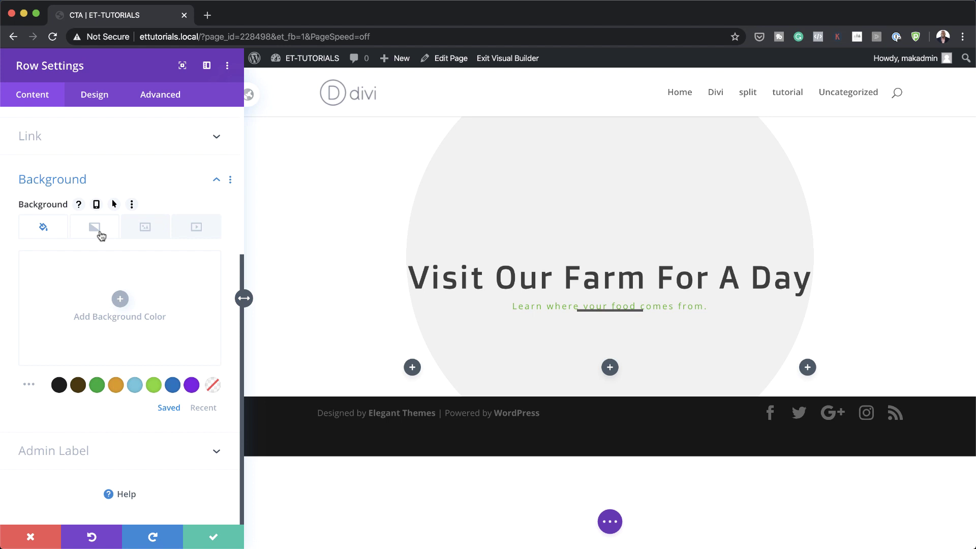
click(102, 233)
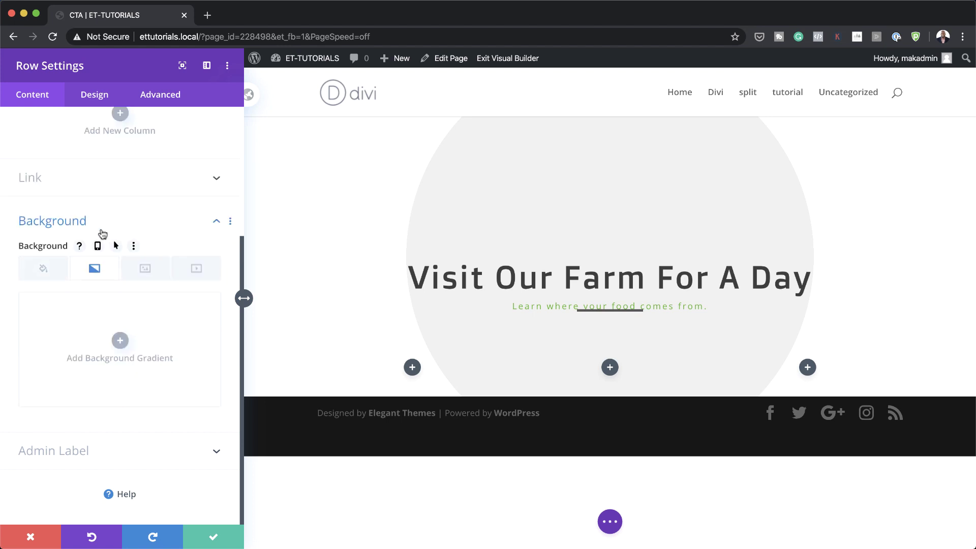
click(118, 343)
click(27, 392)
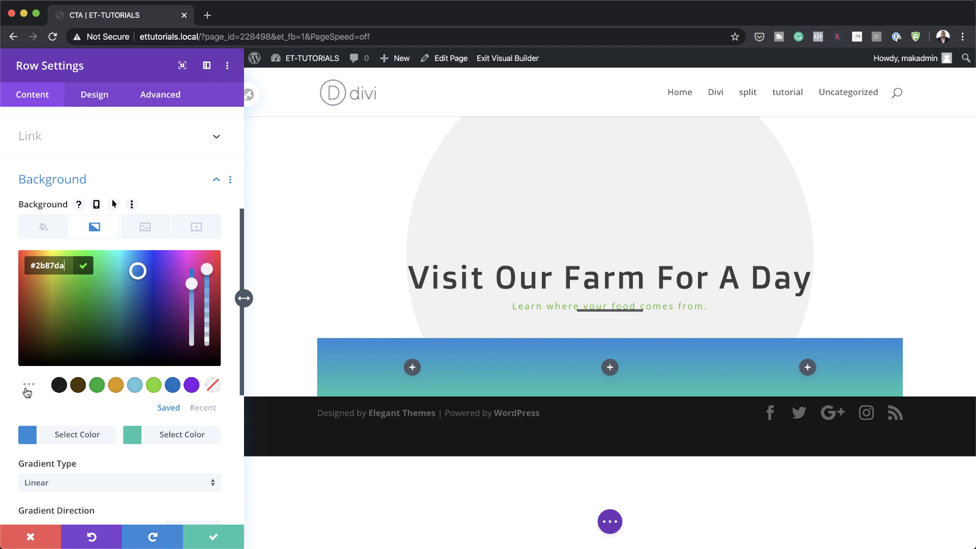
click(202, 408)
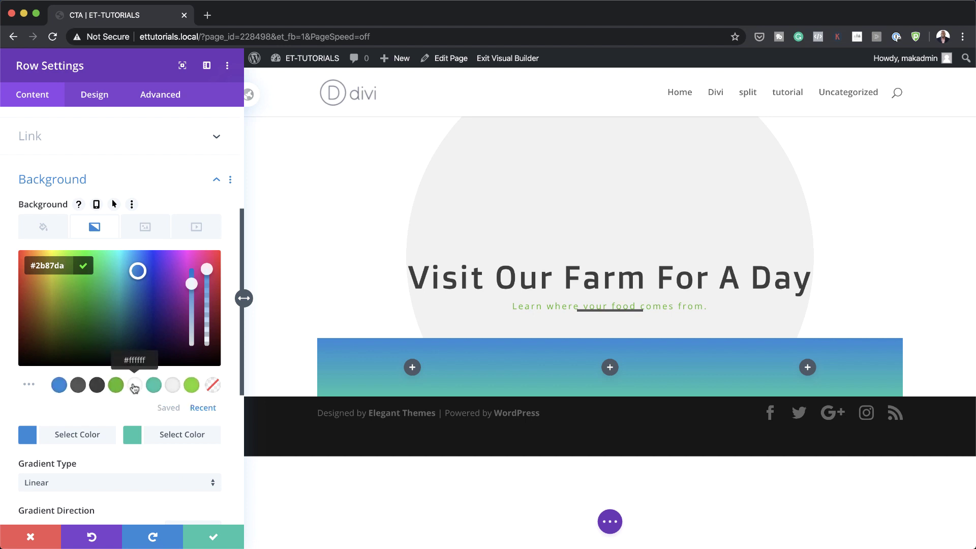
click(134, 388)
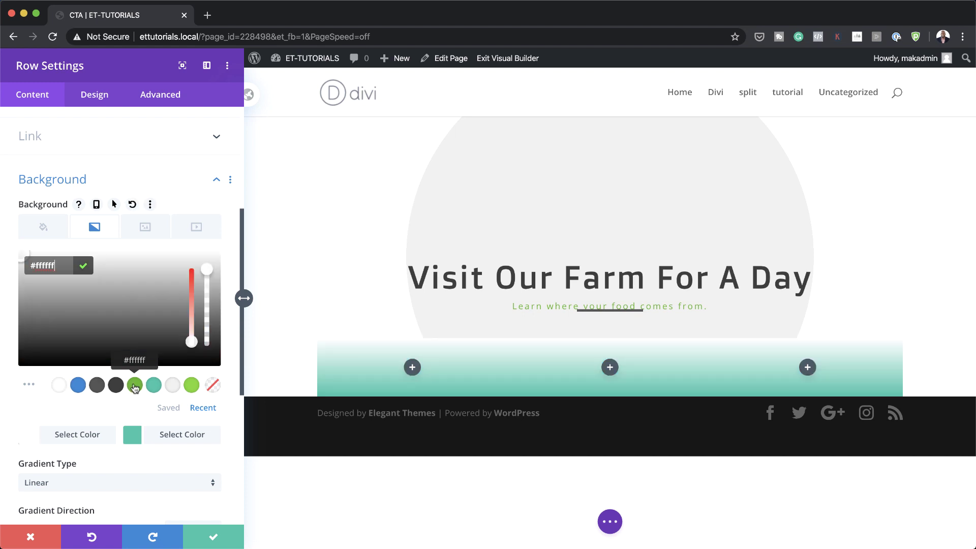
Step: Make the second color of the row's background gradient fully transparent, rgba(0,0,0,0)
click(133, 436)
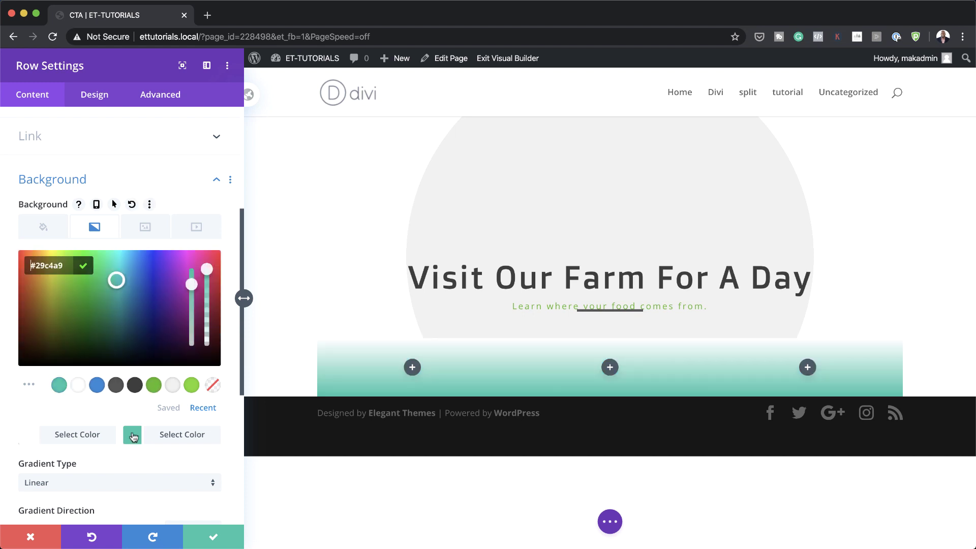
click(213, 385)
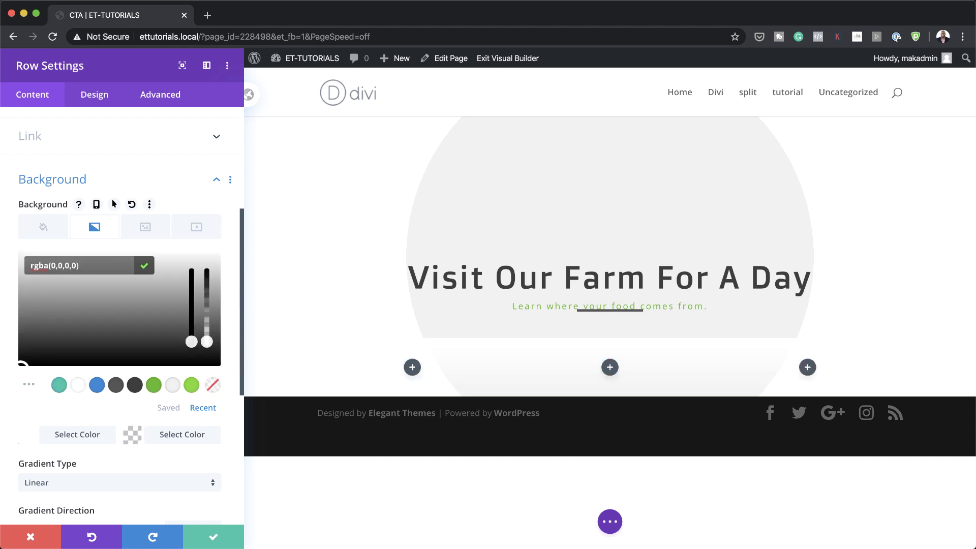
scroll(179, 428, down, 3)
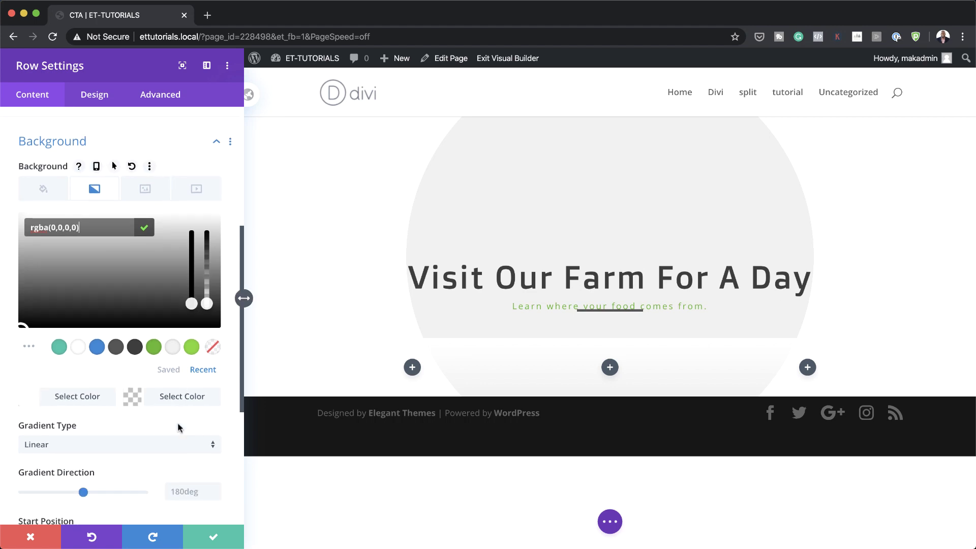
Step: Change the row's background gradient to radial, with a start position of 42% and an end position of 50%
click(180, 429)
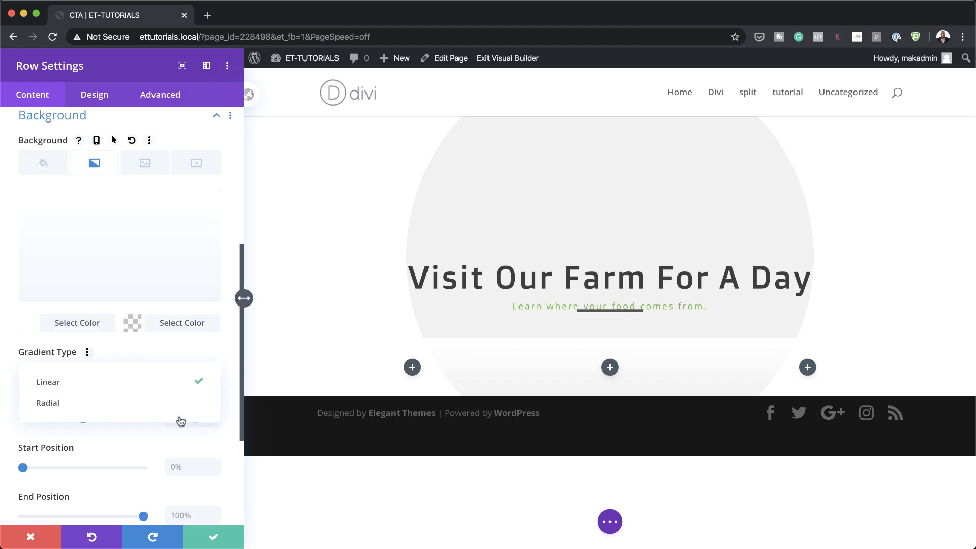
click(171, 407)
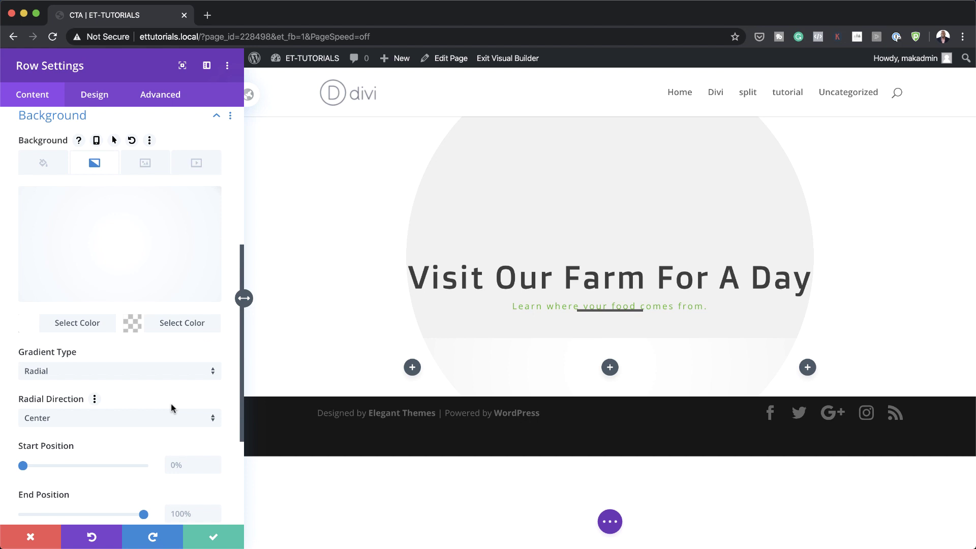
scroll(170, 407, down, 4)
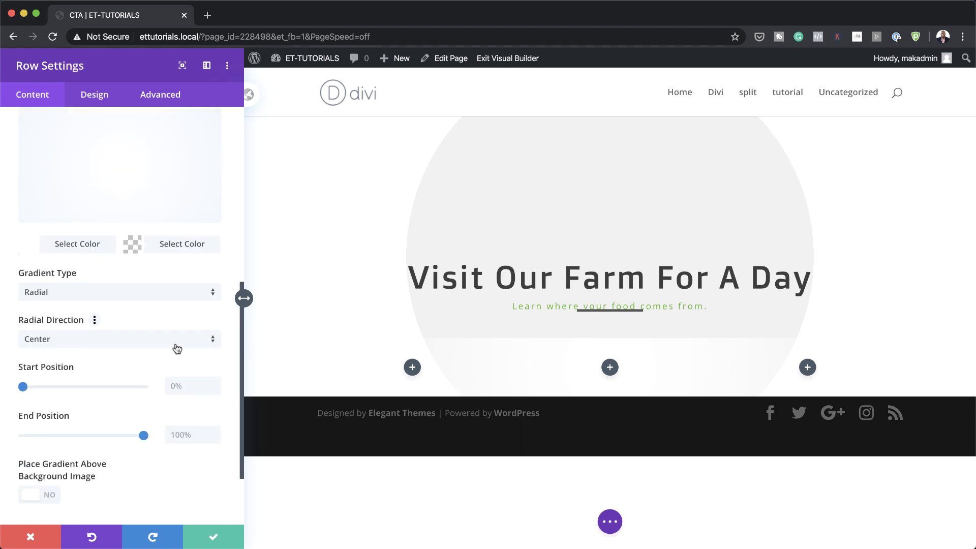
scroll(177, 349, down, 2)
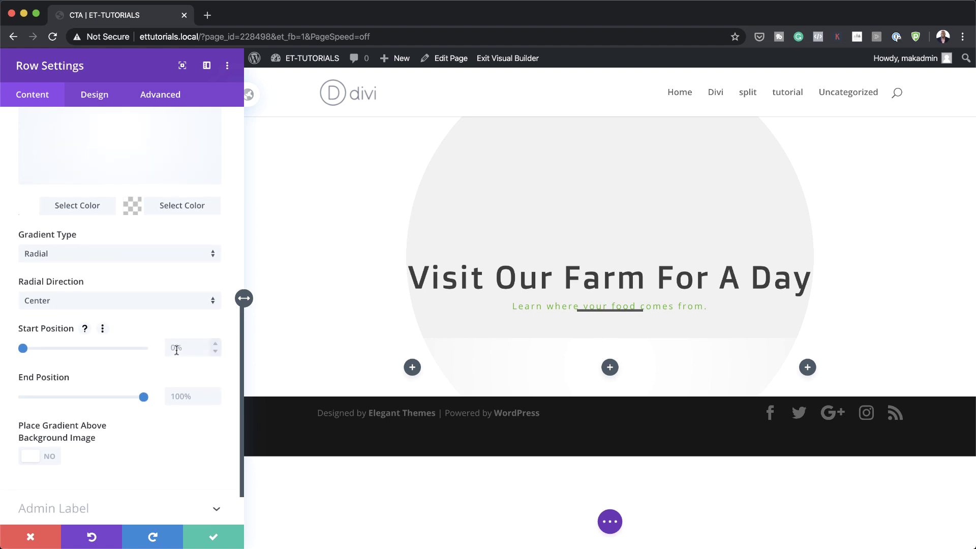
scroll(176, 349, down, 1)
click(191, 340)
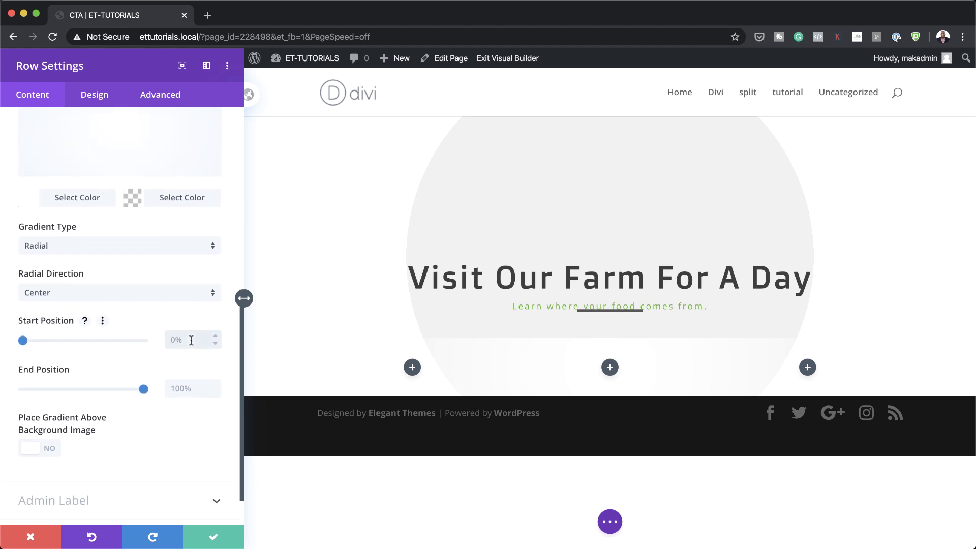
click(187, 387)
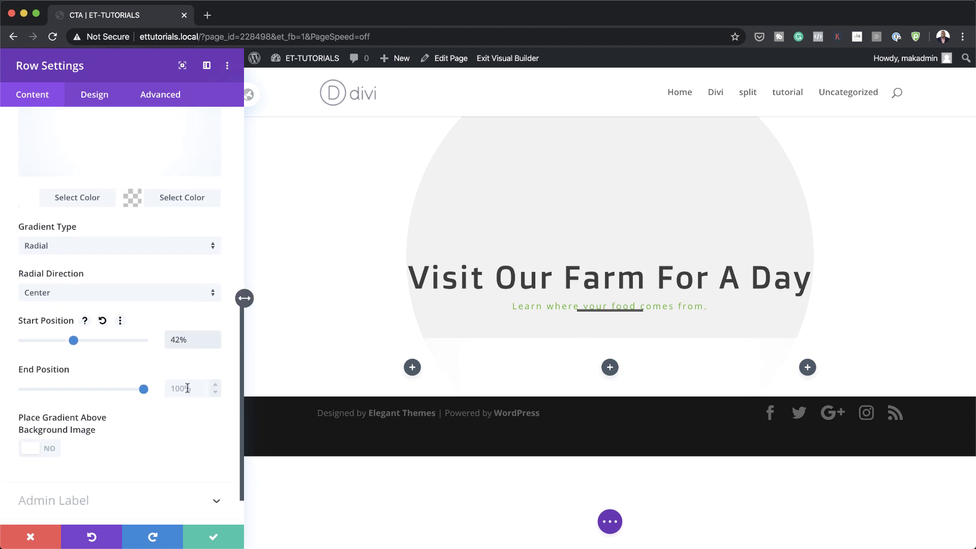
text(50)
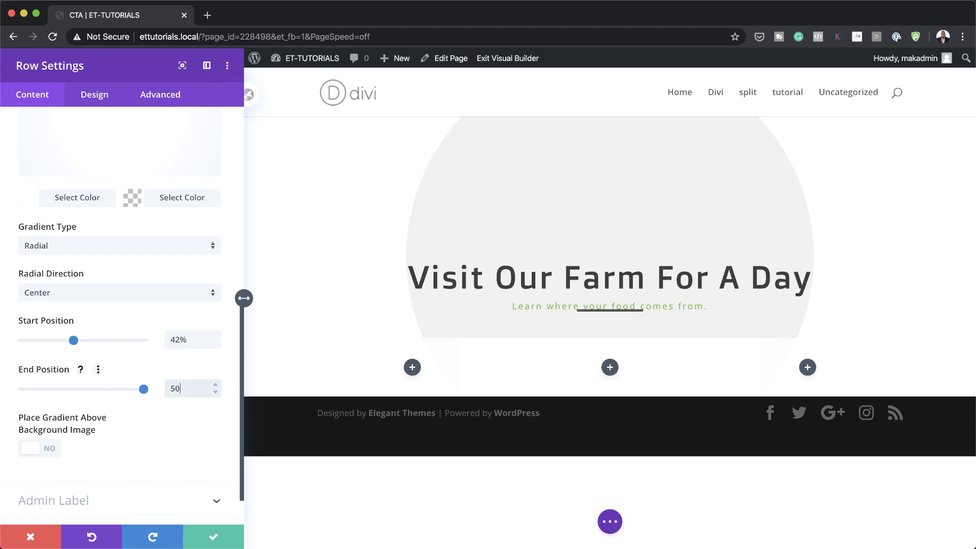
text(%)
Step: Set both the width and the max width of the three-column row to 100%
click(94, 96)
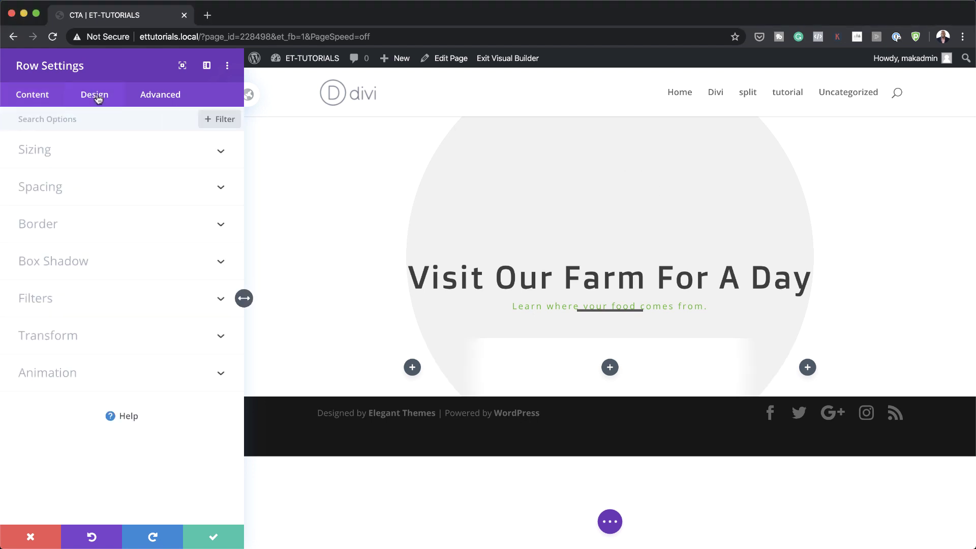
click(53, 150)
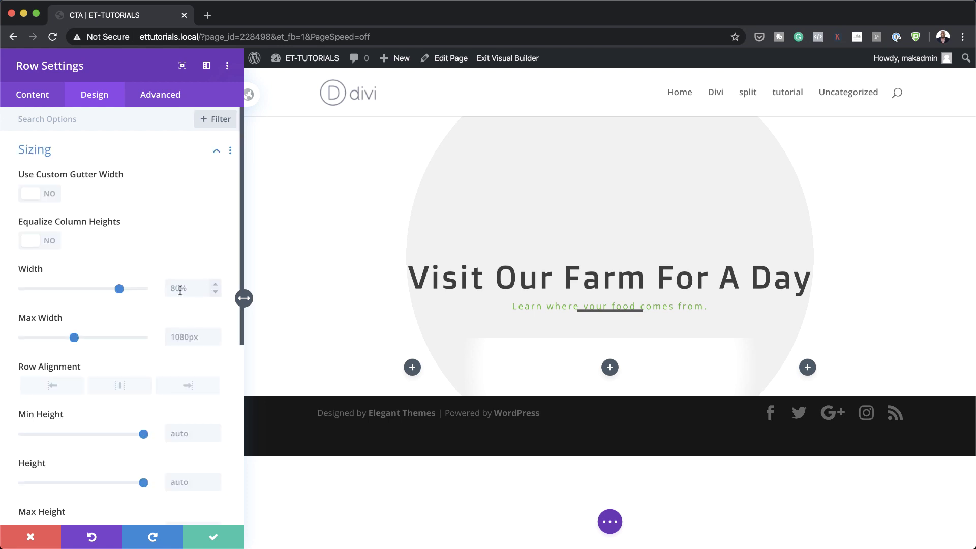
drag(119, 288, 172, 293)
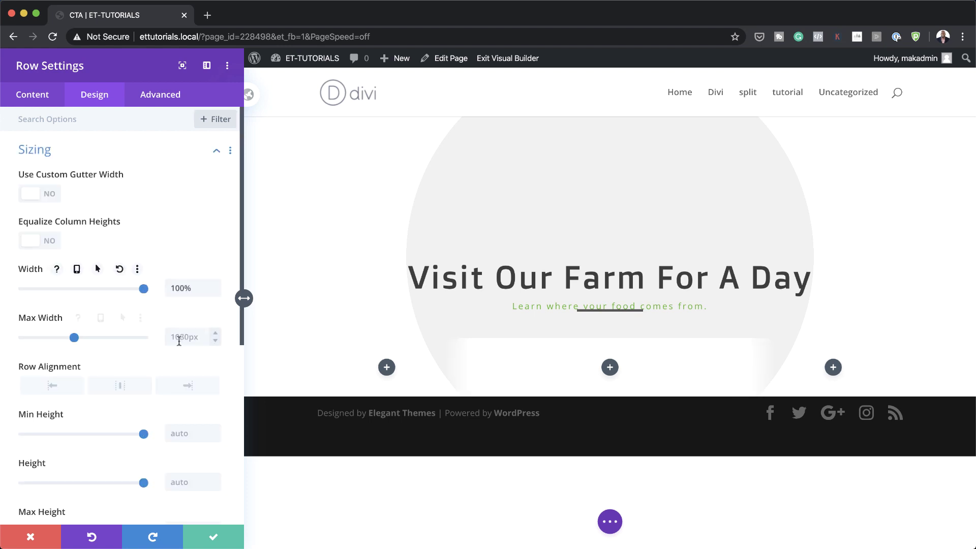
text(100%)
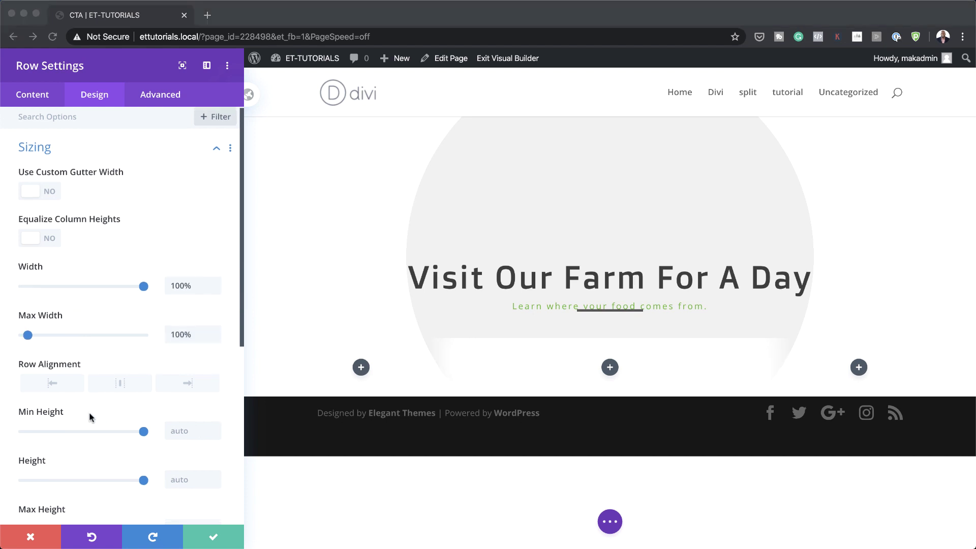
Step: Set the row's padding to 22vw at the top, 10vw at the bottom and a linked 10vw on the left and right
scroll(90, 414, down, 5)
click(39, 322)
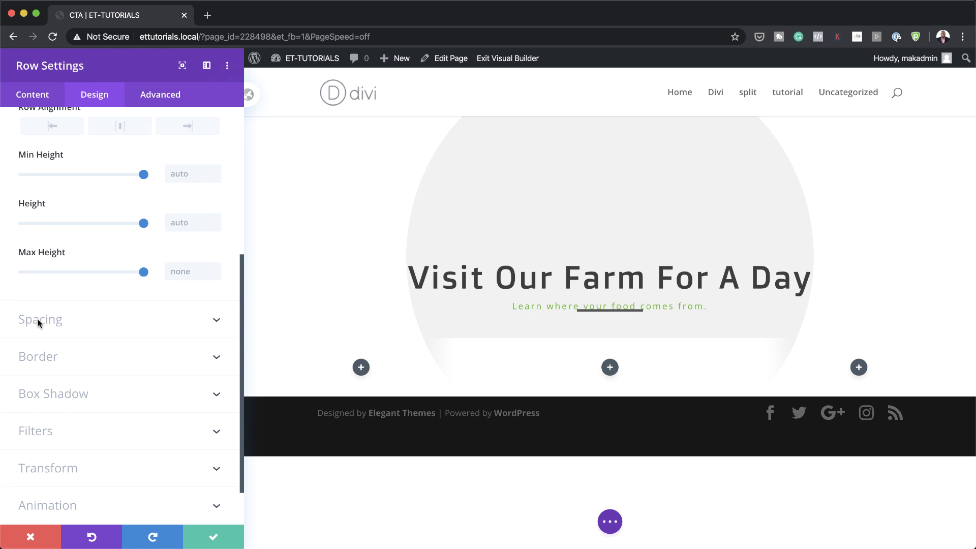
click(39, 322)
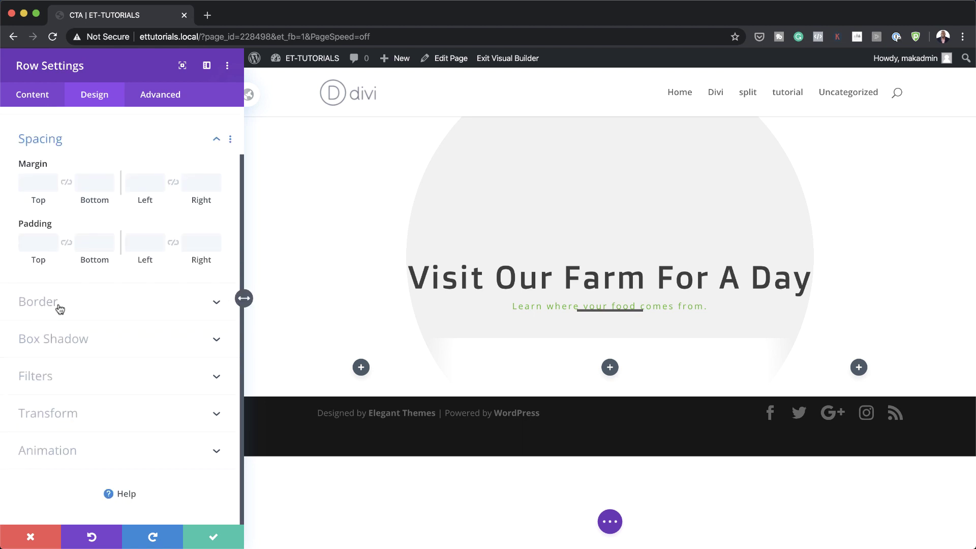
click(26, 242)
text(22vw)
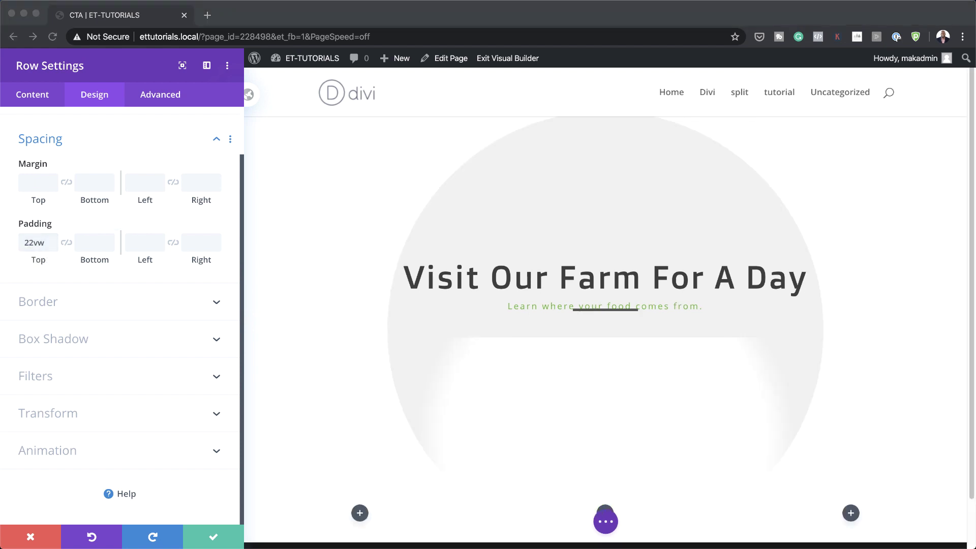
click(89, 242)
text(10vw)
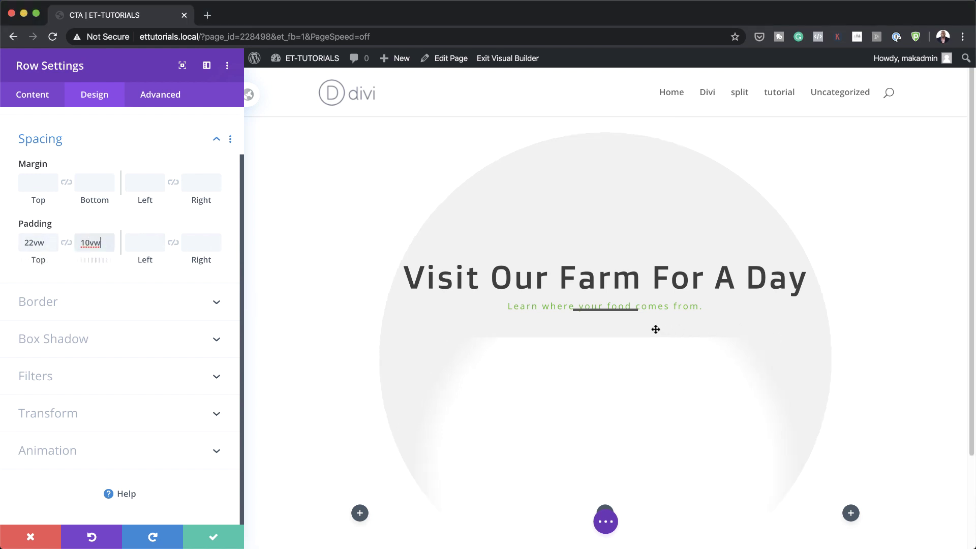
click(145, 244)
text(10vw)
click(174, 243)
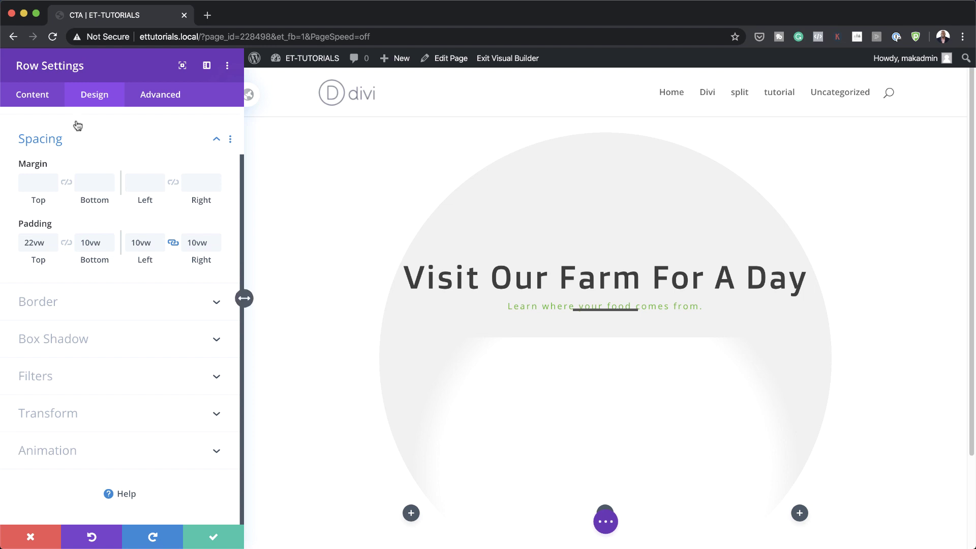
Step: Open the settings of the row's first column and add a background gradient to it
click(39, 98)
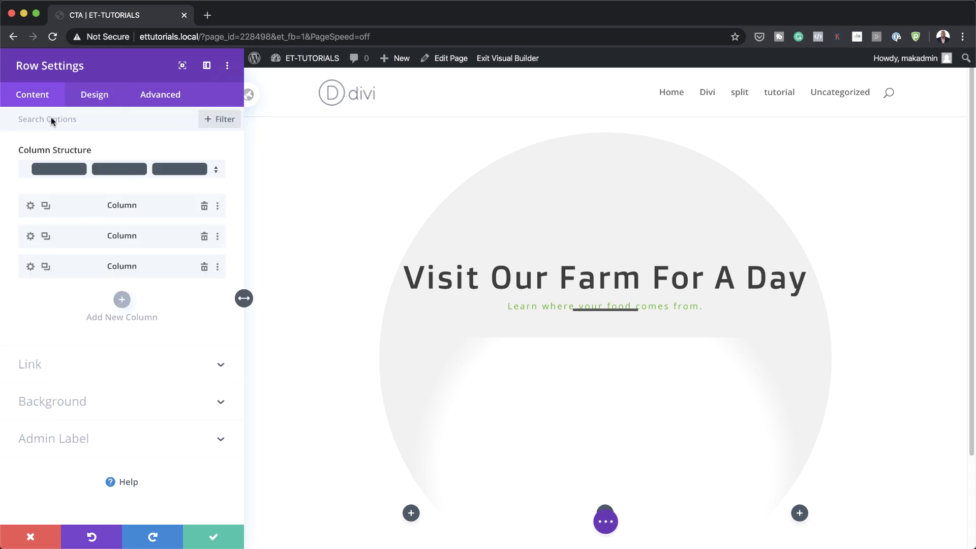
click(31, 205)
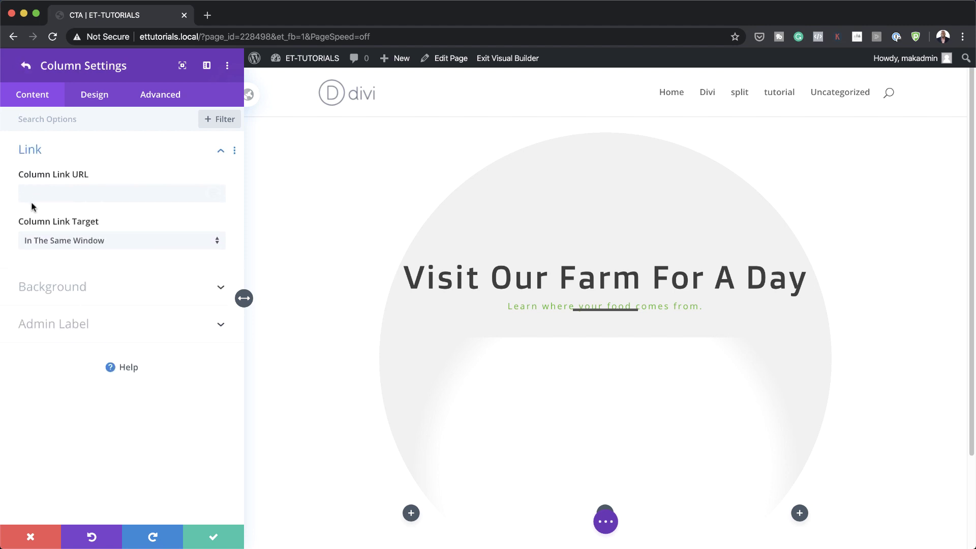
click(64, 287)
click(71, 287)
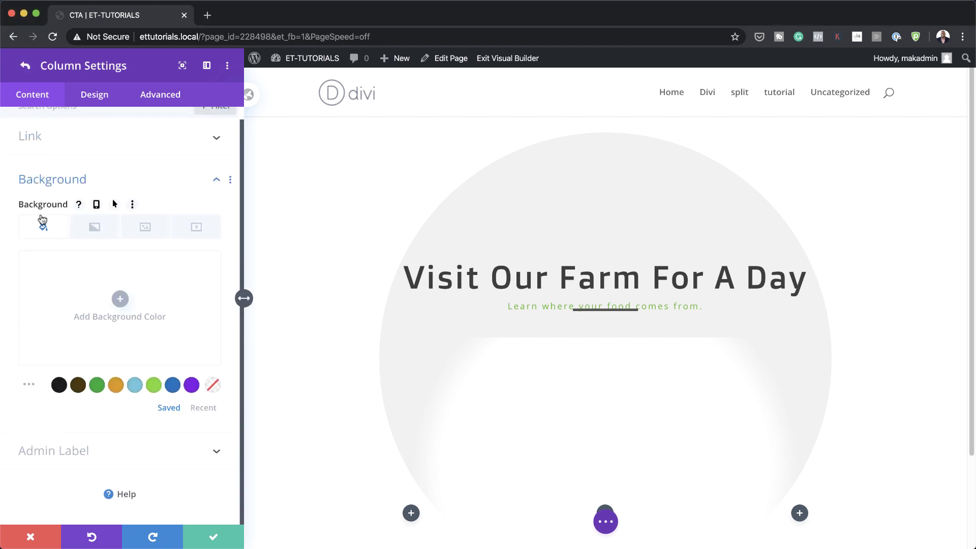
click(121, 299)
click(98, 237)
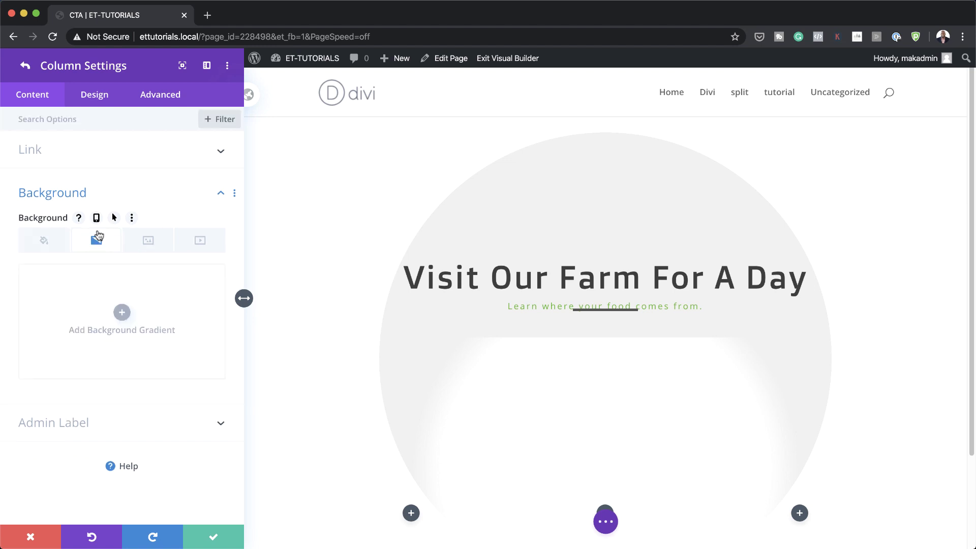
click(122, 312)
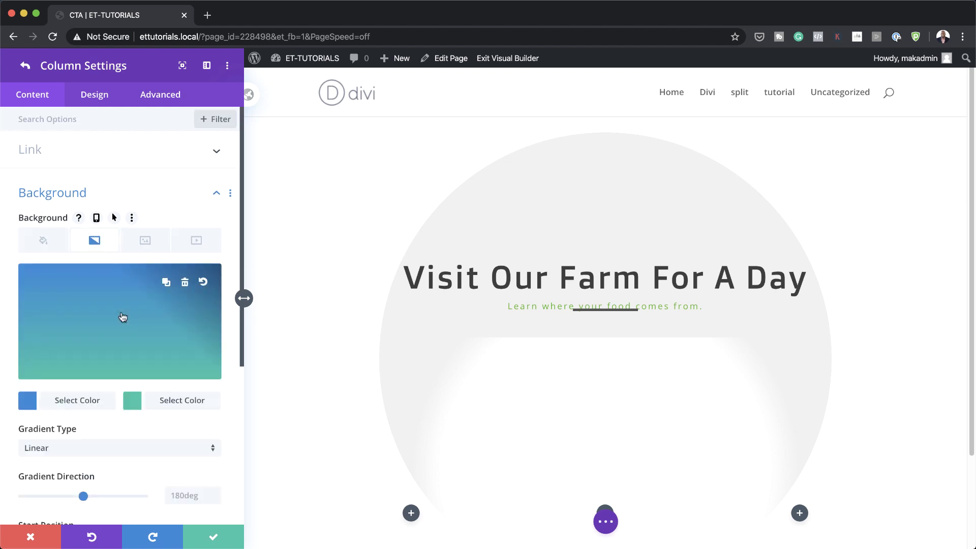
Step: Set the first column's gradient colors to #2a4eed for the first and #91f5f7 for the second
click(28, 401)
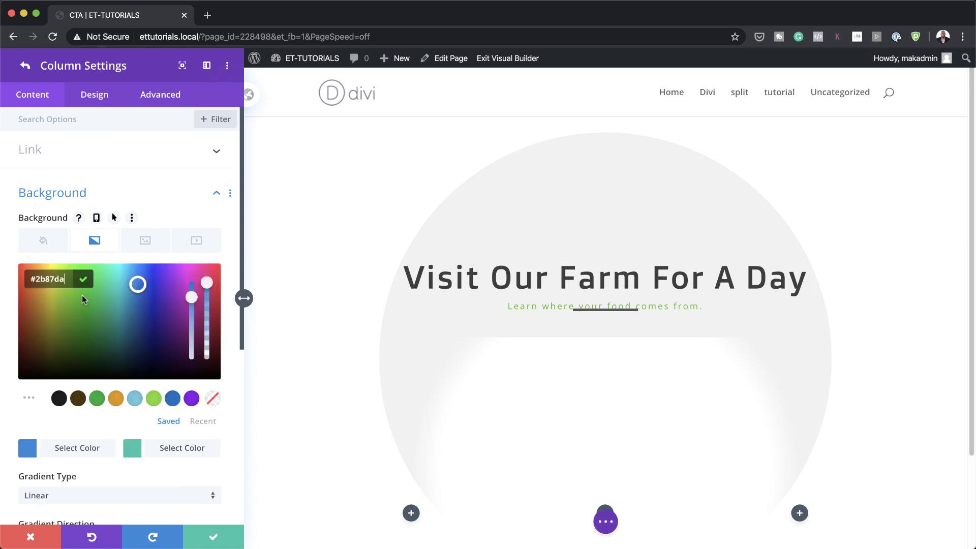
click(149, 275)
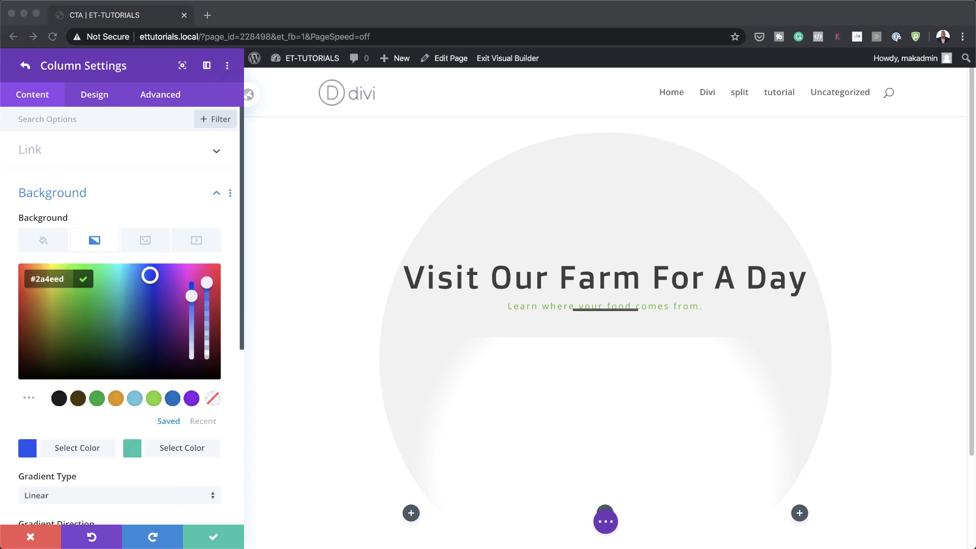
click(133, 447)
drag(41, 277, 71, 278)
text(91f5f7)
Step: Set the column gradient's direction to 38deg and its start position to 23%
scroll(224, 475, down, 2)
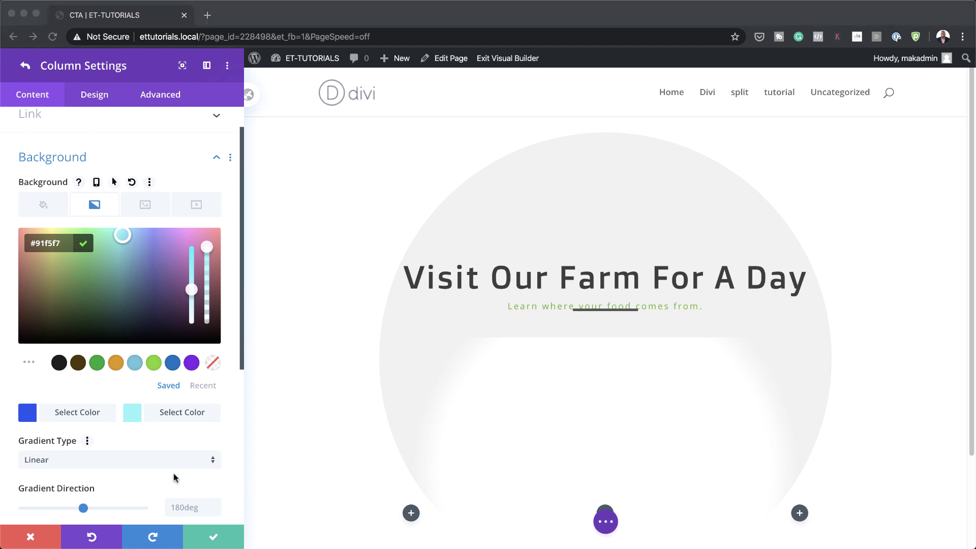
scroll(173, 478, down, 3)
click(177, 432)
text(38deg)
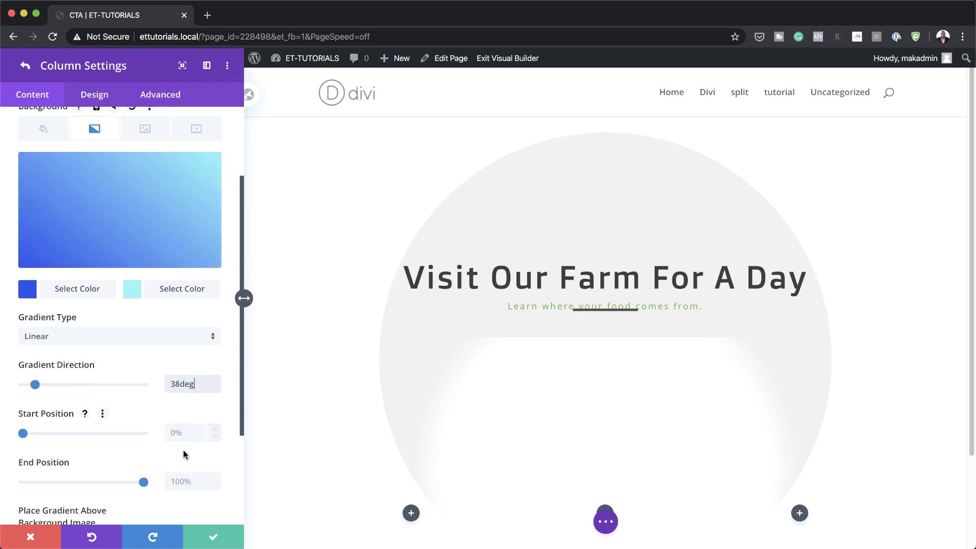
click(185, 433)
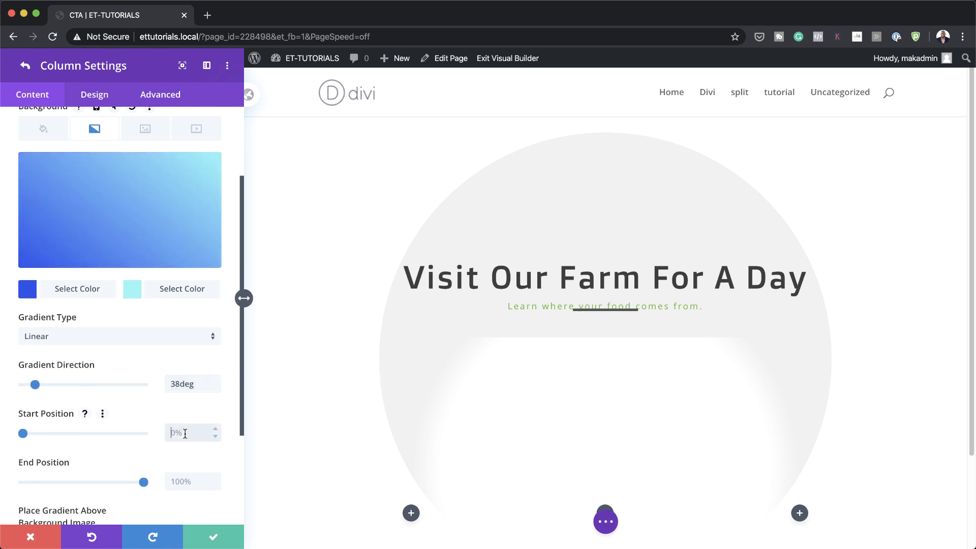
text(20)
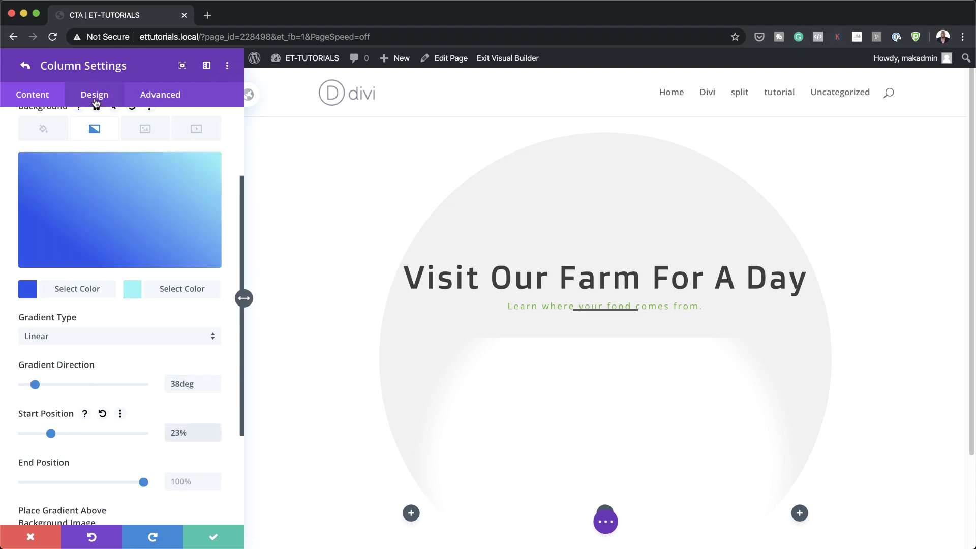
Step: Round all four corners of the first column's border by 2vw
click(94, 97)
click(62, 195)
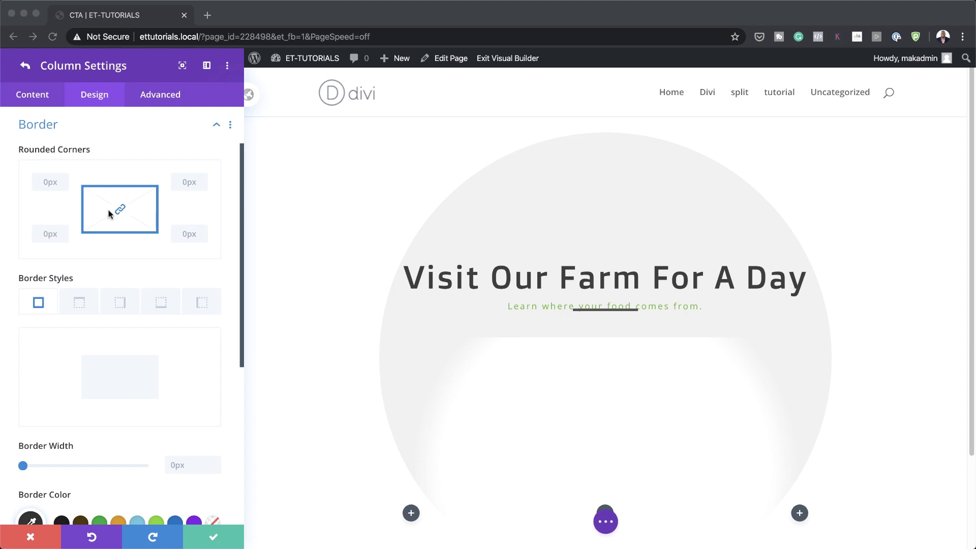
click(45, 183)
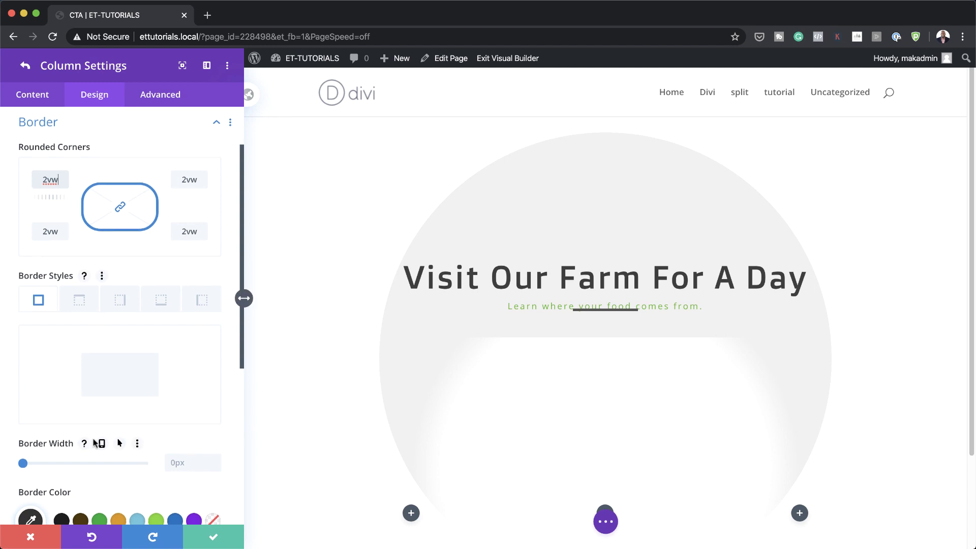
Step: Give the first column the soft box shadow preset that is offset to the lower right
scroll(93, 438, down, 3)
scroll(92, 443, down, 3)
click(87, 449)
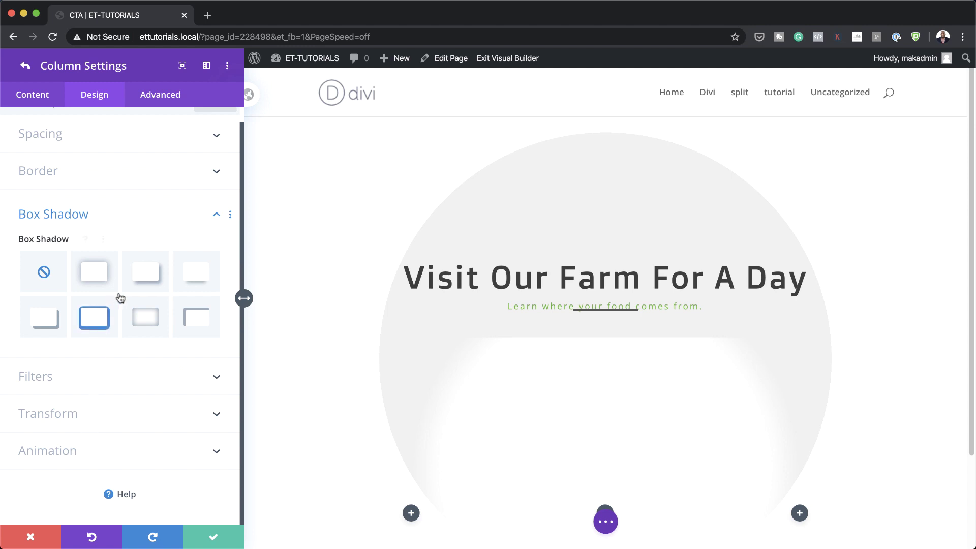
click(155, 276)
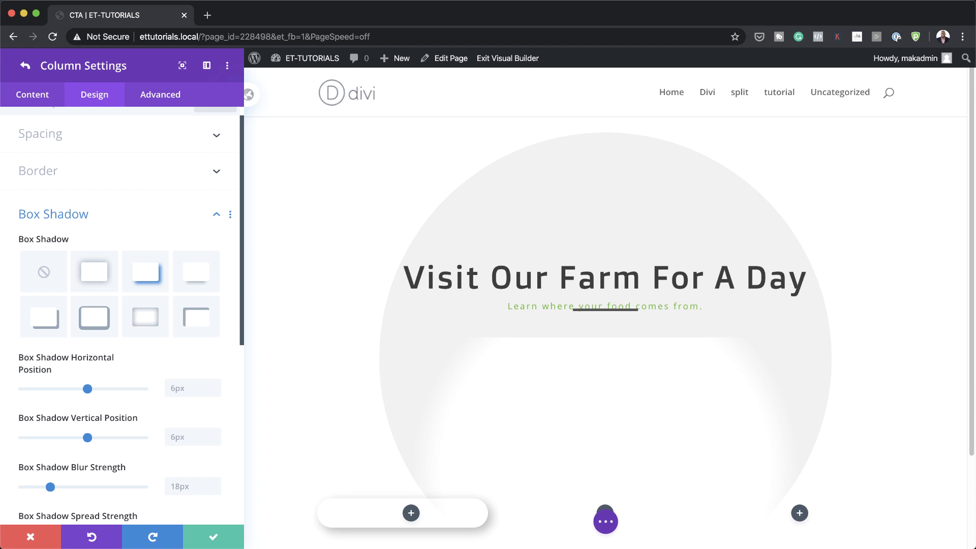
Step: Set the column's box shadow vertical position to -10px and its blur strength to 50px
scroll(127, 432, down, 1)
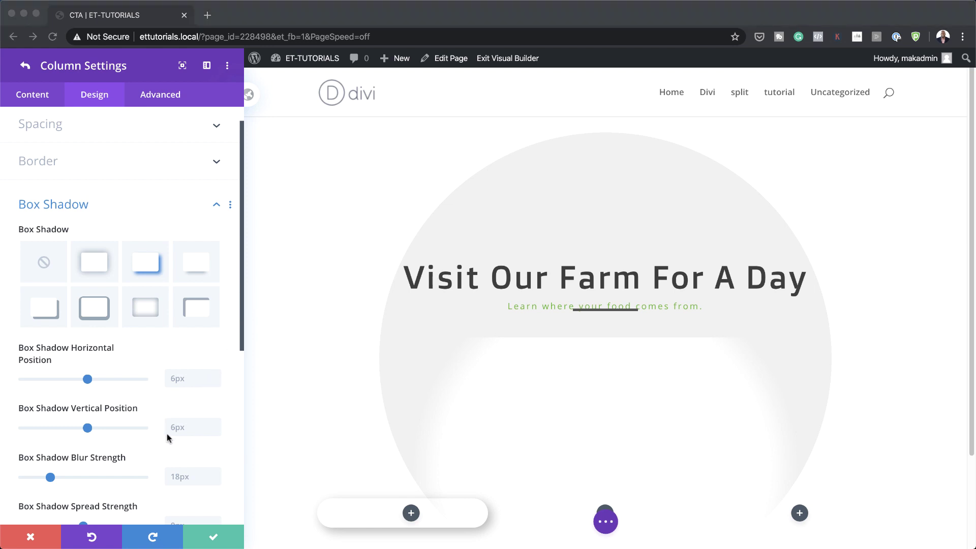
double_click(185, 429)
text(-10px)
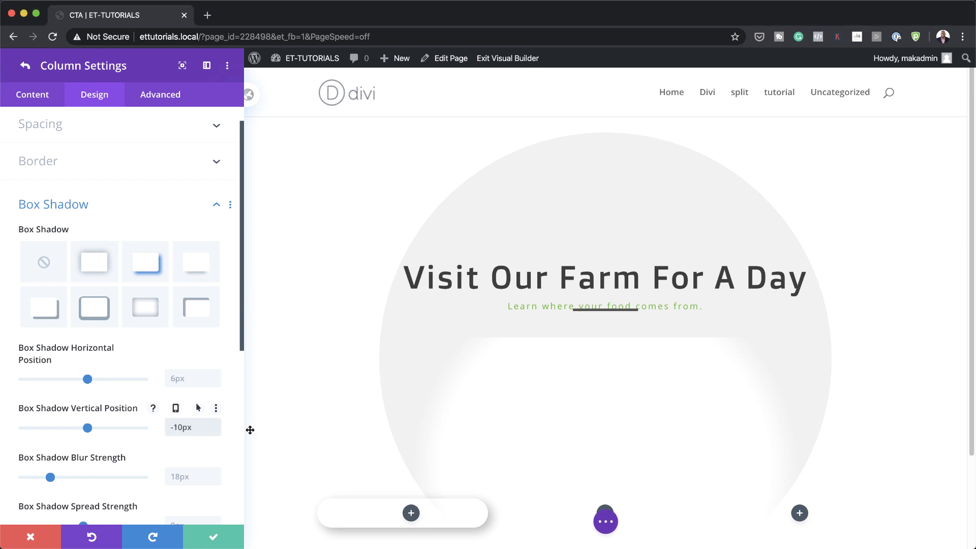
key(Return)
double_click(190, 476)
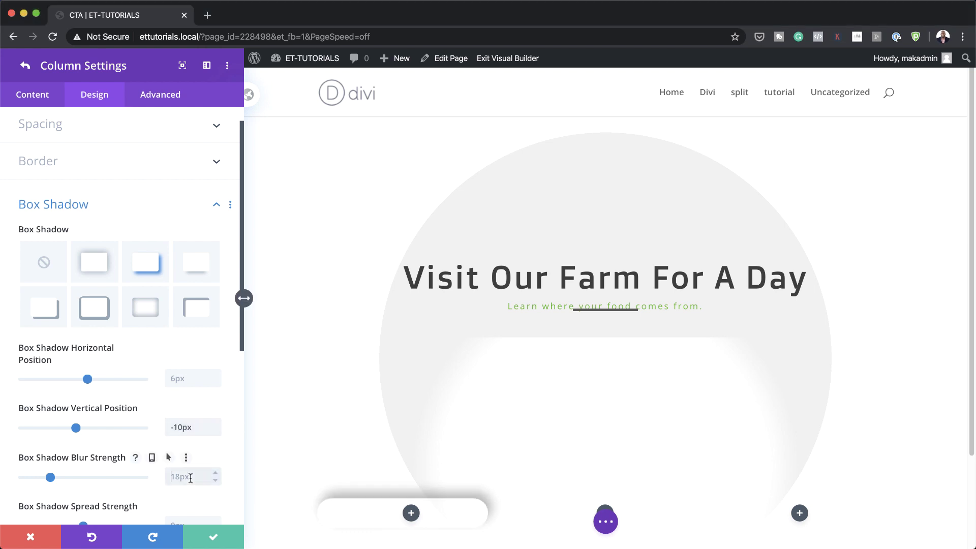
text(50)
key(Return)
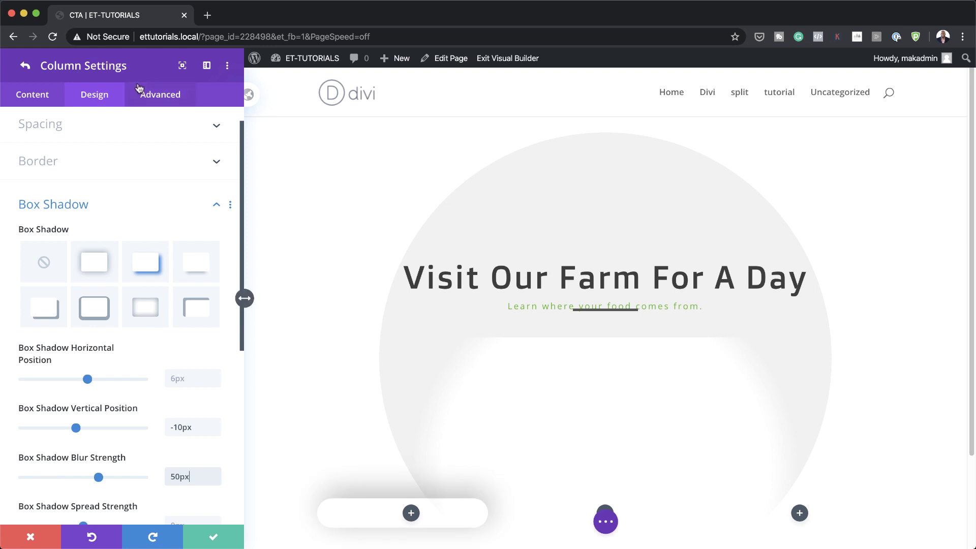
Step: Set the first column's horizontal and vertical overflow to Visible
click(166, 102)
click(106, 227)
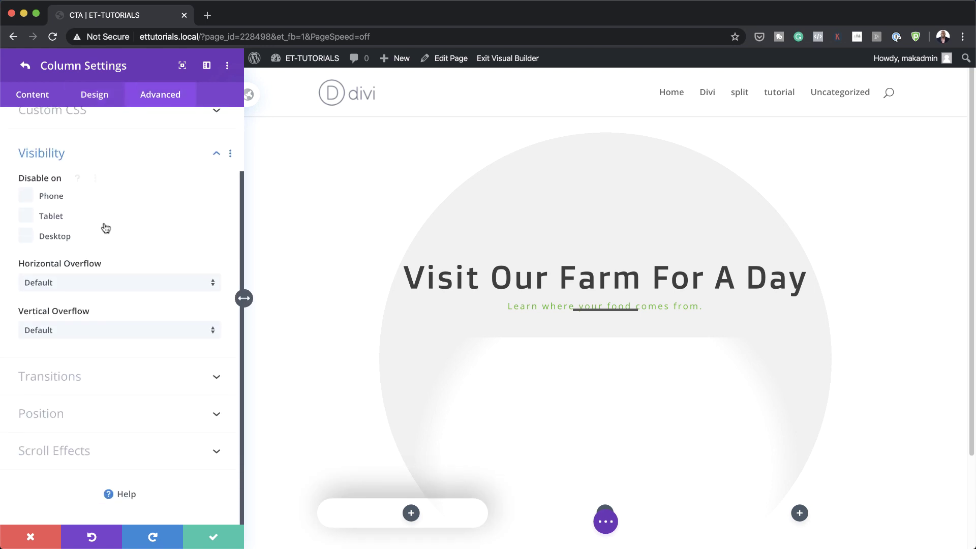
click(117, 285)
click(116, 313)
click(124, 333)
click(124, 361)
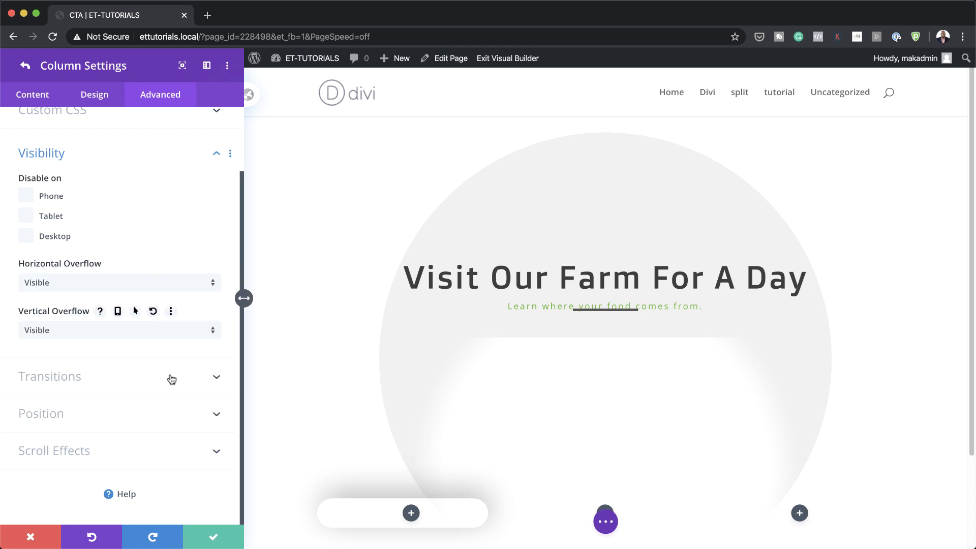
Step: Add a background gradient to the row's second column and paste the copied green hex code as its first colour
click(26, 67)
click(29, 235)
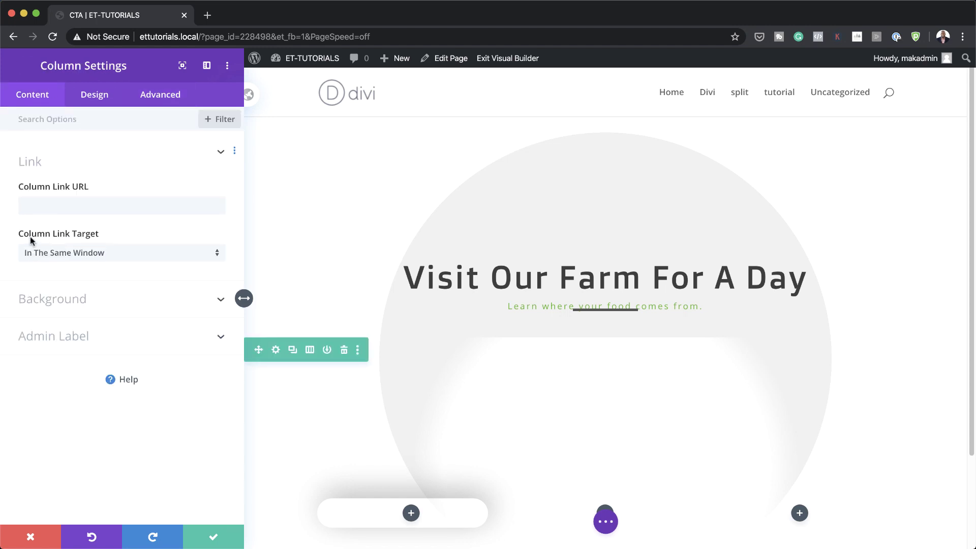
click(56, 287)
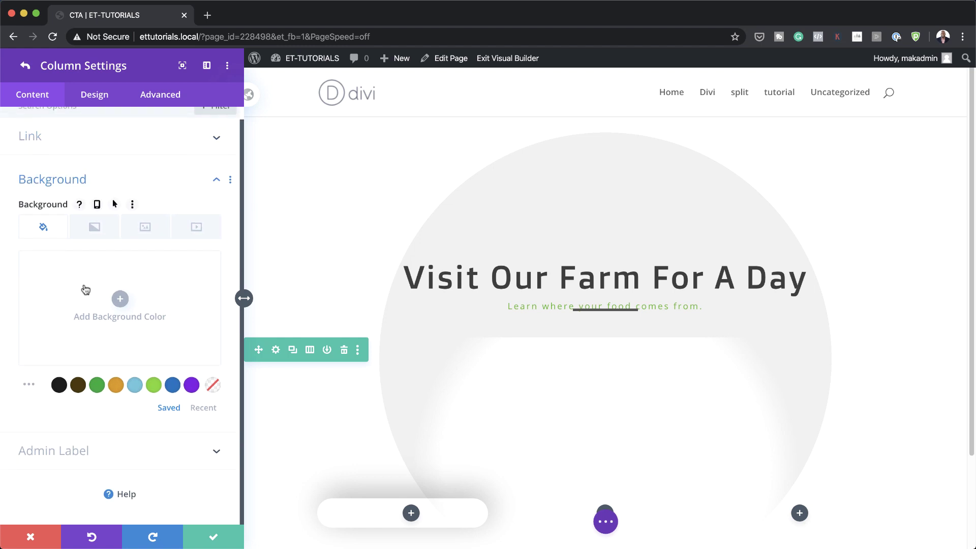
click(120, 298)
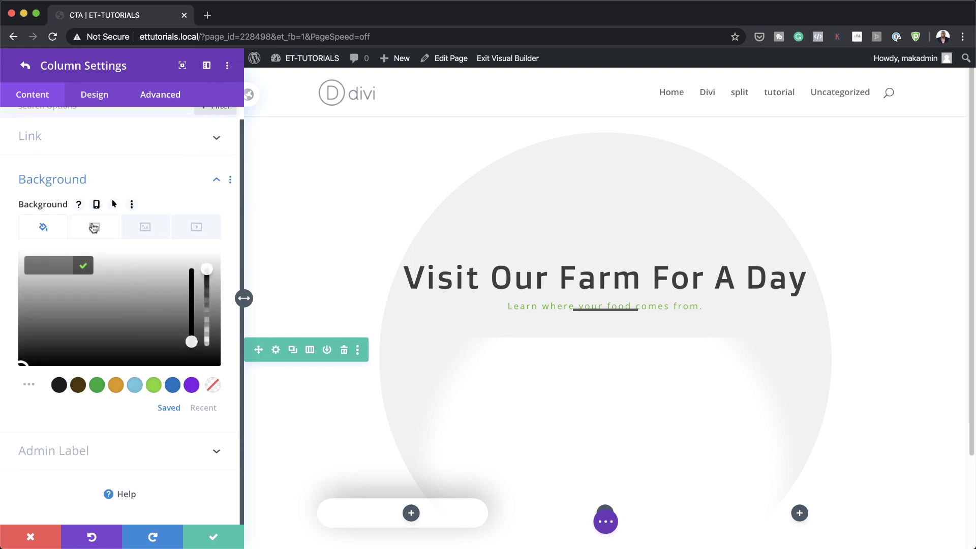
click(95, 227)
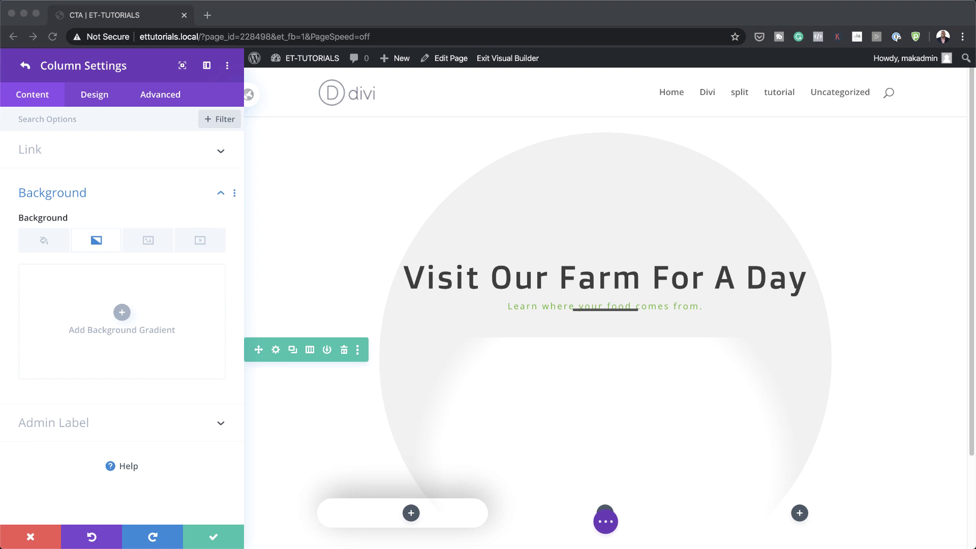
click(121, 312)
click(28, 401)
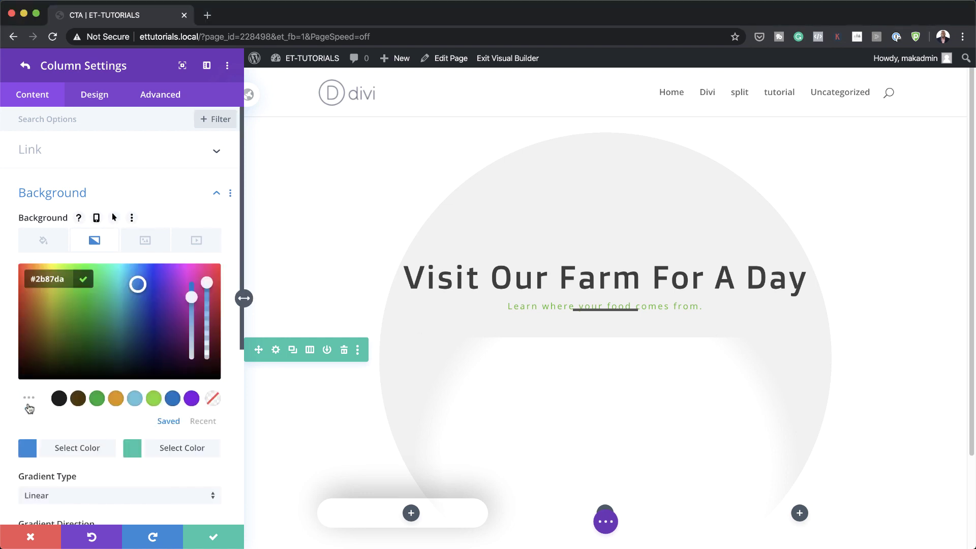
drag(37, 276, 62, 277)
key(ctrl+v)
Step: Set the second colour of the second column's gradient to #c6f727
click(137, 450)
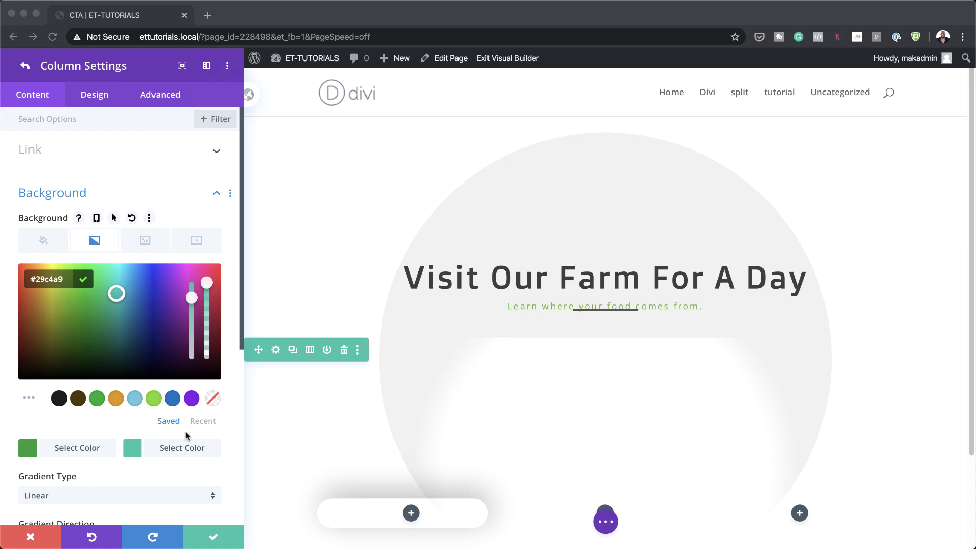
click(132, 452)
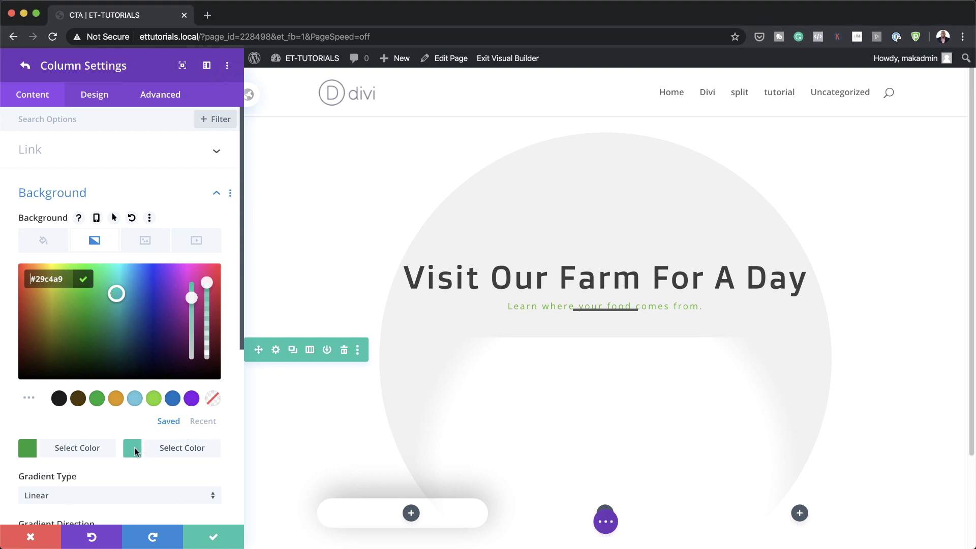
click(132, 451)
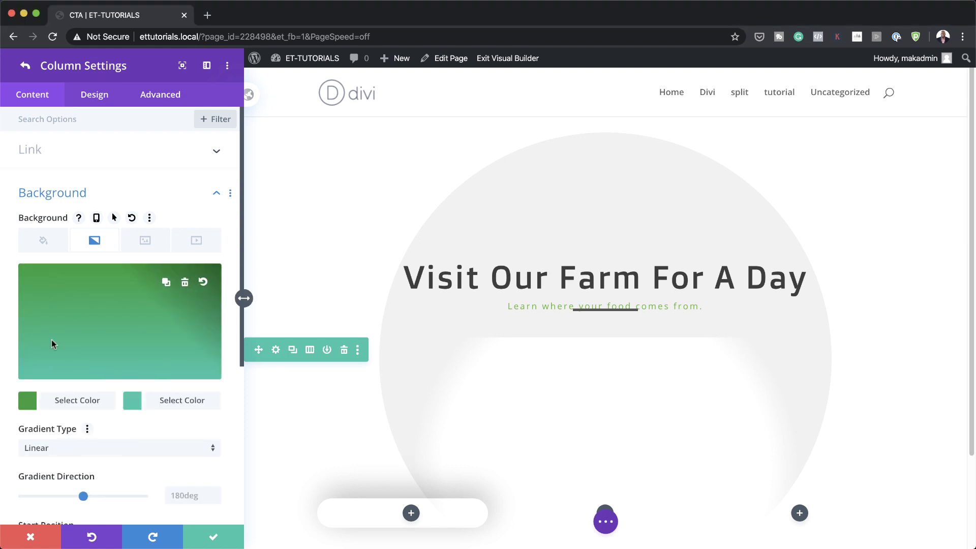
click(132, 447)
double_click(36, 279)
text(c6f727)
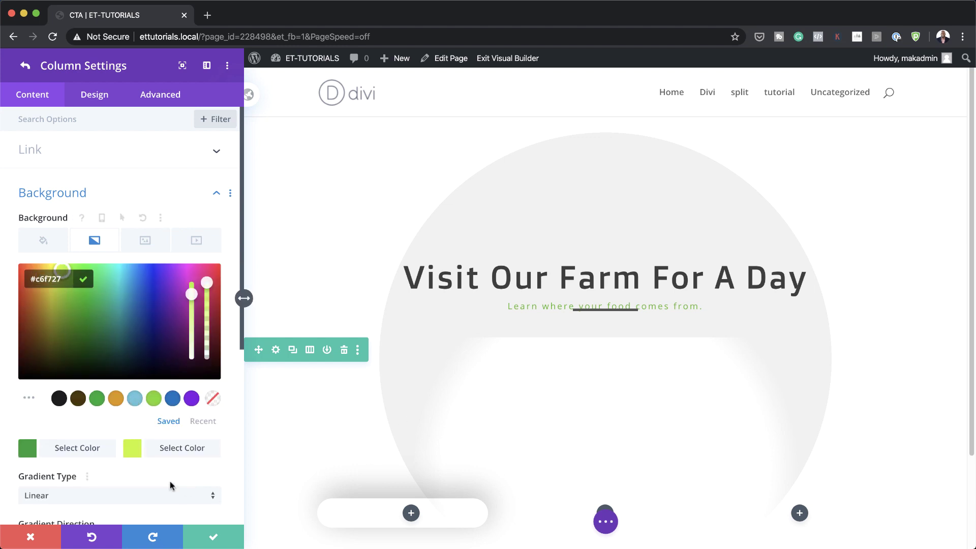
Step: Set the second column's gradient direction to 38deg and its start position to 23%
scroll(170, 480, down, 3)
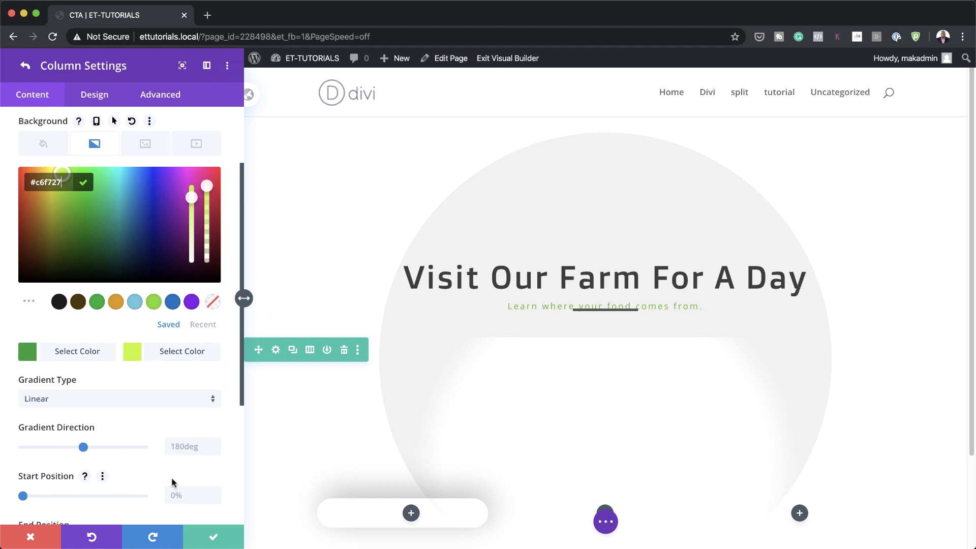
click(181, 446)
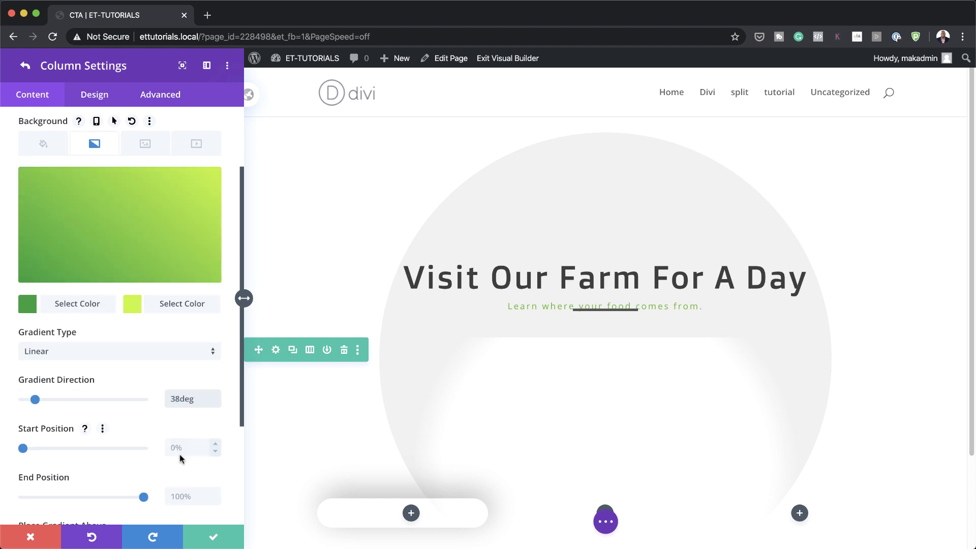
click(192, 447)
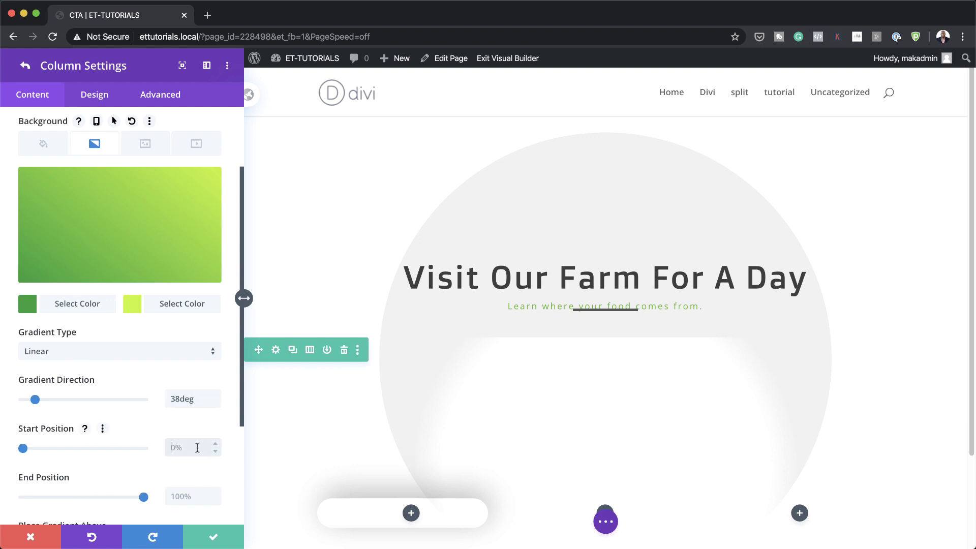
text(23%)
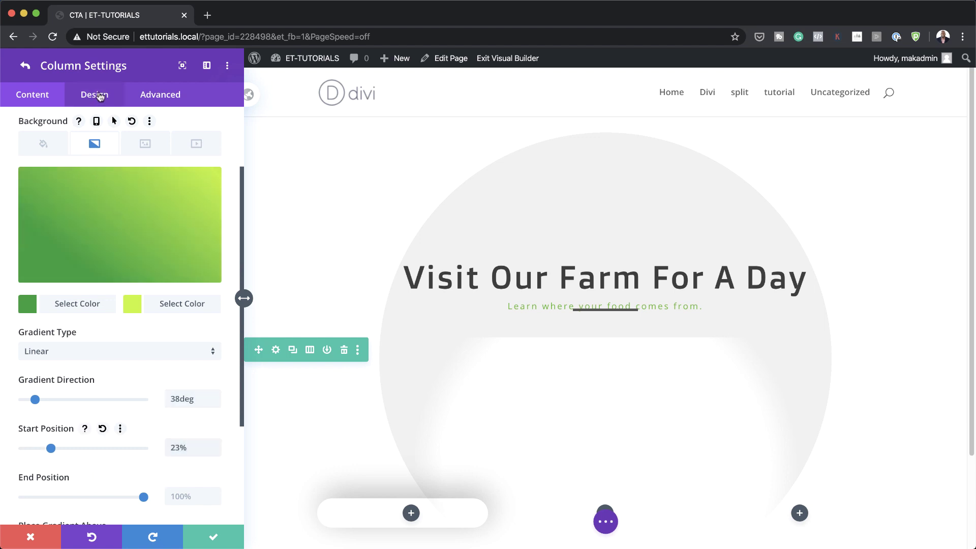
Step: Round all four corners of the second column's border by 2vw
click(100, 96)
click(60, 189)
click(43, 181)
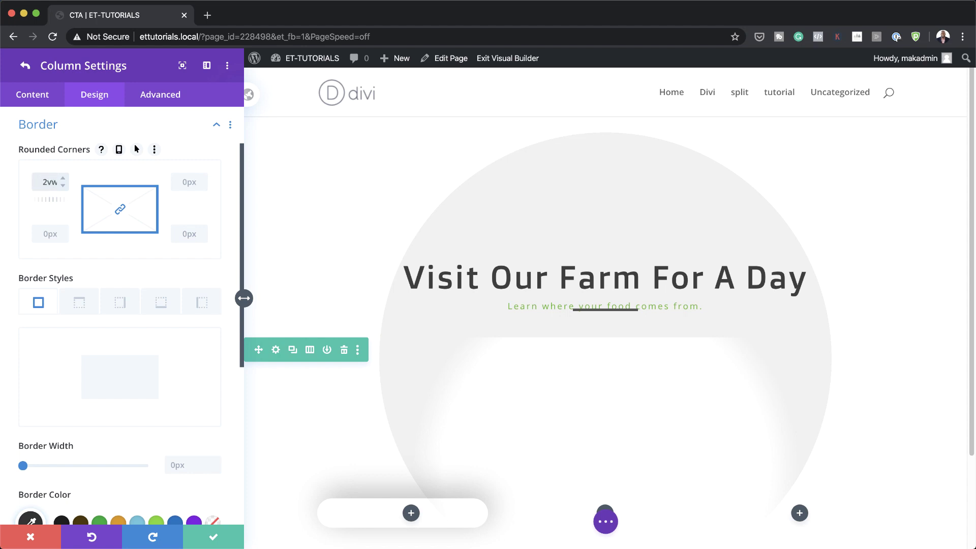
Step: Give the second column the soft lower-right box shadow preset with a vertical position of -10px and a blur strength of 50px
scroll(71, 340, down, 5)
click(71, 340)
click(147, 276)
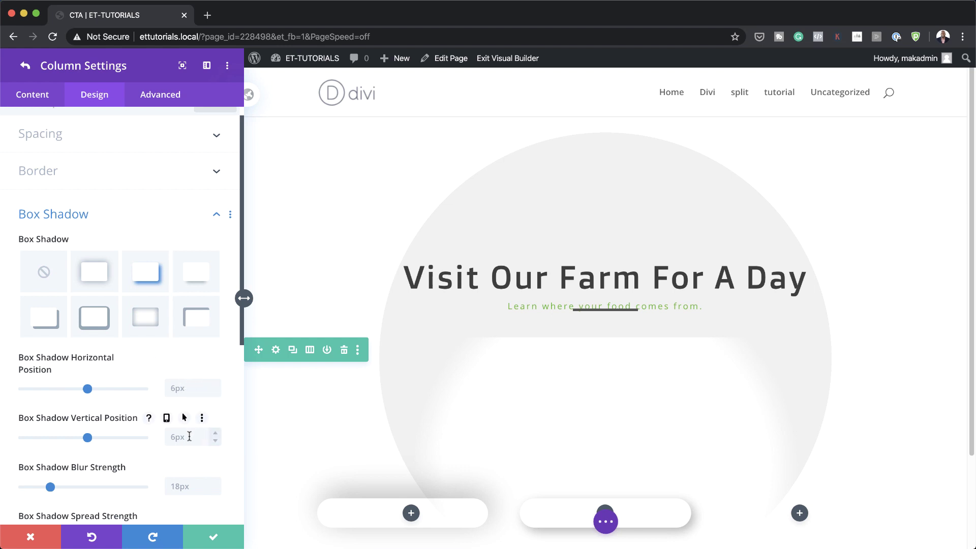
text(-10)
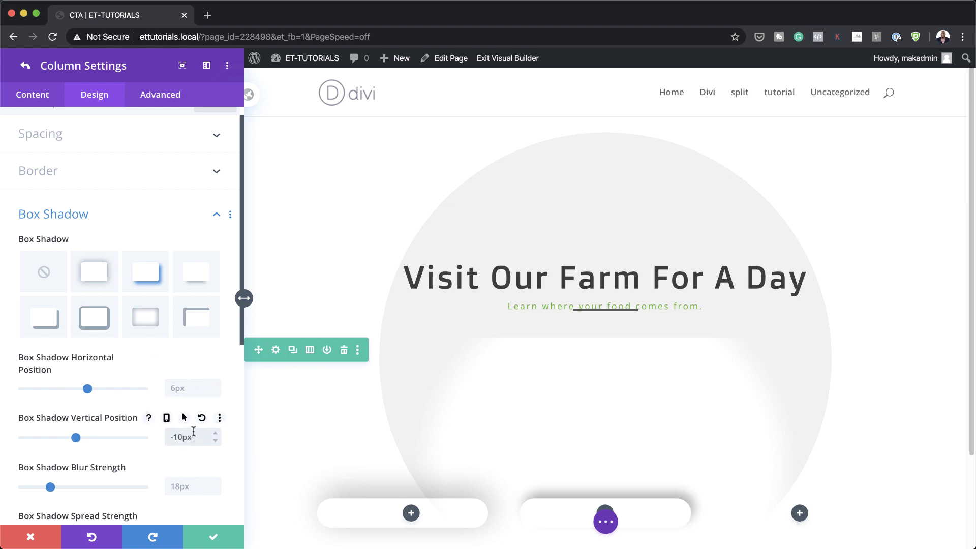
click(200, 484)
text(50)
Step: Move the second column up with a vertical transform translate of -8vw
scroll(211, 366, down, 5)
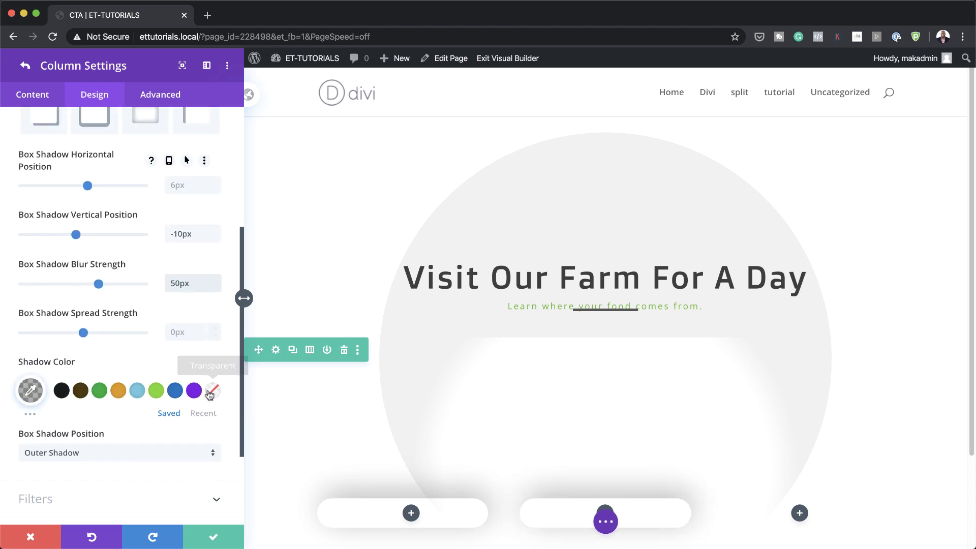
scroll(210, 386, down, 2)
scroll(210, 392, down, 3)
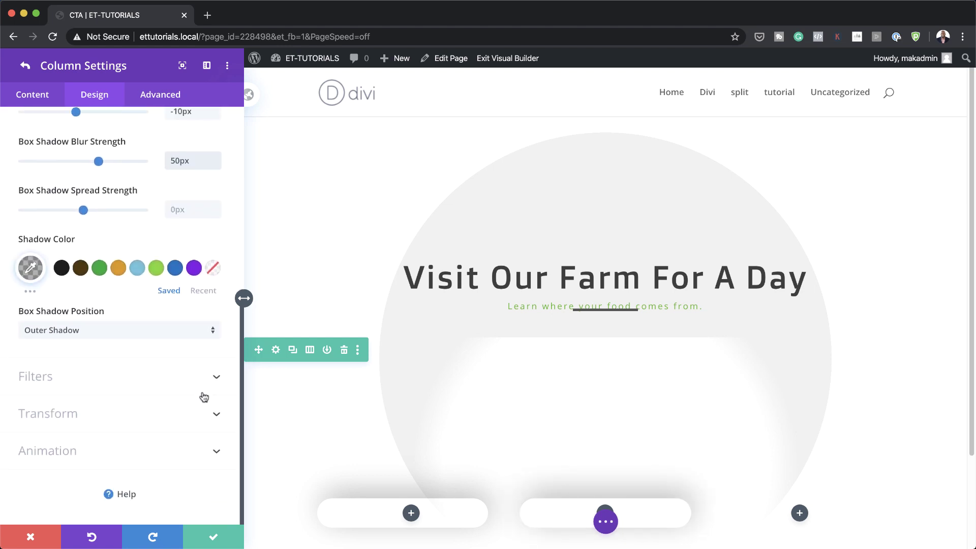
click(72, 416)
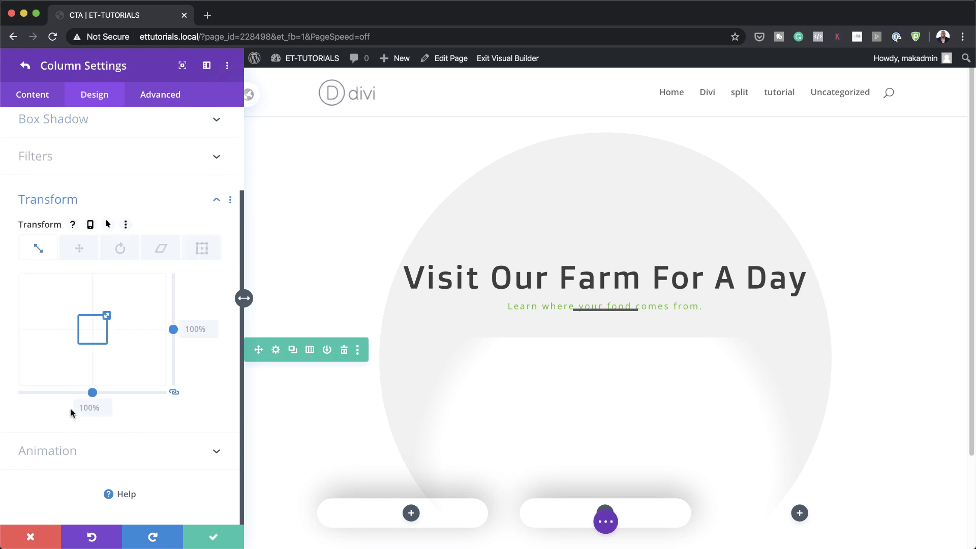
click(83, 250)
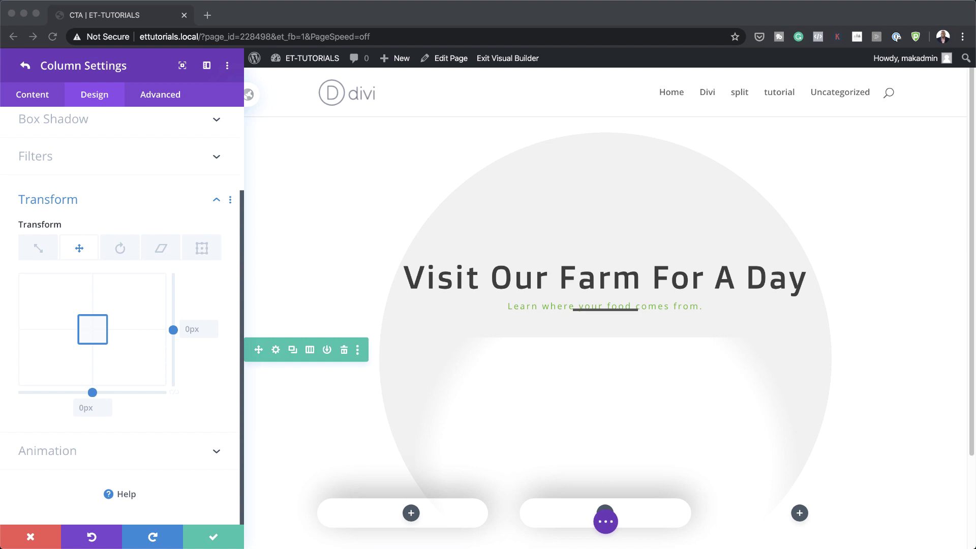
click(191, 329)
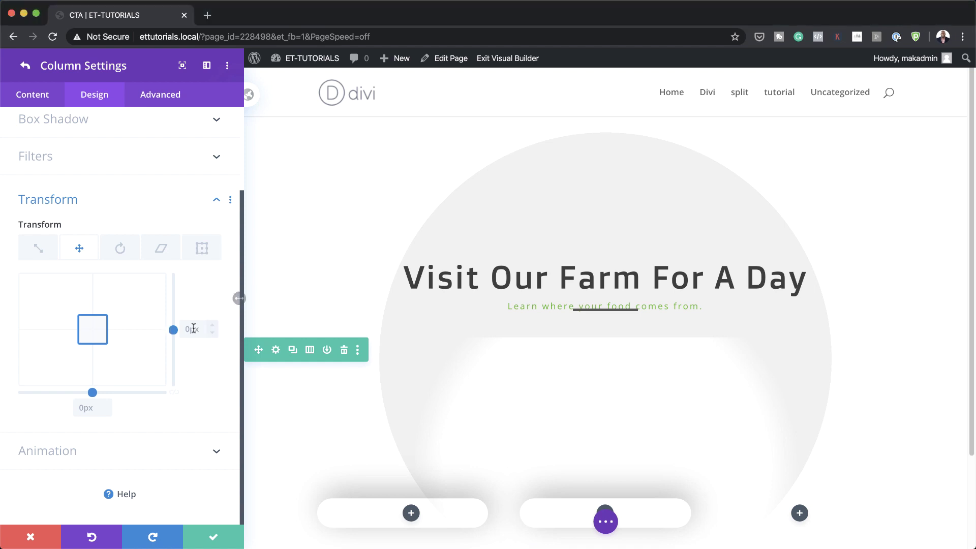
text(-4vw)
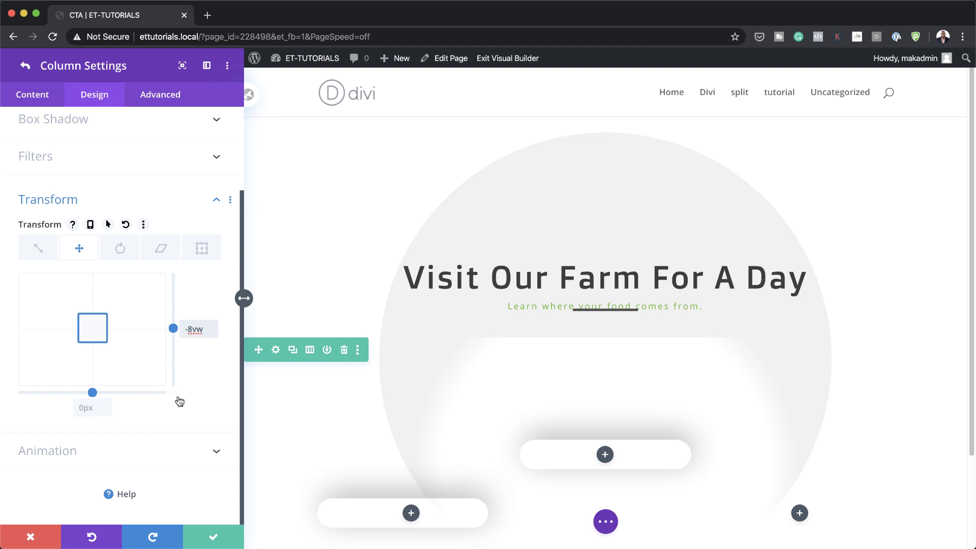
Step: Set the second column's horizontal and vertical overflow to Visible and save its settings
click(175, 100)
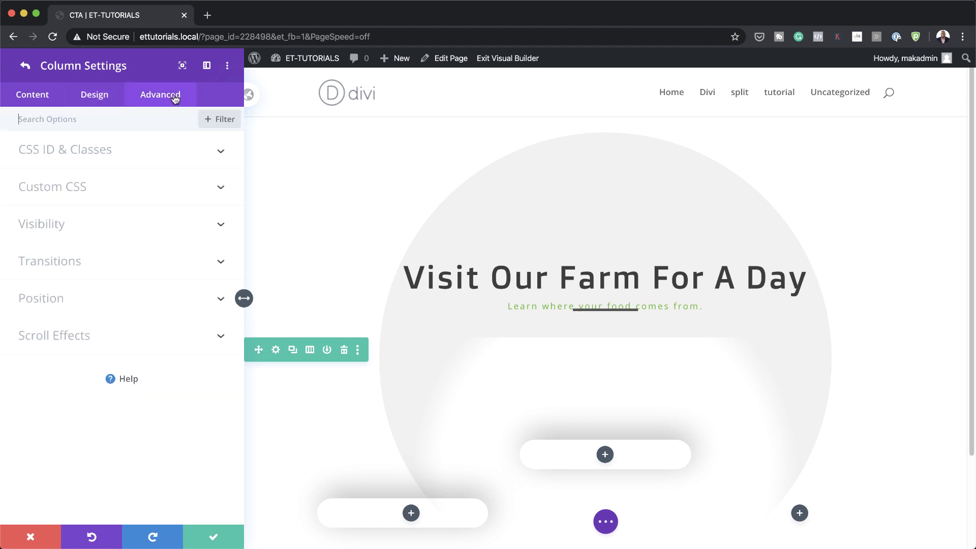
click(74, 224)
click(101, 285)
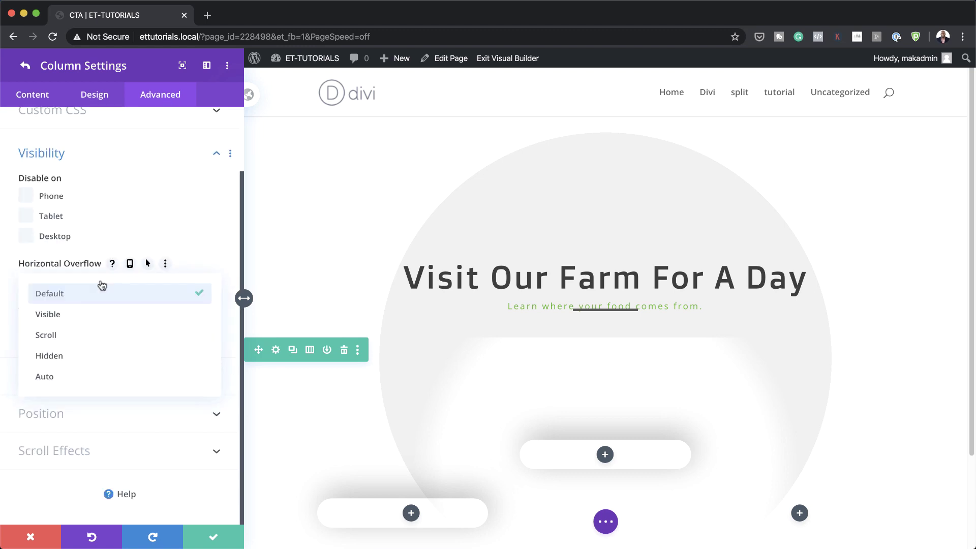
click(109, 315)
click(109, 331)
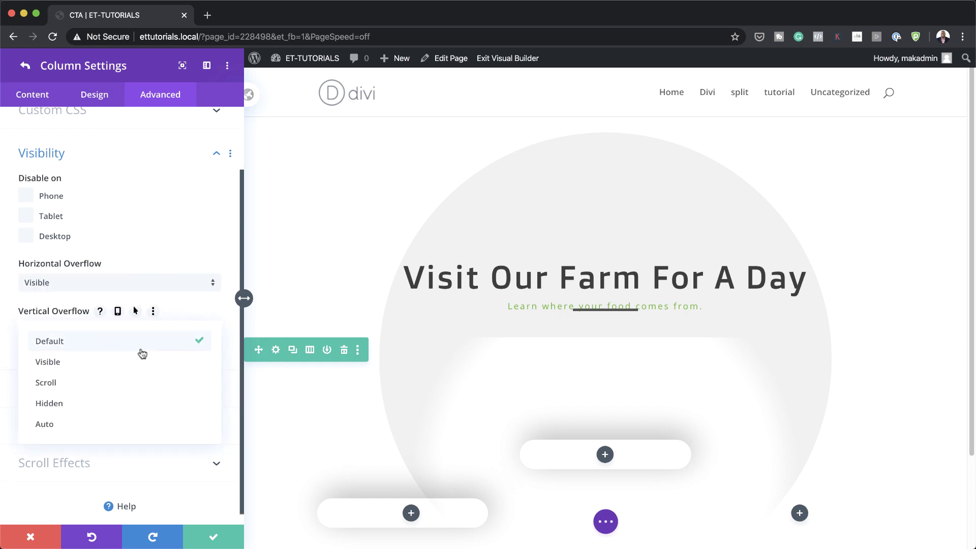
click(167, 366)
click(213, 537)
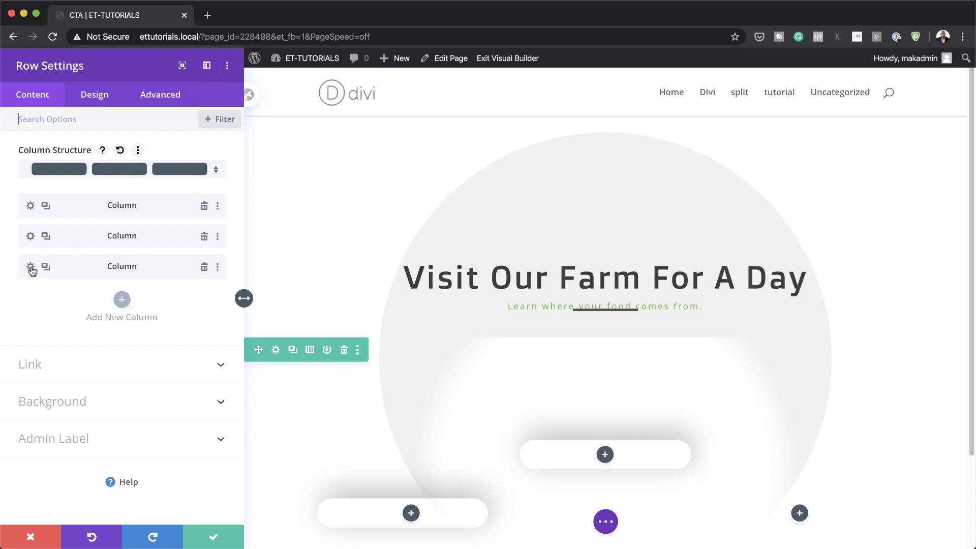
Step: Add a background gradient to the row's third column with #f0562c as its first colour
click(31, 267)
click(95, 286)
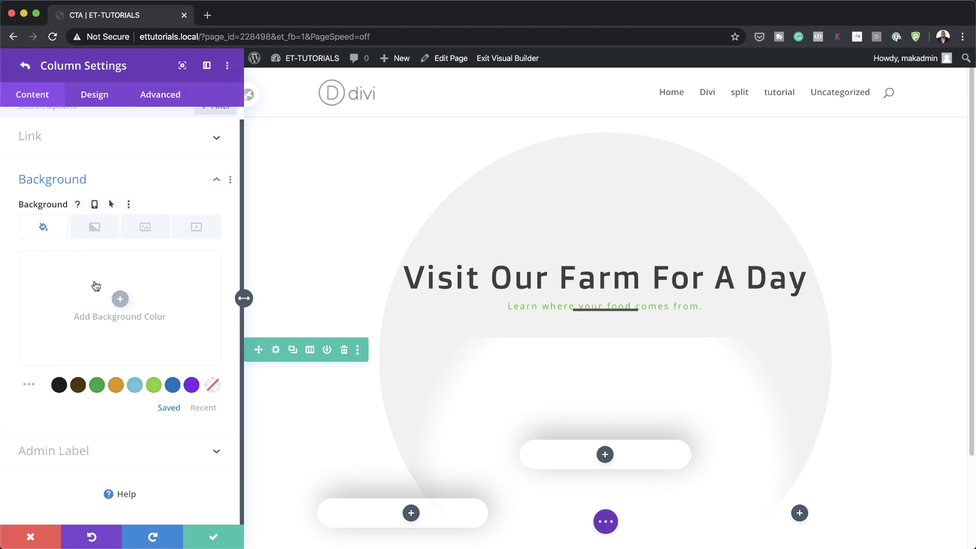
click(99, 232)
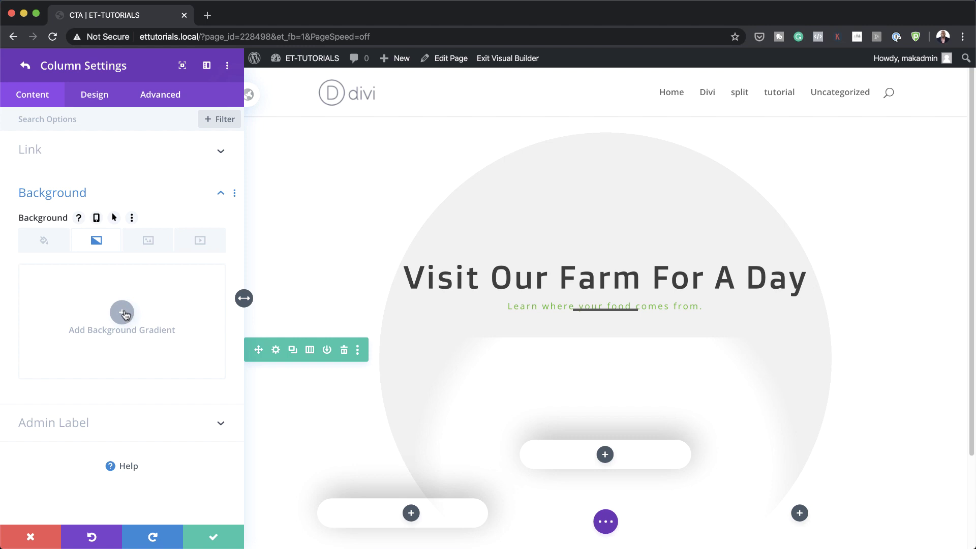
click(122, 312)
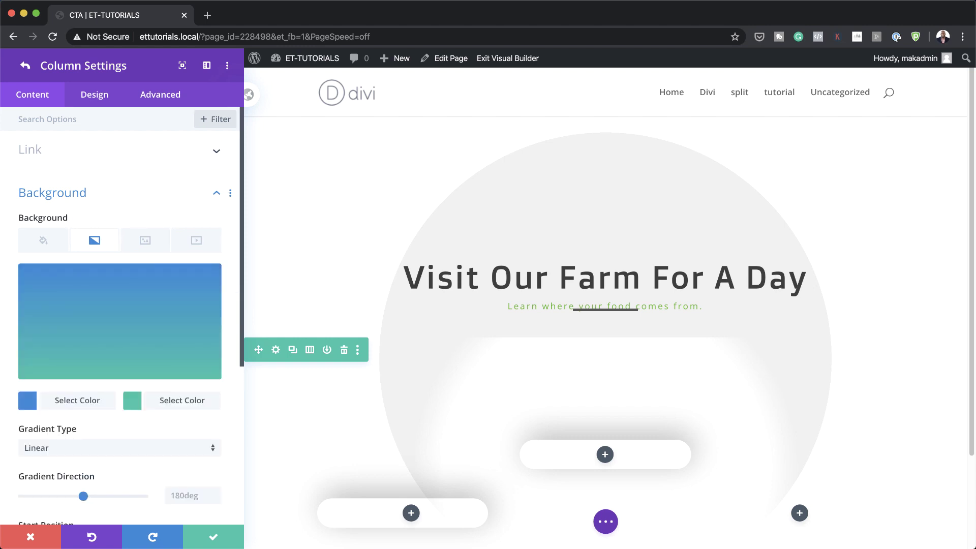
click(28, 401)
text(f0562c)
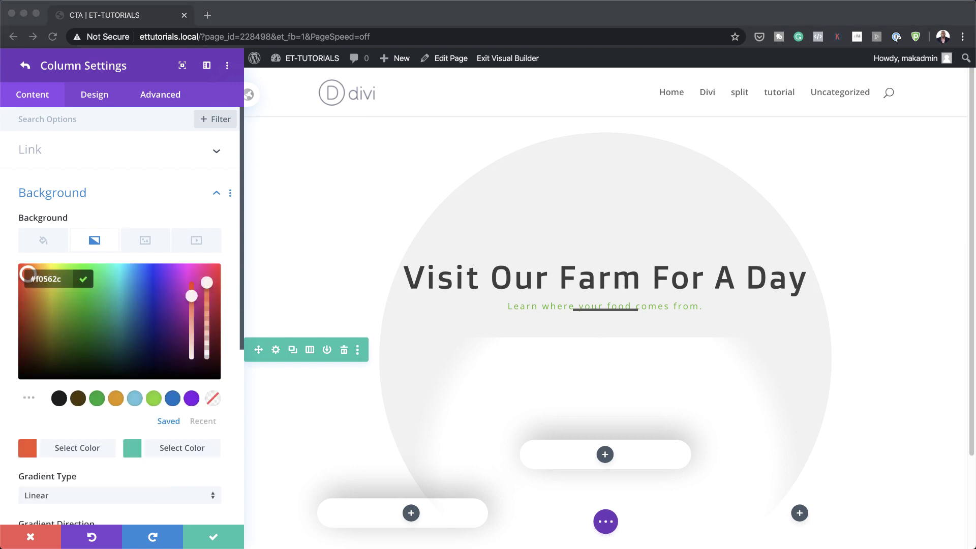
Step: Set the second colour of the third column's gradient to #f1a526
click(132, 448)
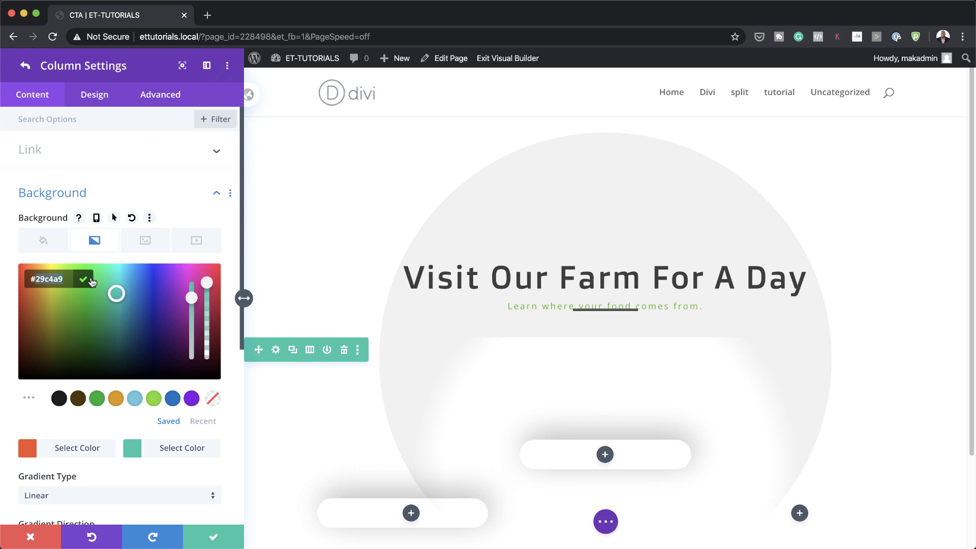
text(f1a526)
scroll(148, 383, down, 5)
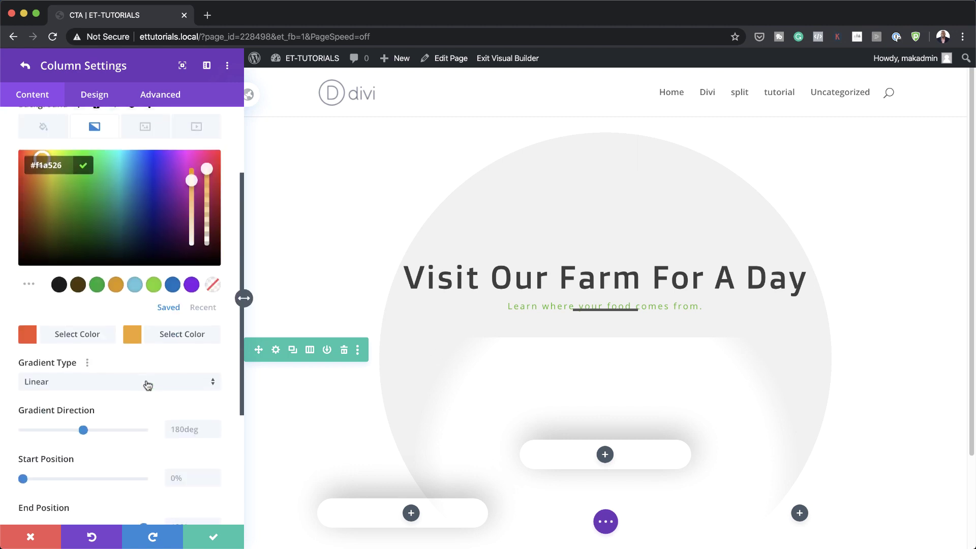
scroll(182, 382, down, 2)
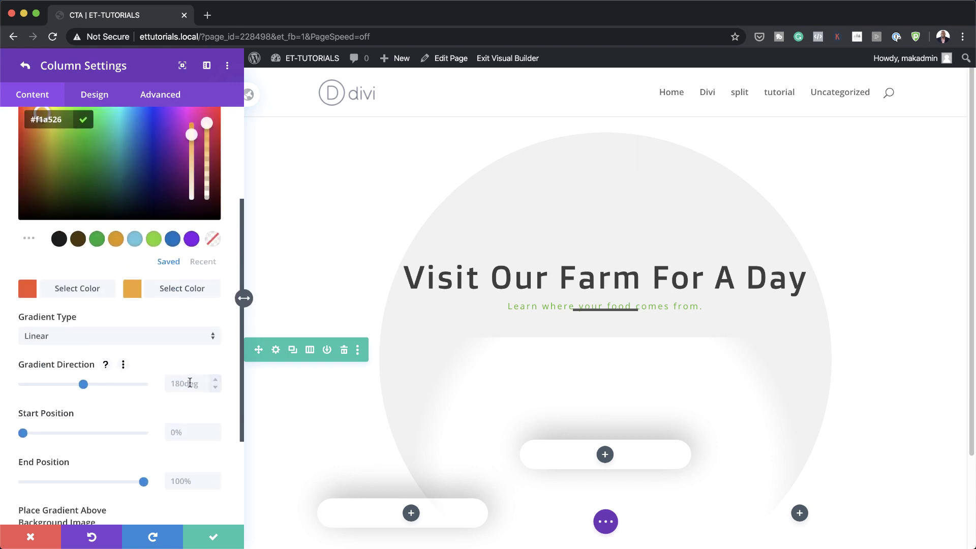
Step: Set the third column's gradient direction to 38deg and its start position to 25%
click(189, 383)
text(38deg)
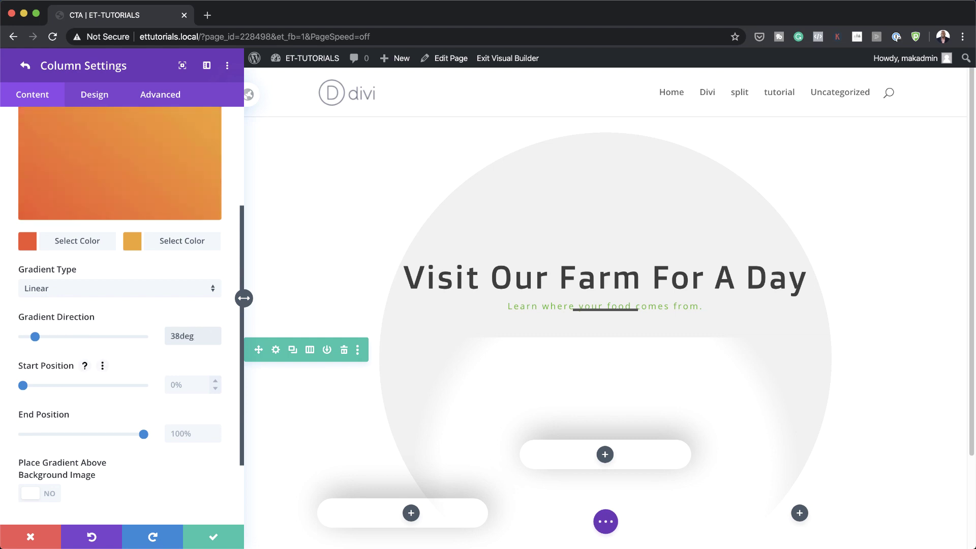
click(174, 382)
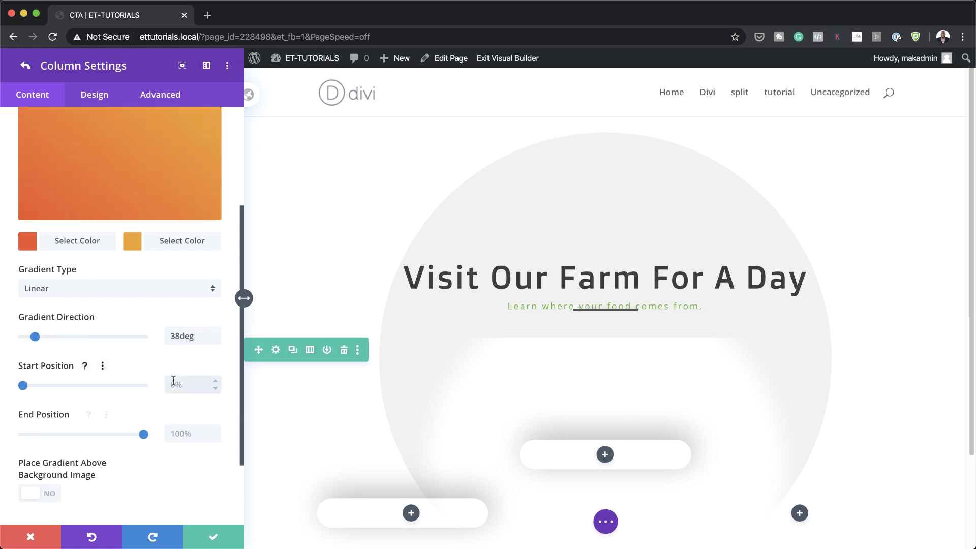
text(25)
Step: Round all four corners of the third column to 2vw
click(94, 95)
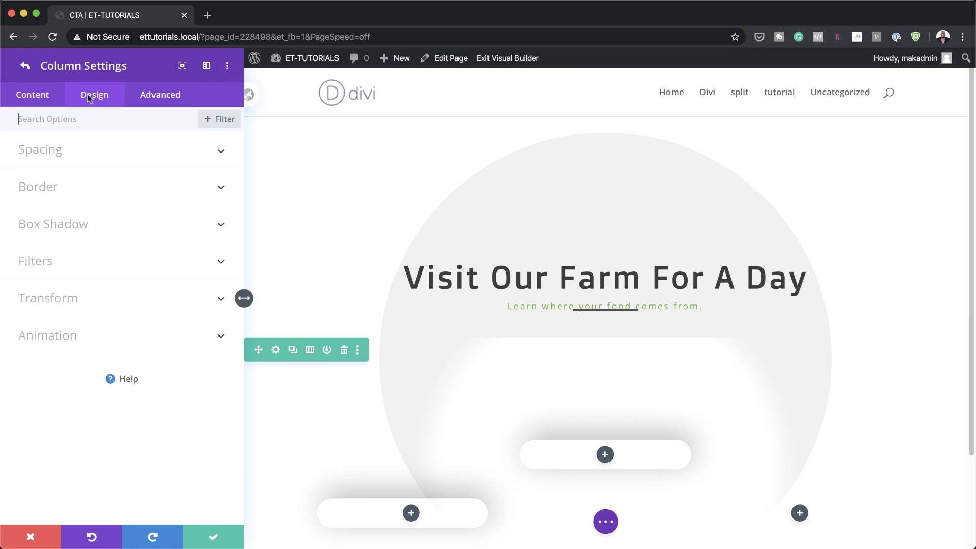
click(89, 188)
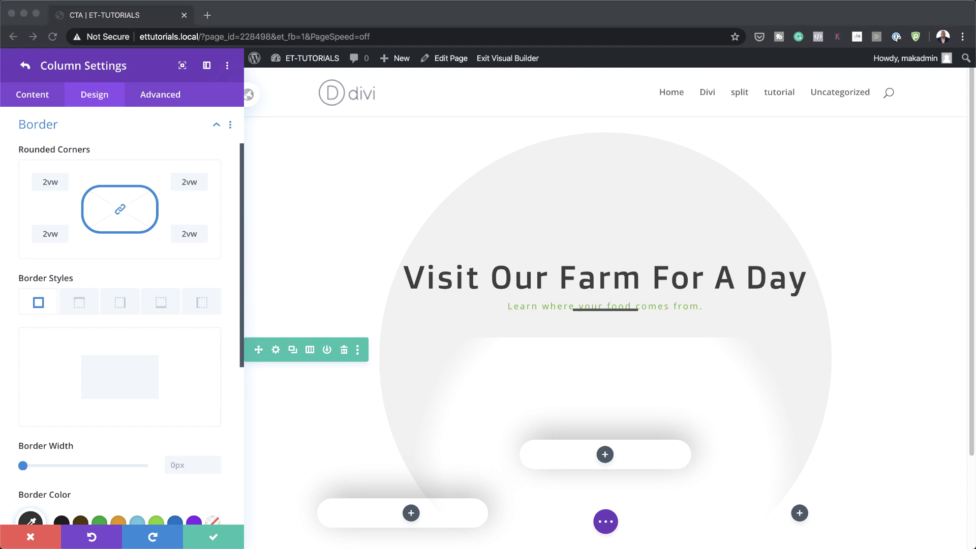
scroll(83, 342, down, 6)
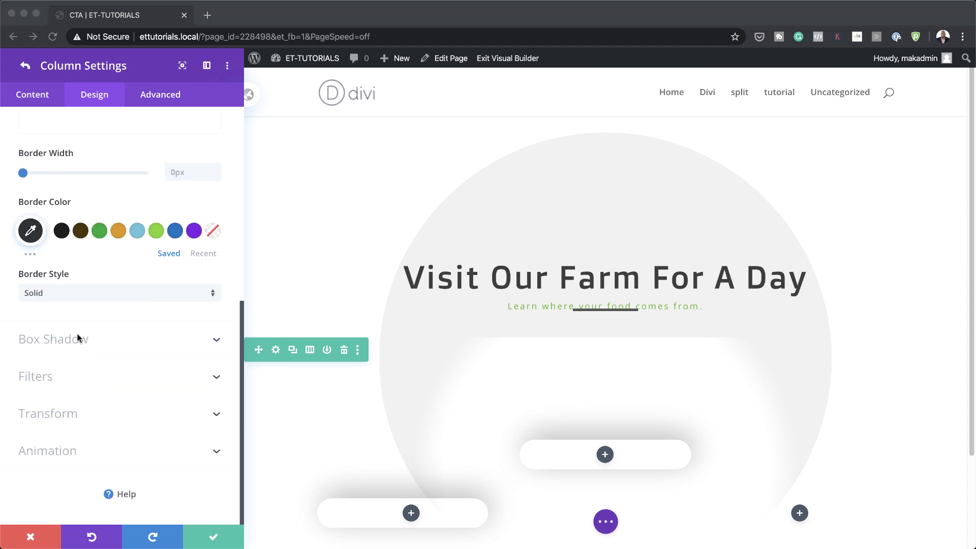
Step: Add the soft lower-right box shadow to the third column, with a vertical position of -10px and a blur strength of 50px
click(76, 342)
scroll(142, 359, down, 3)
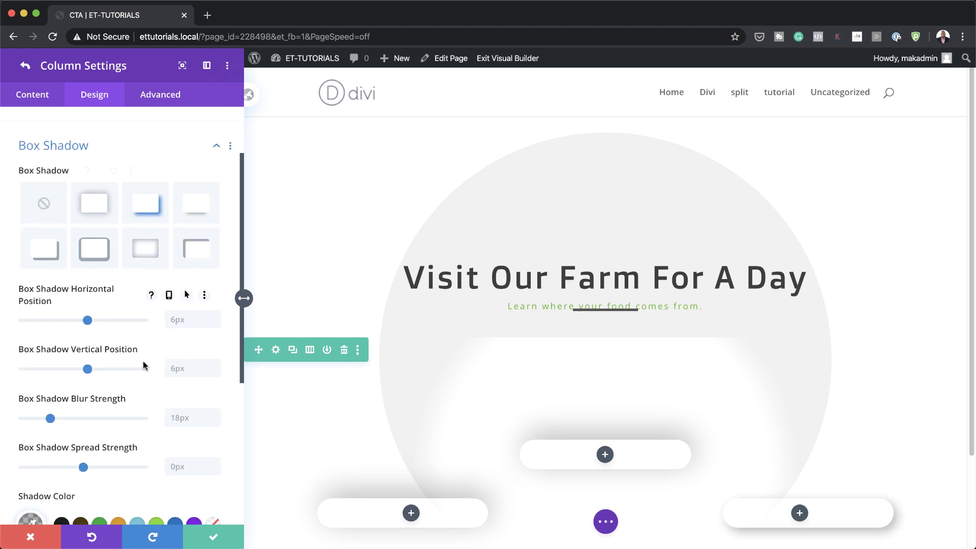
double_click(188, 366)
text(-10)
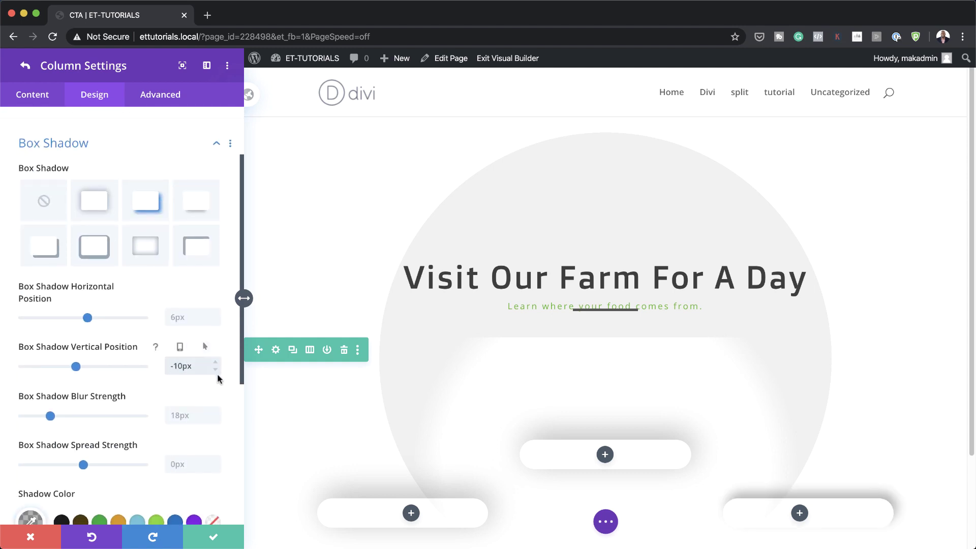
click(194, 413)
text(50)
Step: Set the third column's horizontal and vertical overflow to Visible, then save the column and row settings
click(172, 96)
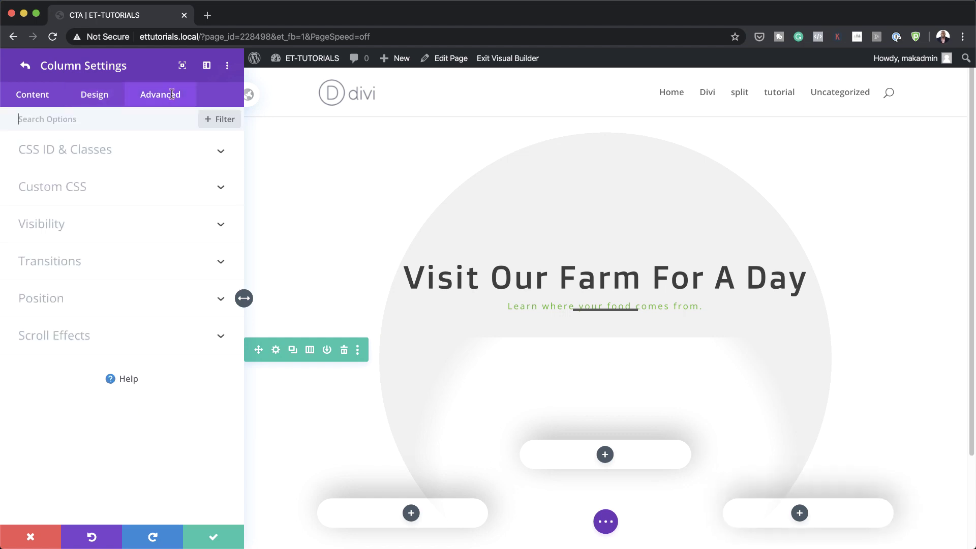
click(49, 222)
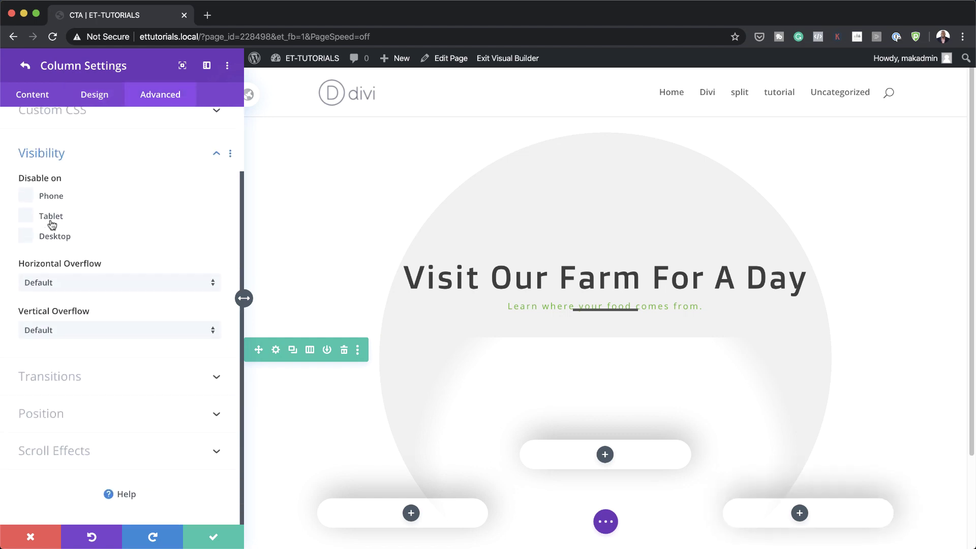
click(98, 283)
click(109, 318)
click(106, 330)
click(104, 362)
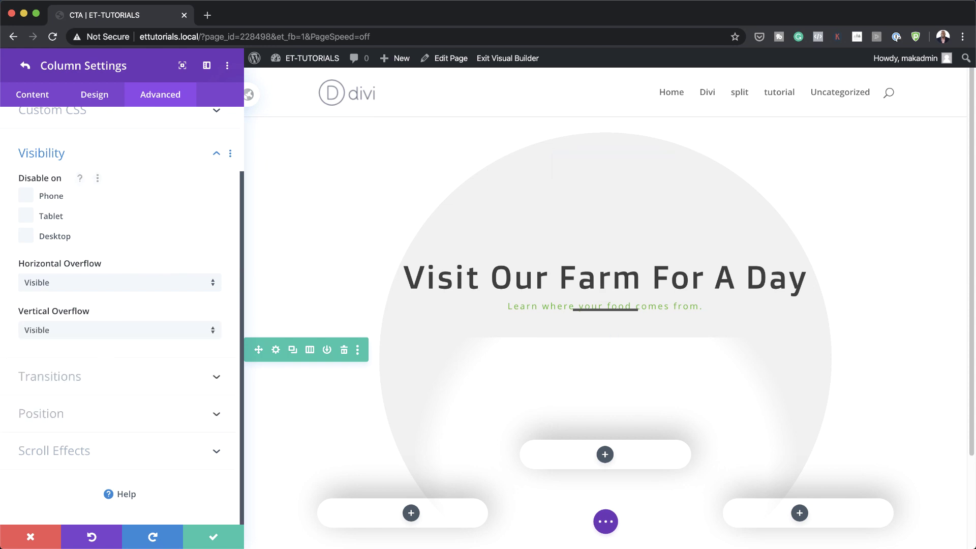
click(209, 535)
click(214, 536)
Step: Insert an Image module in the first column using the farmer-illustration-06 picture from the media library
scroll(222, 467, down, 5)
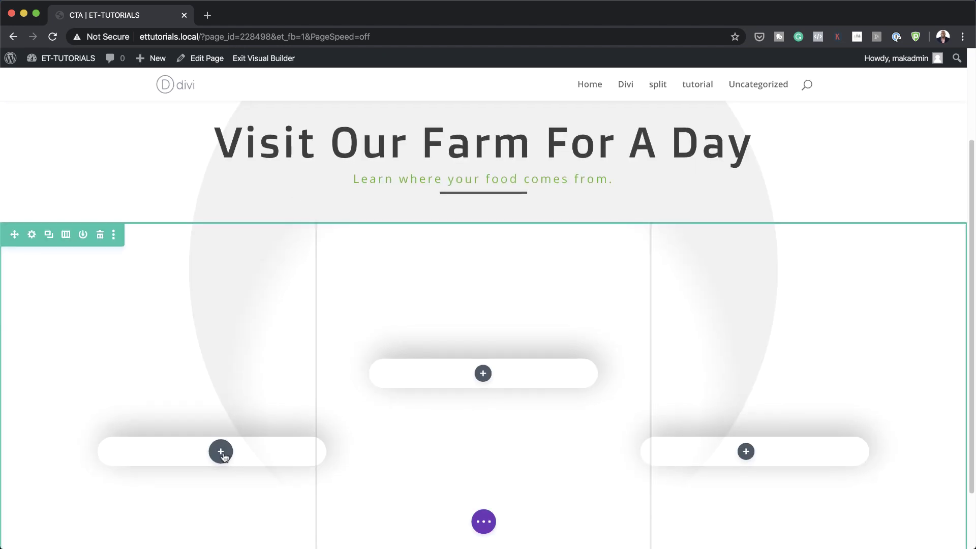
click(220, 452)
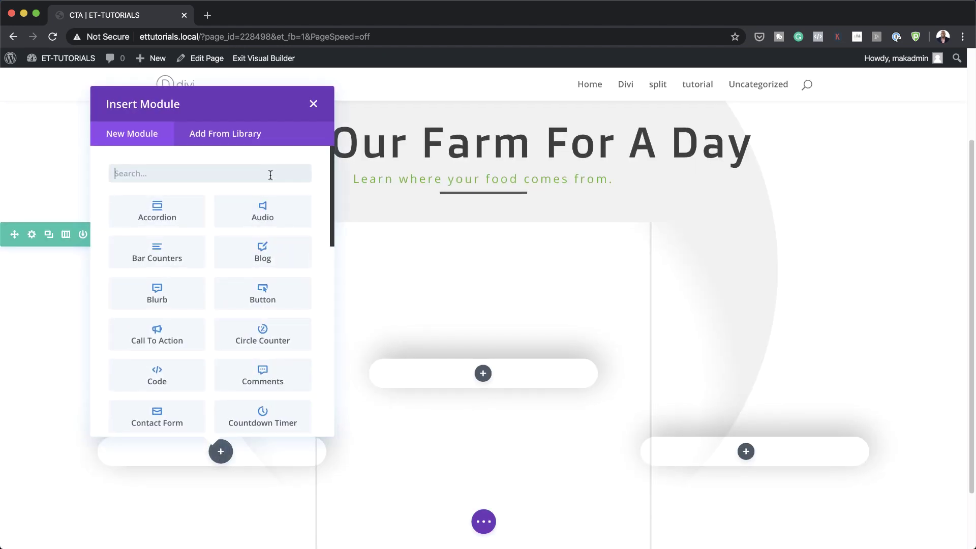
text(image)
click(152, 211)
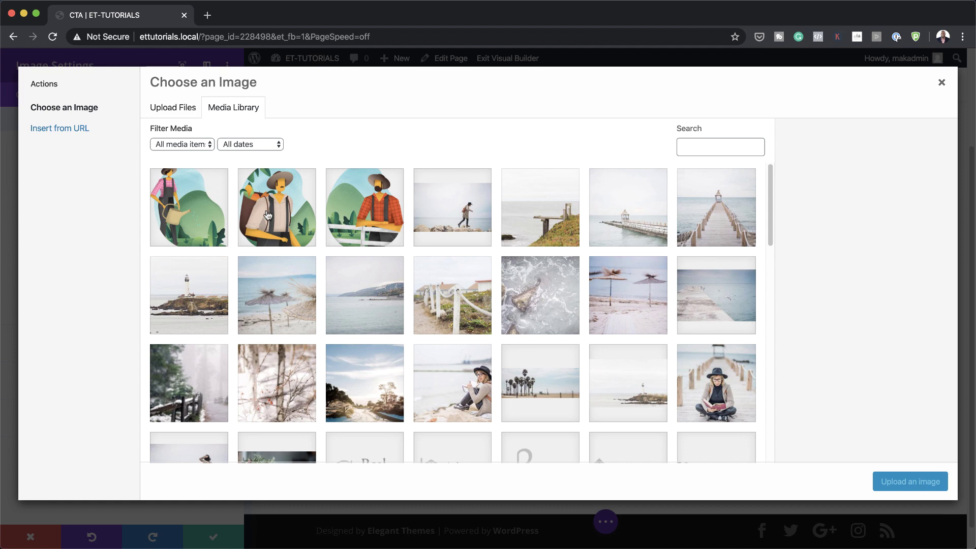
click(389, 220)
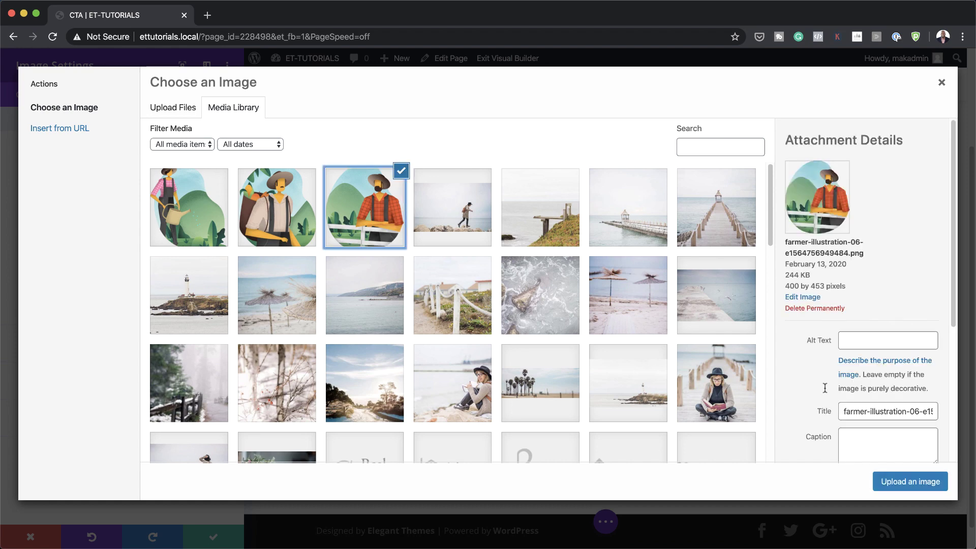
click(897, 482)
Step: Turn on Force Fullwidth for the farmer image in the first column
scroll(568, 333, down, 3)
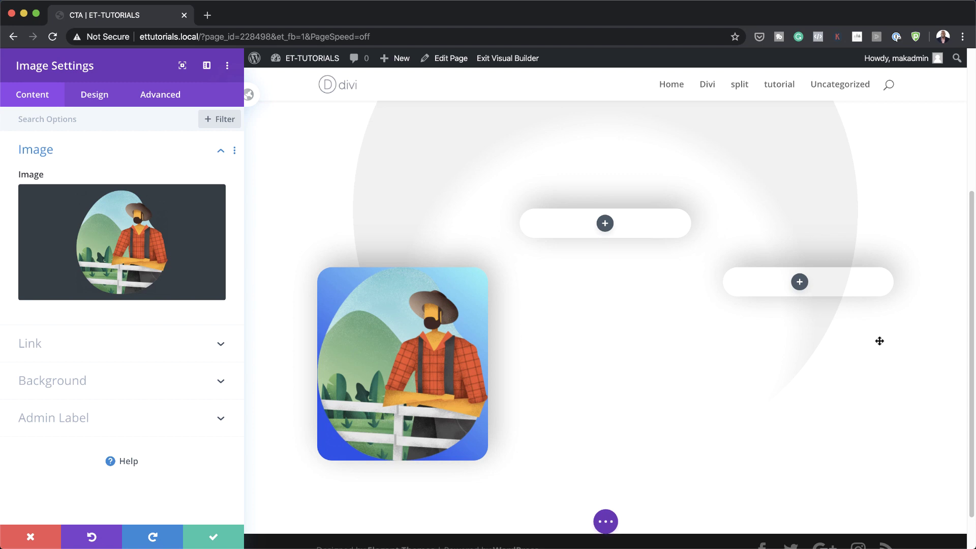
click(99, 95)
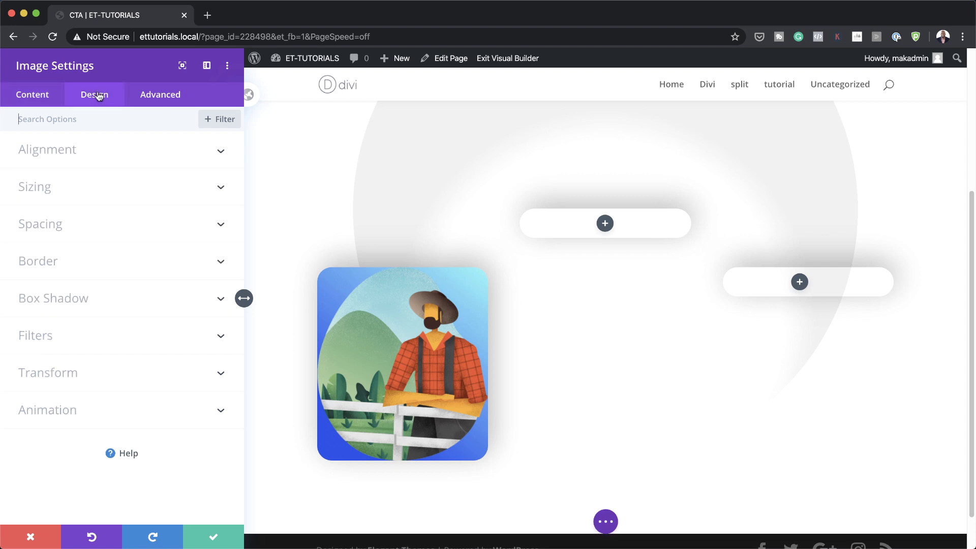
click(52, 186)
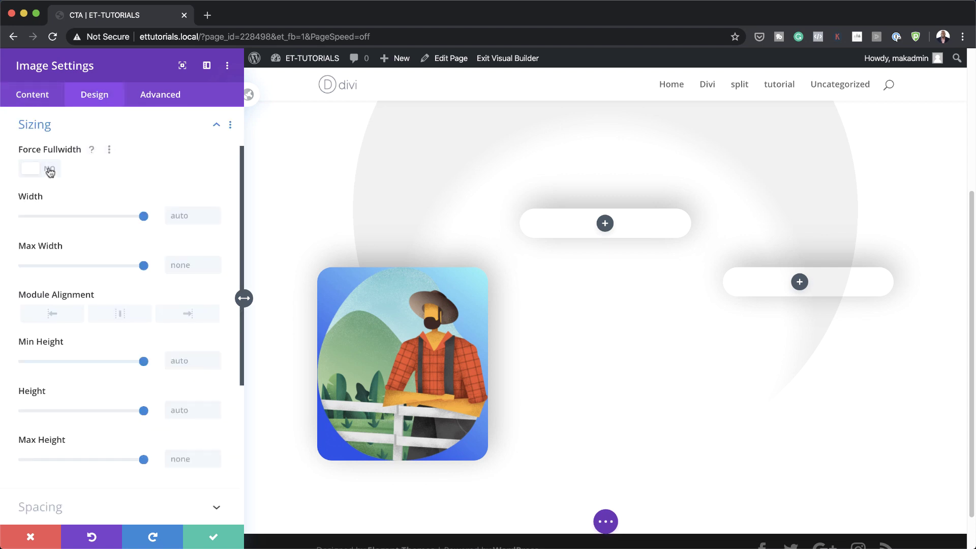
click(51, 171)
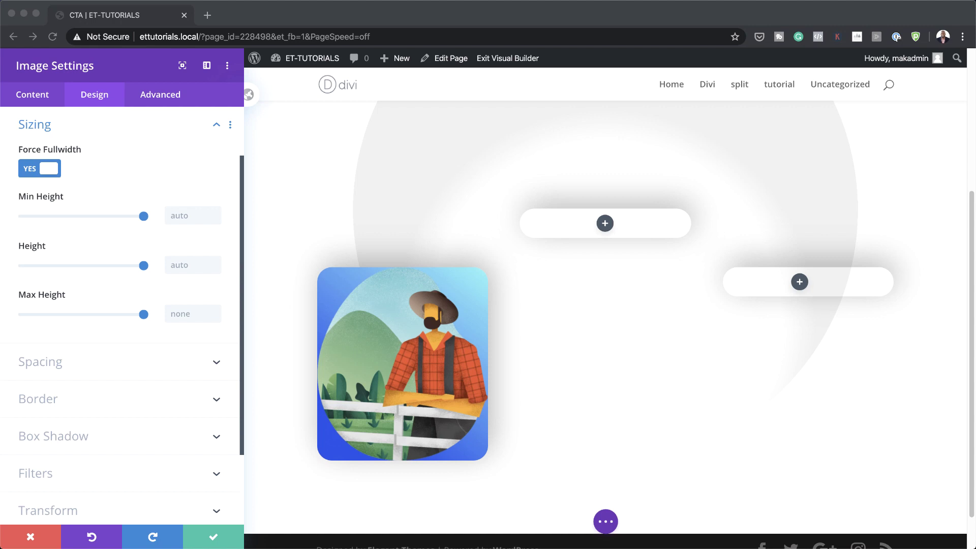
Step: Give the farmer image a top margin of -11vw and linked left and right padding of 5vw
click(51, 363)
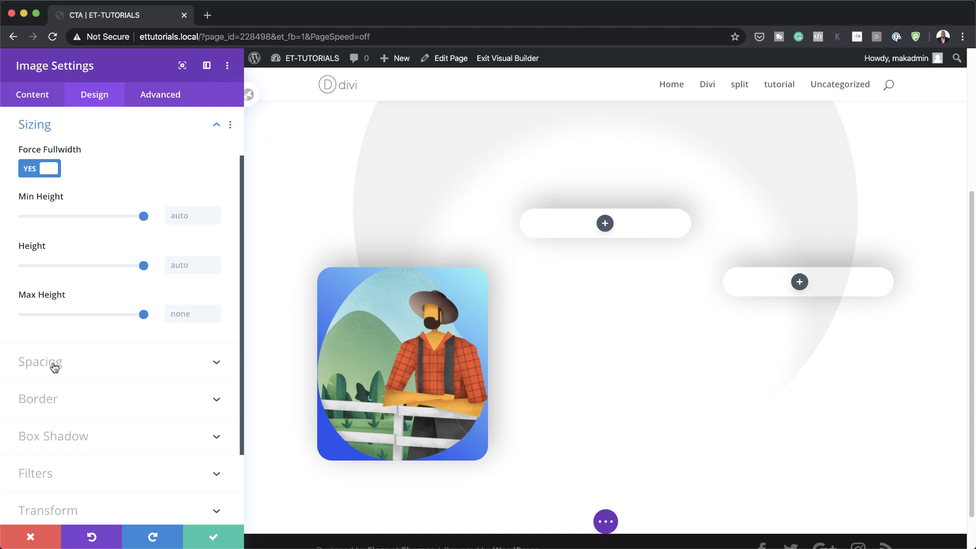
click(38, 216)
text(-11vw)
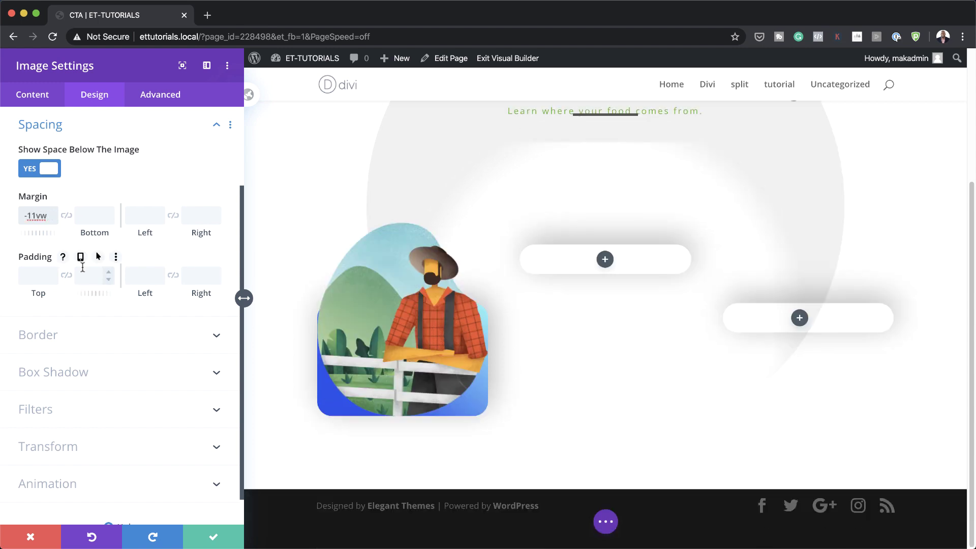
click(140, 275)
text(5vw)
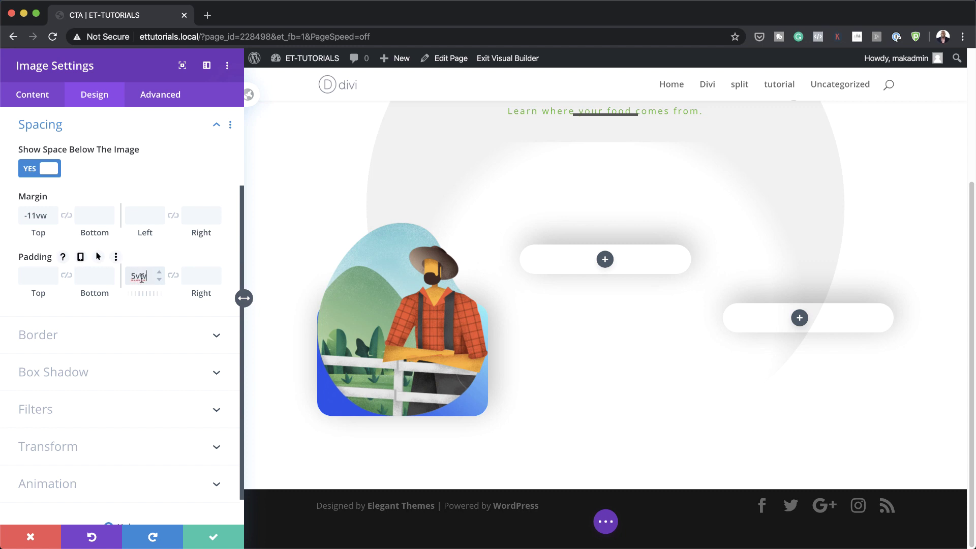
click(173, 276)
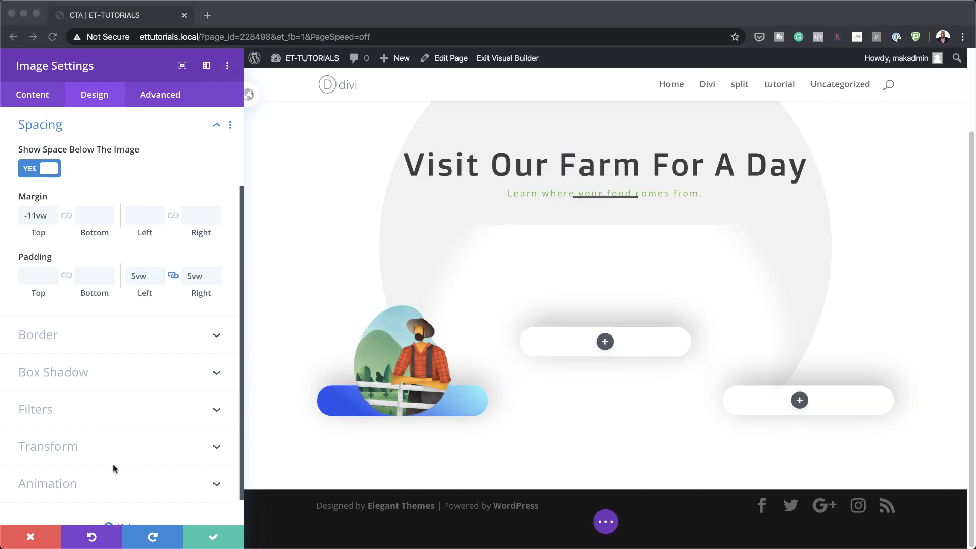
Step: Scale the farmer image to 120% in both directions on hover and compare it with the desktop state
click(82, 446)
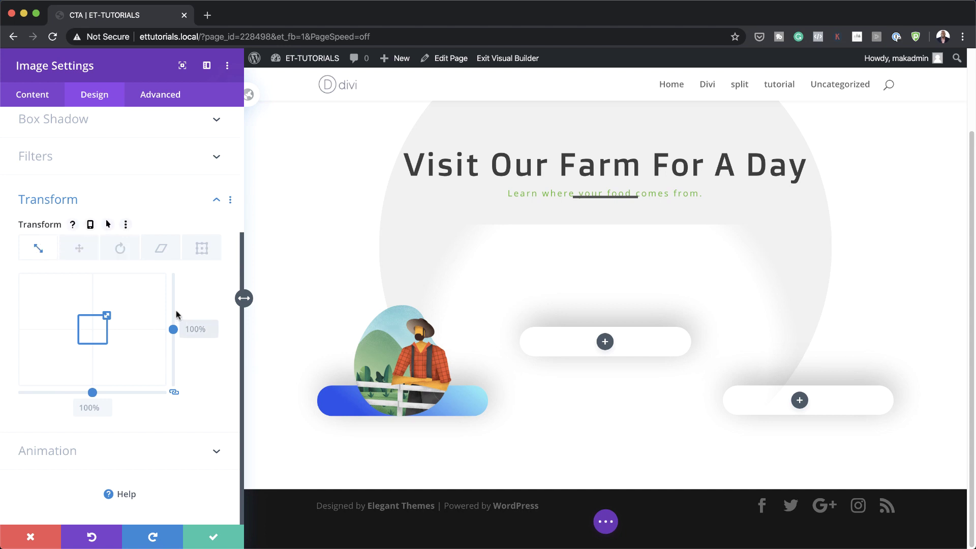
click(108, 225)
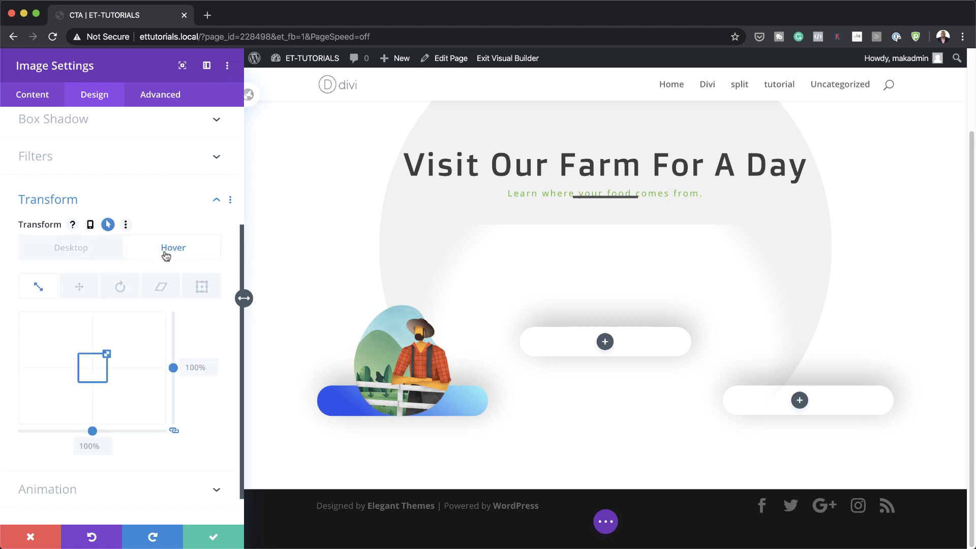
click(186, 375)
text(120%)
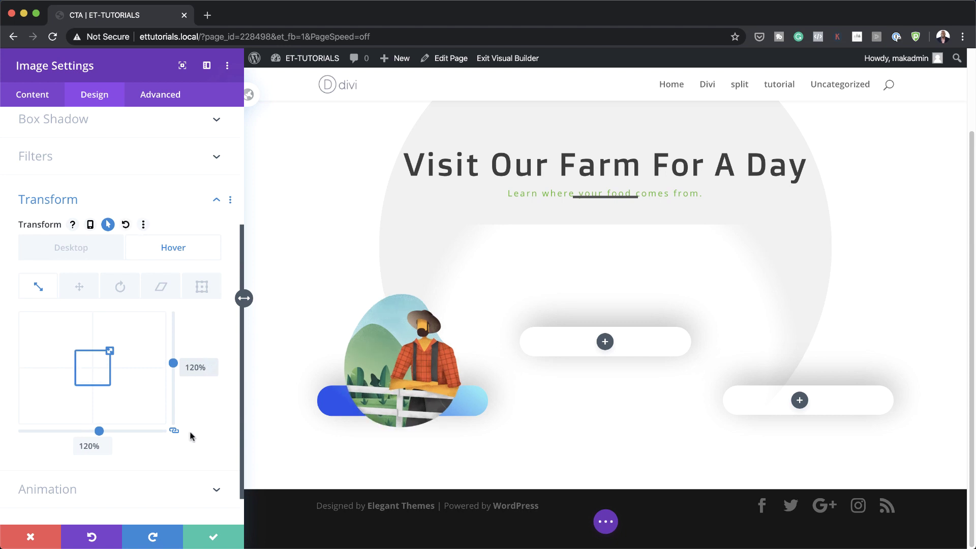
click(91, 248)
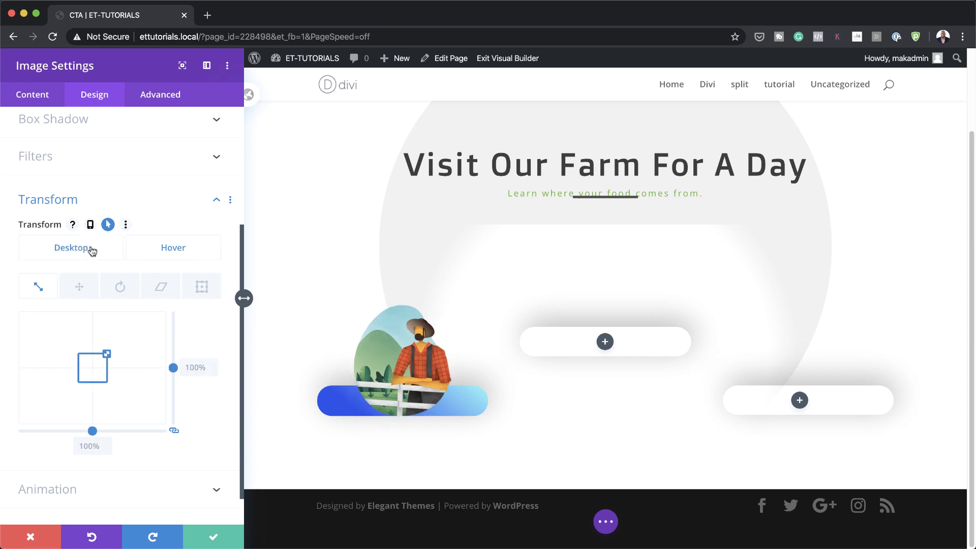
click(153, 249)
click(91, 249)
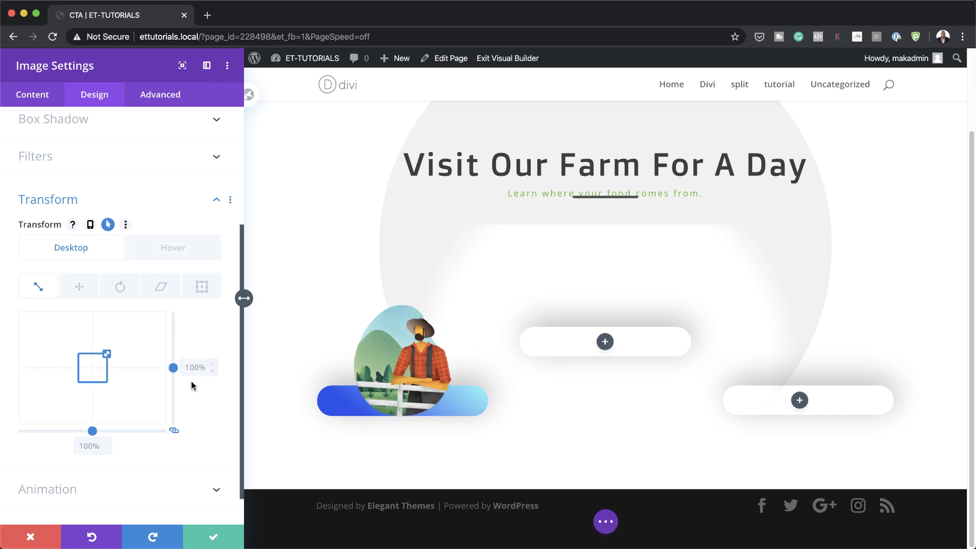
Step: Set the farmer image's Z Index to 1 and save the image settings
click(183, 100)
click(64, 338)
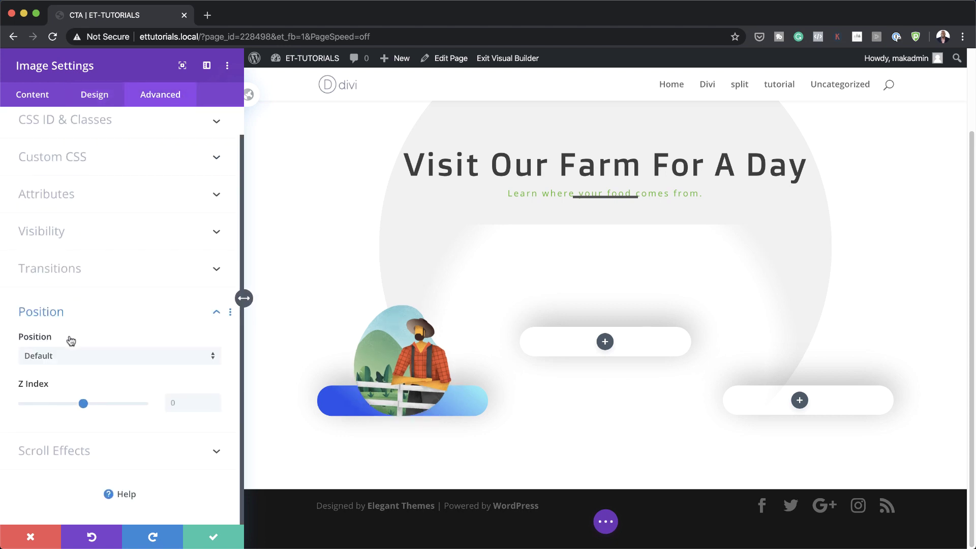
click(170, 403)
text(1)
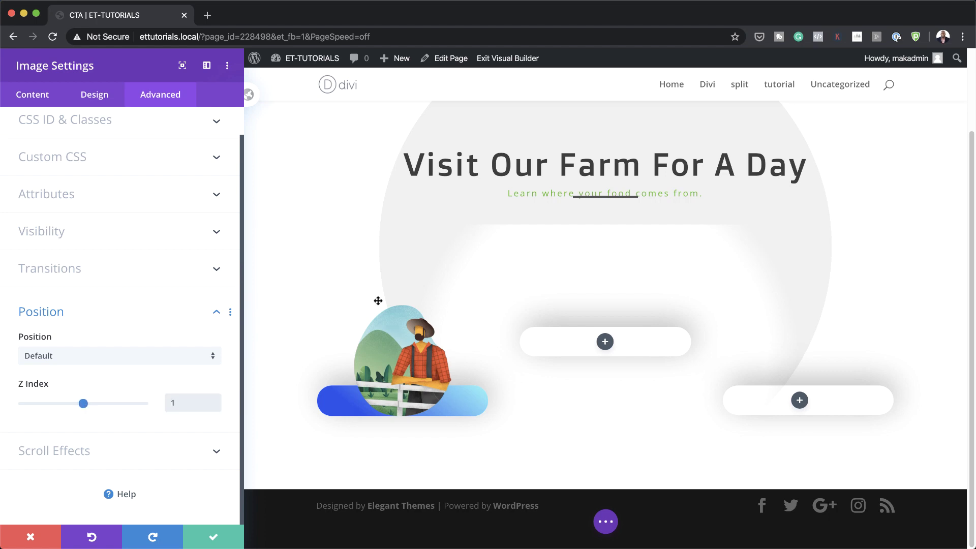
click(213, 537)
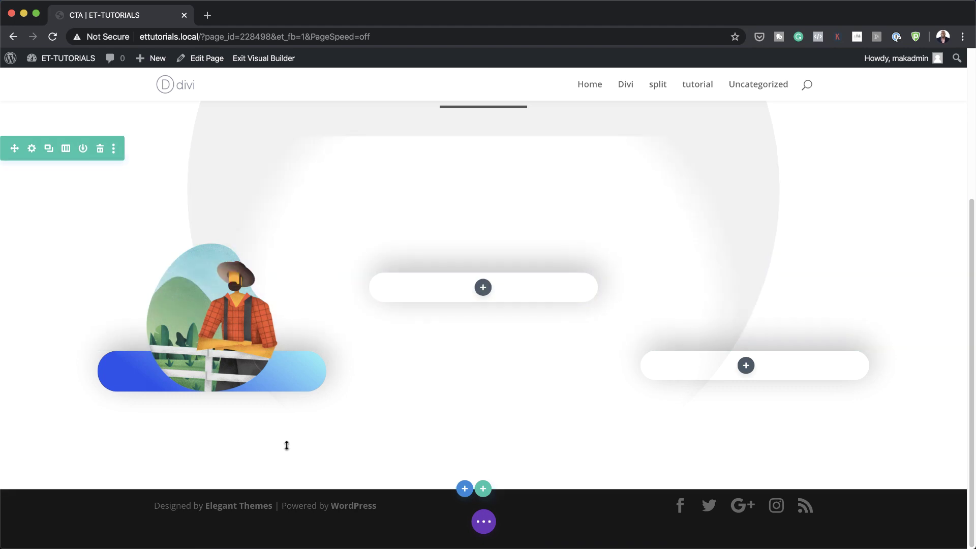
Step: Duplicate the farmer image module twice in the first column
mouse_move(211, 275)
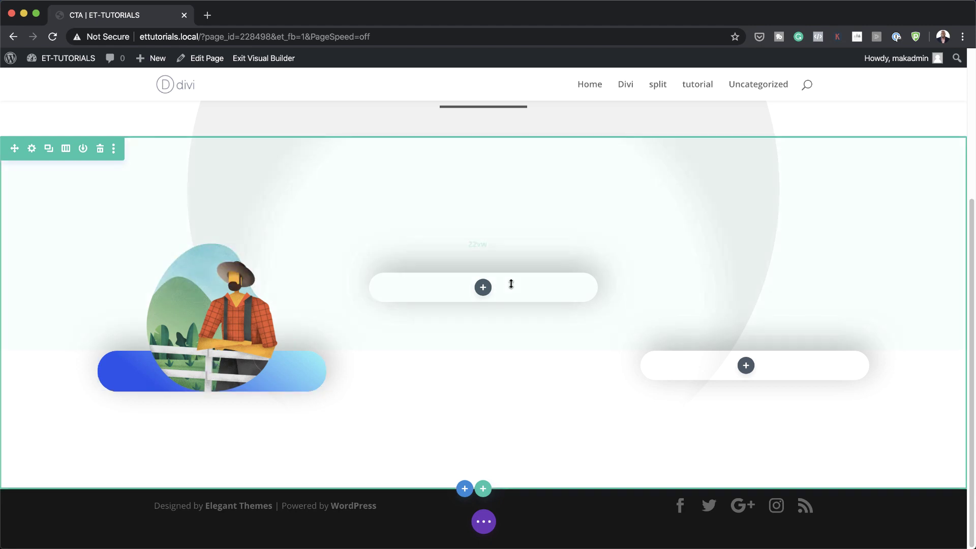
mouse_move(416, 293)
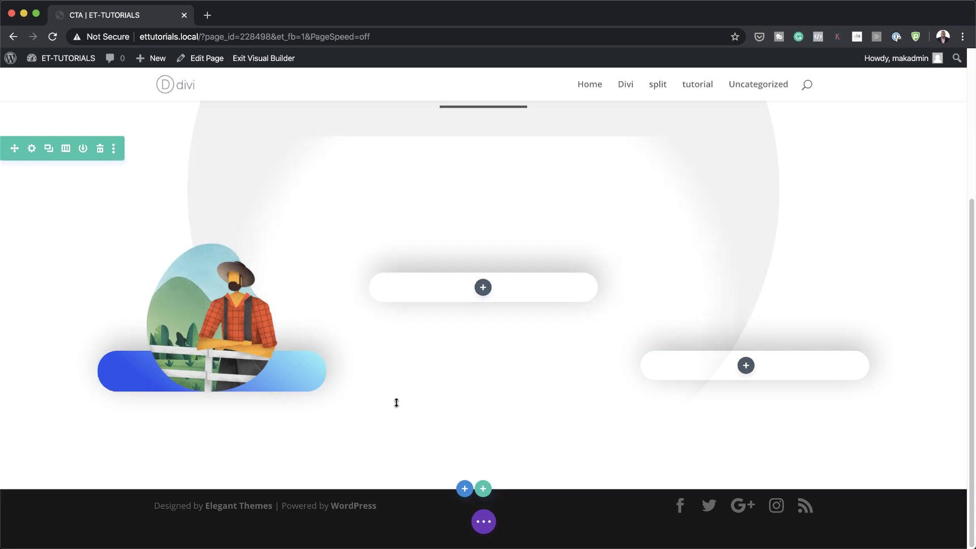
click(206, 275)
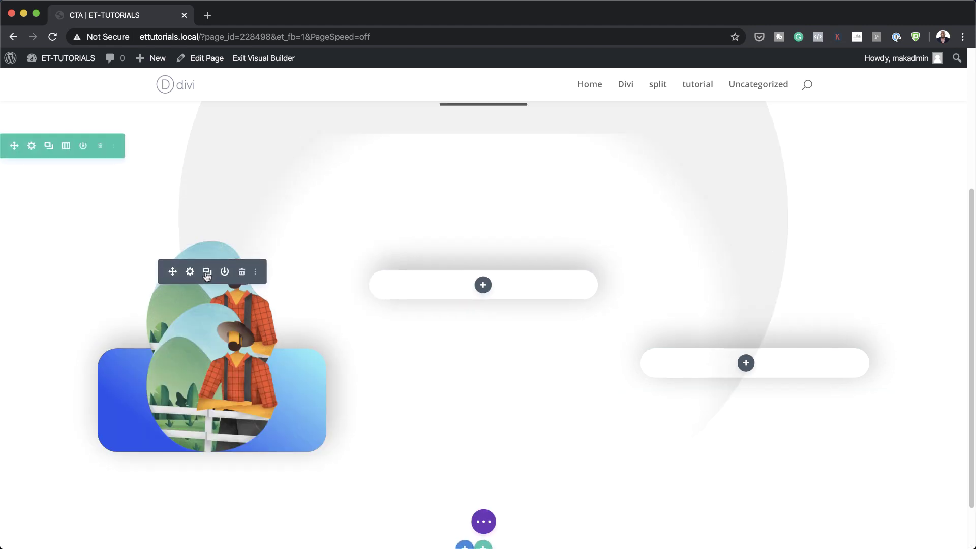
click(206, 274)
Step: Move one duplicated farmer image into the second column and the other into the third, using wireframe view, and return to desktop view
drag(173, 274, 481, 286)
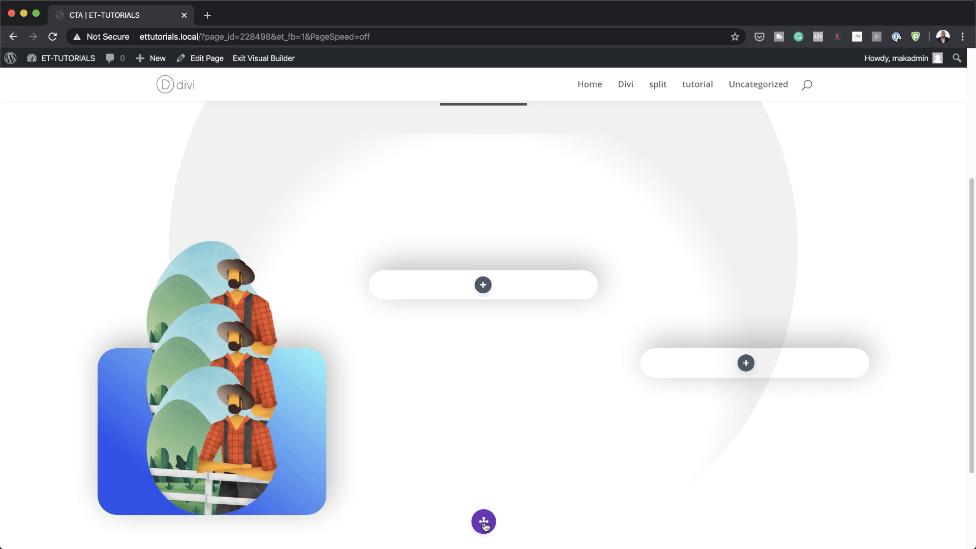
click(484, 524)
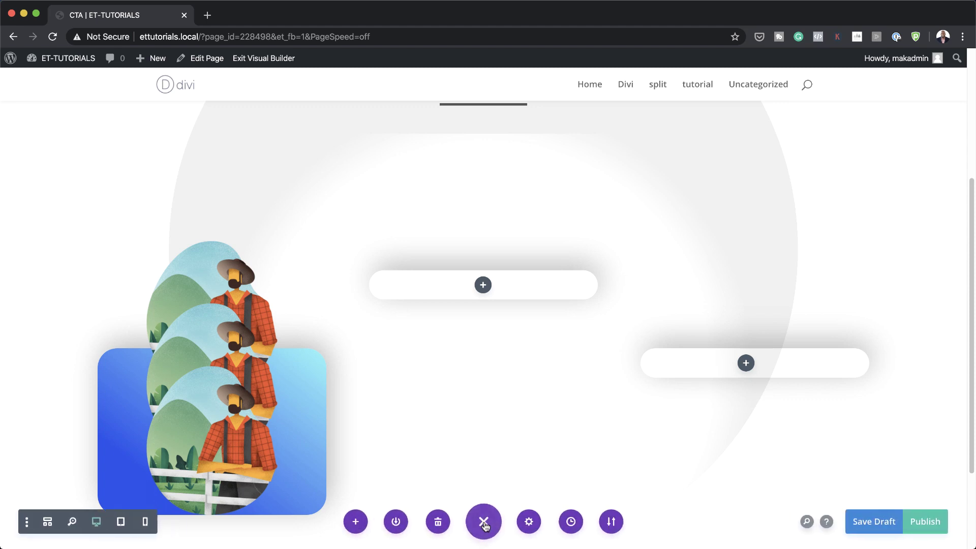
click(47, 521)
drag(245, 310, 460, 330)
drag(249, 339, 638, 354)
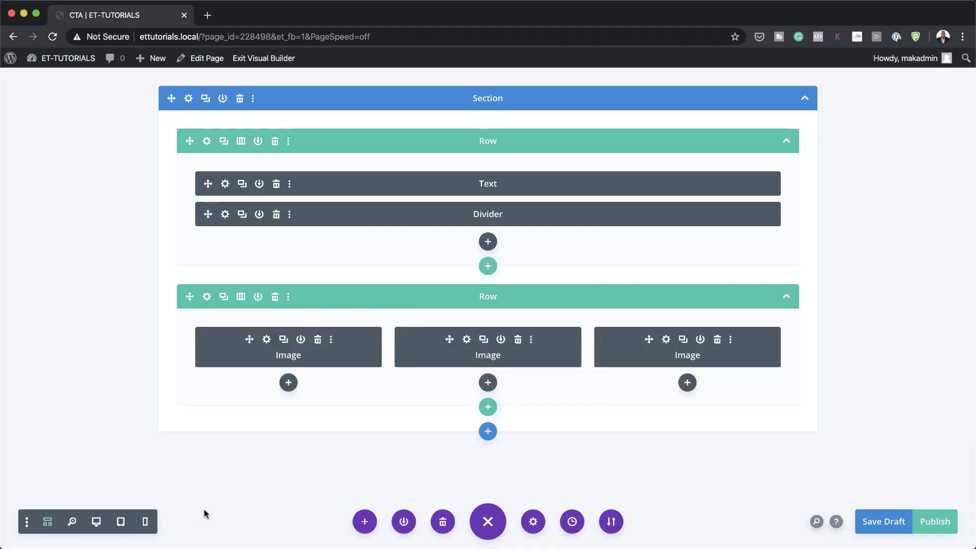
click(96, 521)
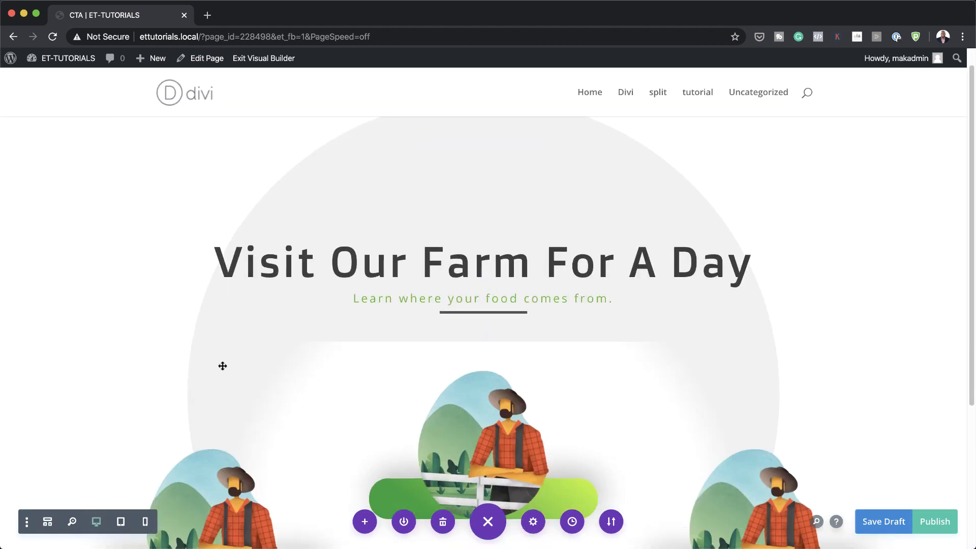
Step: Add a Text module below the farmer image in the blue first column
scroll(223, 366, down, 3)
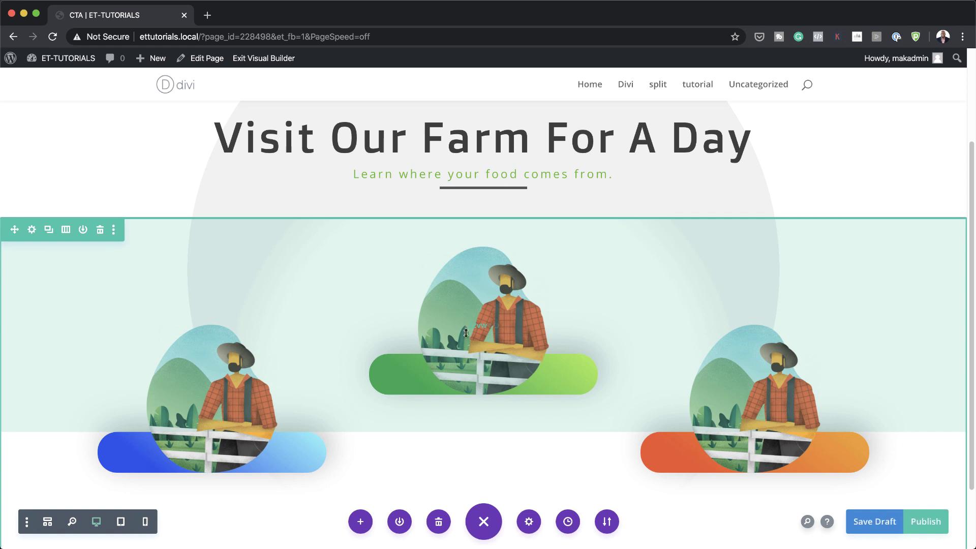
scroll(526, 260, down, 2)
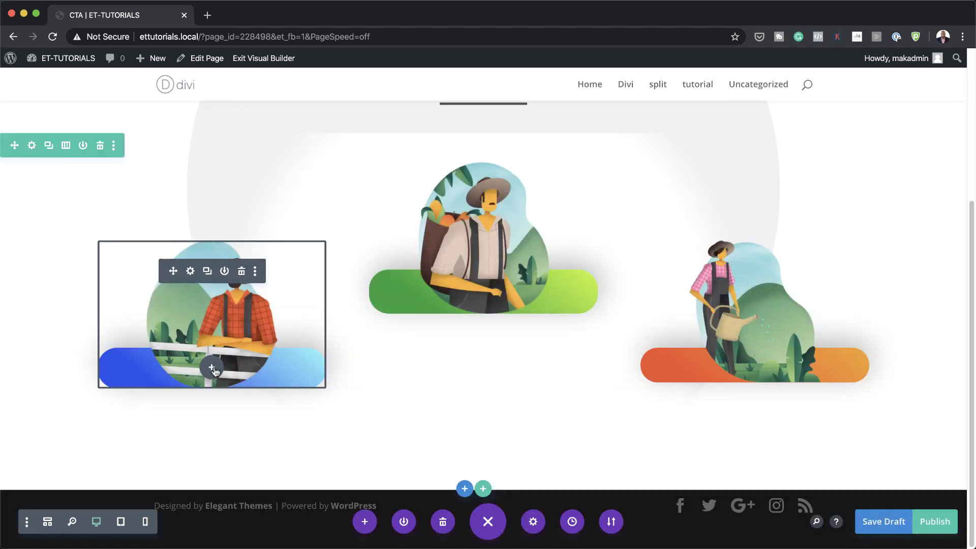
click(212, 368)
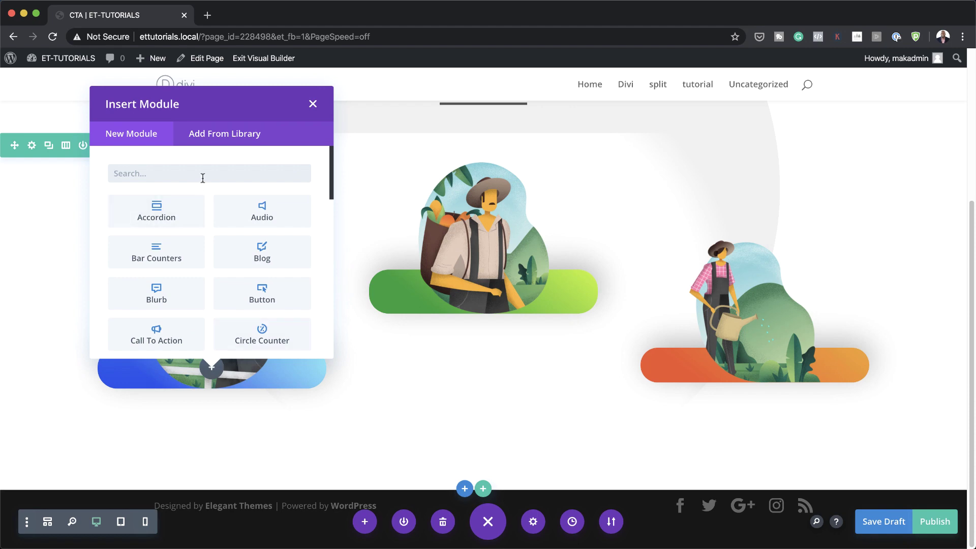
text(text)
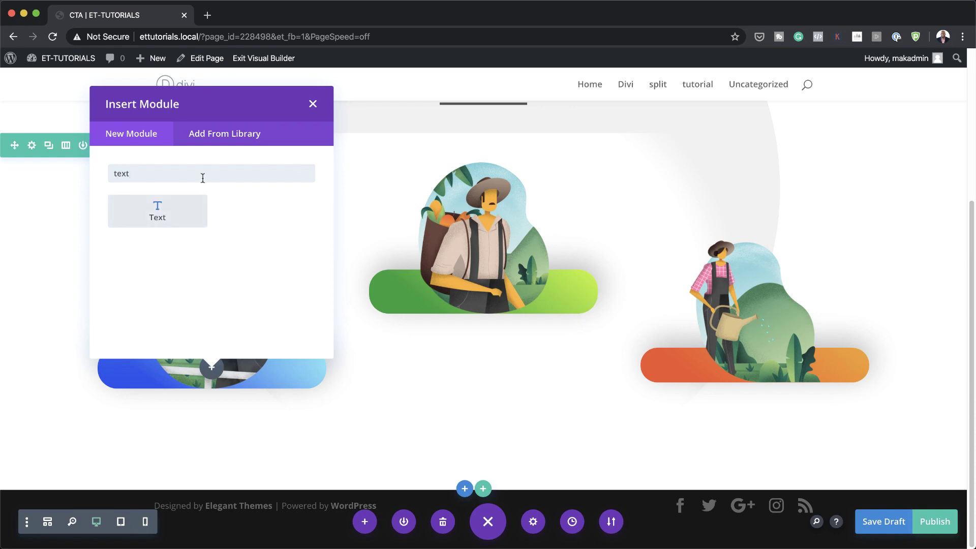
click(178, 209)
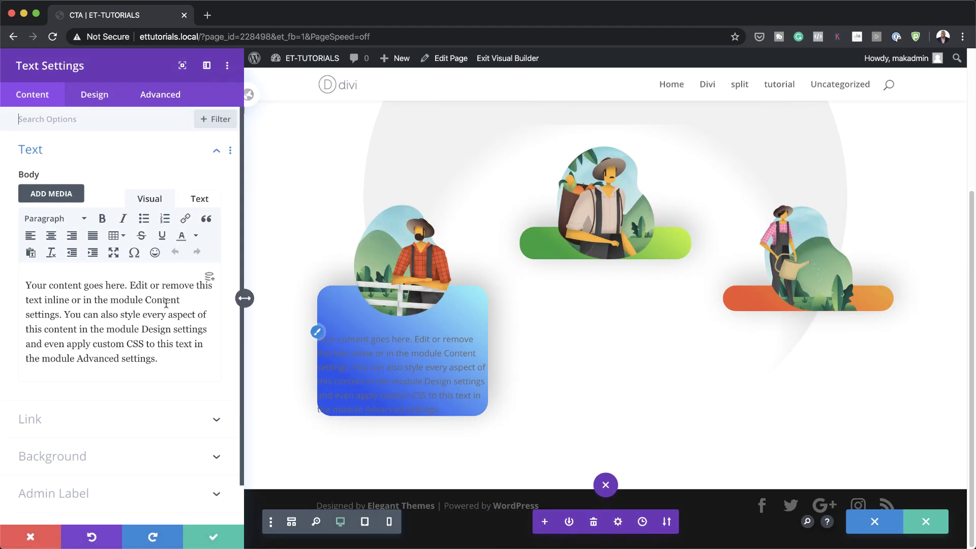
Step: Replace the placeholder body text with "Life Cycle" and format it as Heading 3
drag(159, 359, 2, 288)
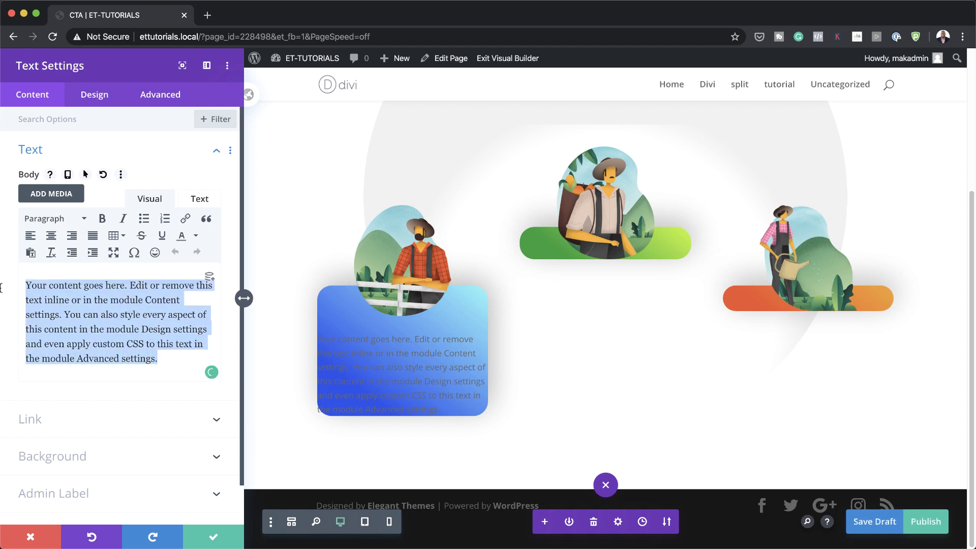
text(Li)
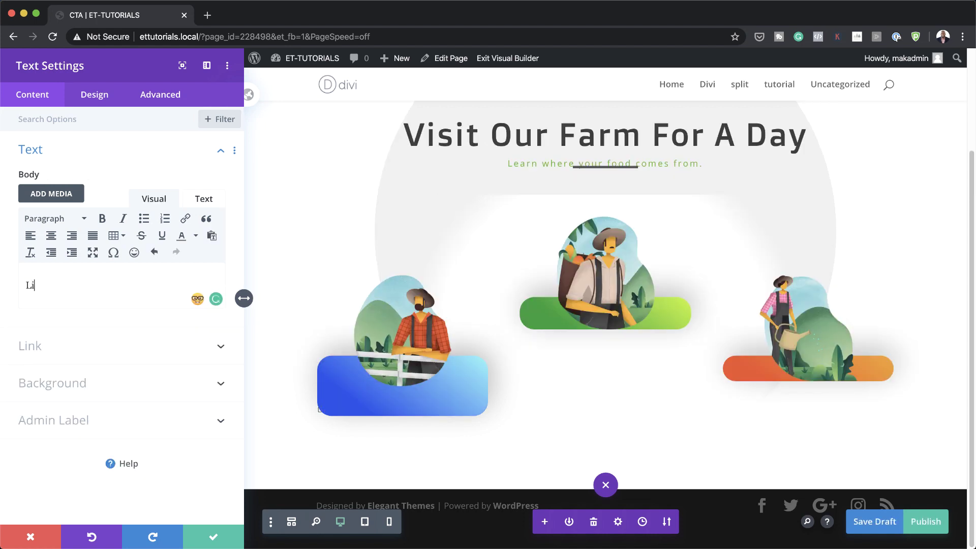
text(fe Cycle)
drag(69, 286, 27, 285)
click(49, 219)
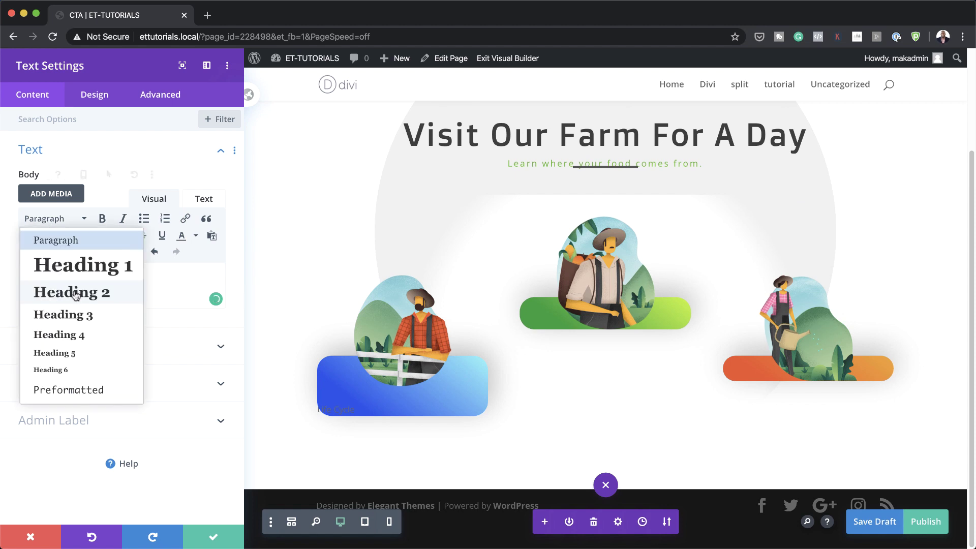
click(75, 290)
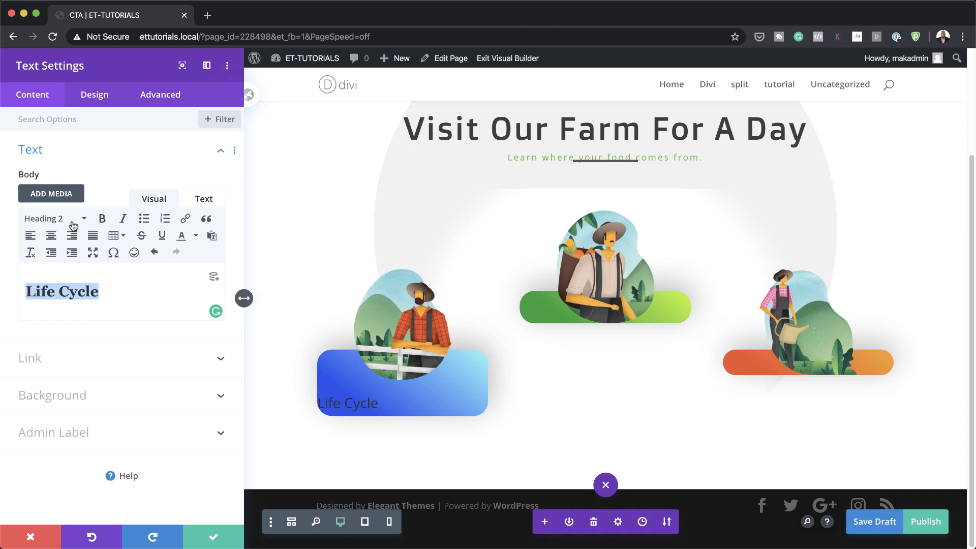
key(alt+shift+3)
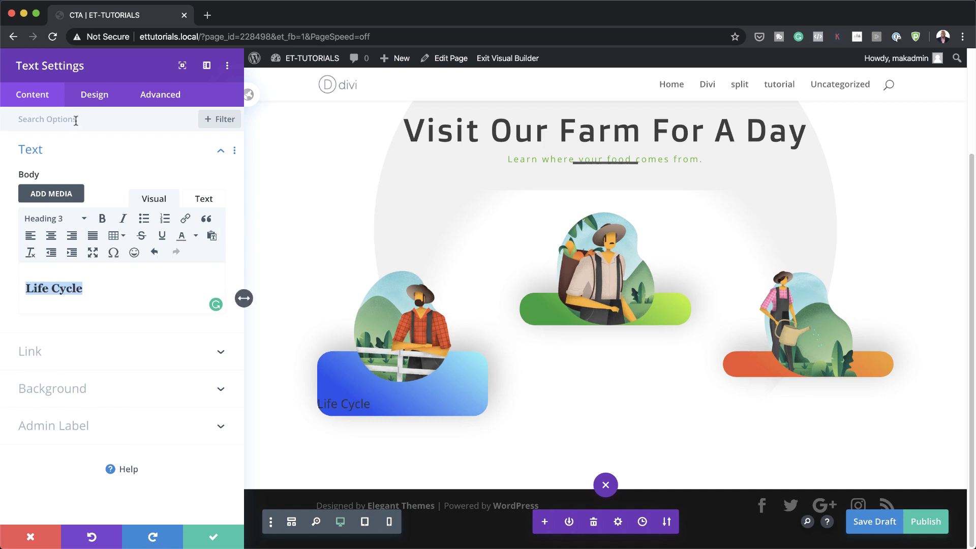
Step: Style the Heading 3 text with the Doppio One font, Bold weight and centered alignment
click(92, 97)
click(62, 195)
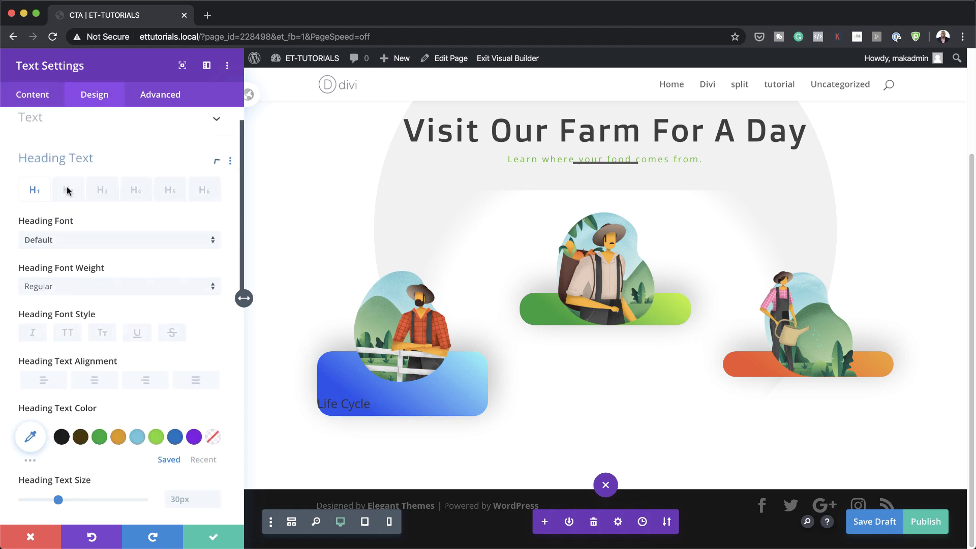
click(97, 159)
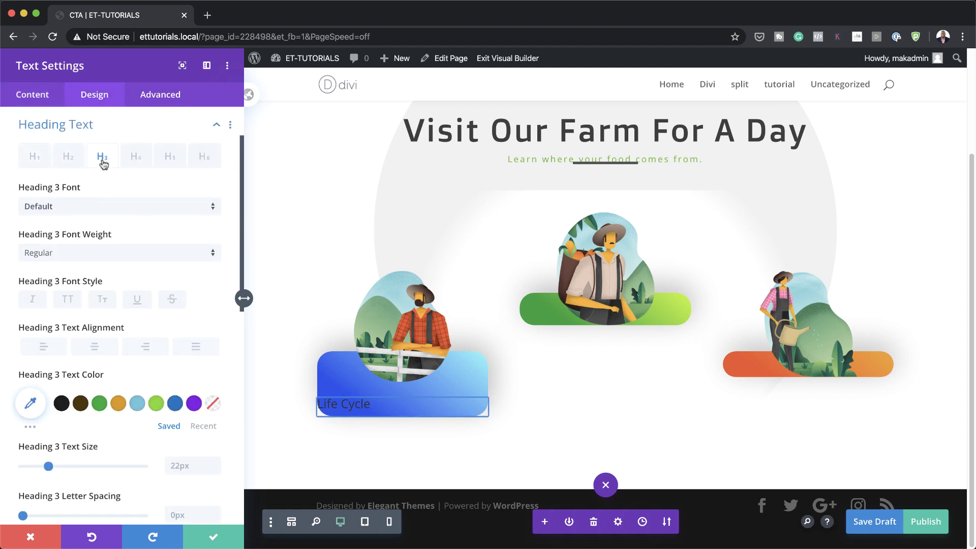
click(92, 211)
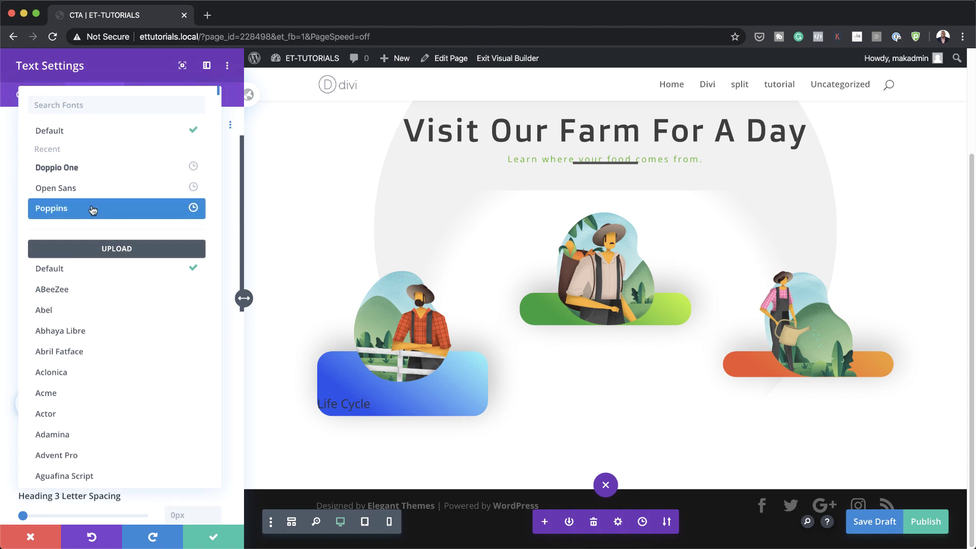
click(102, 170)
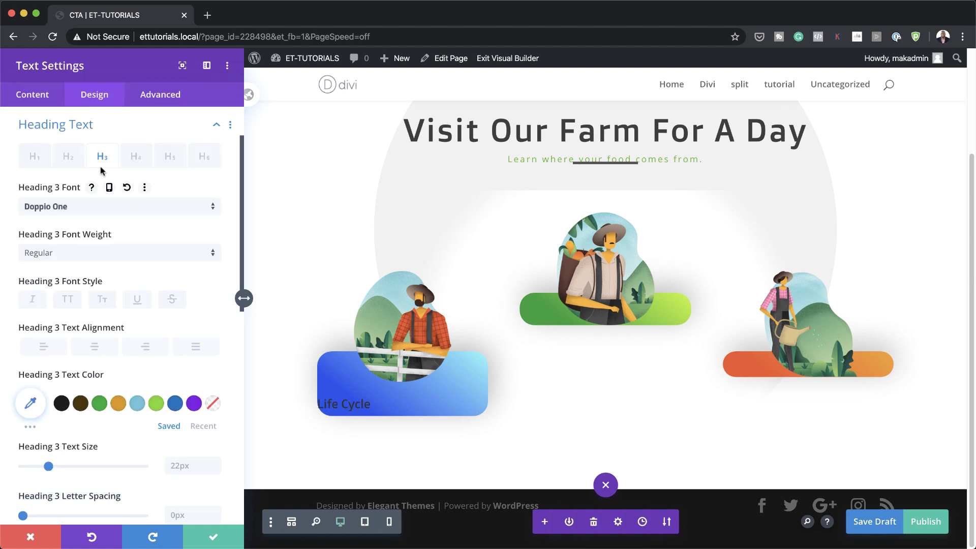
click(102, 258)
click(94, 282)
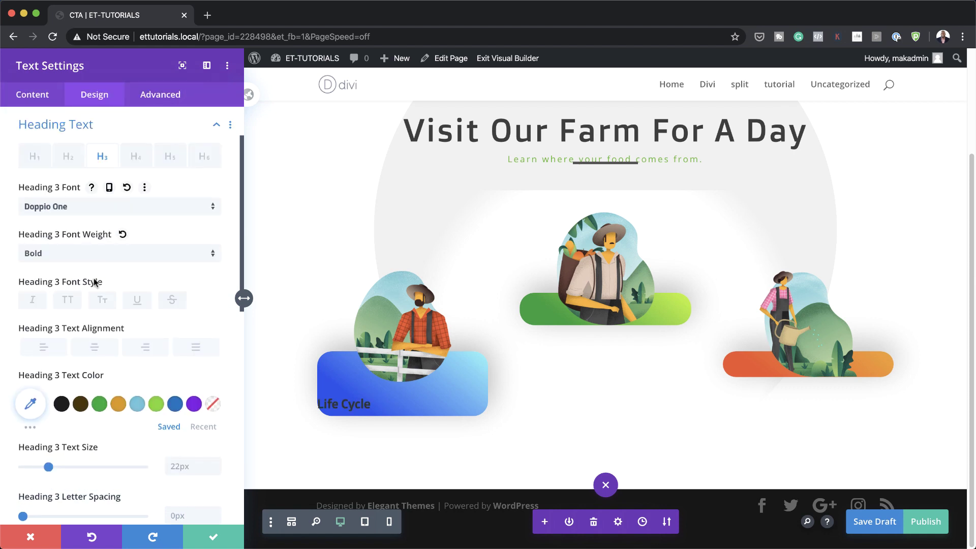
click(96, 349)
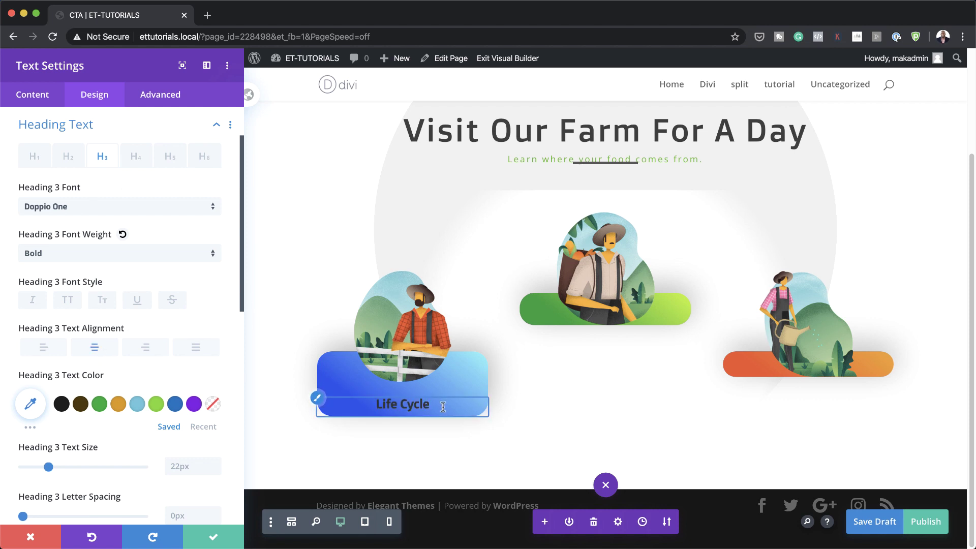
Step: Set the Heading 3 text color to white
scroll(162, 381, down, 2)
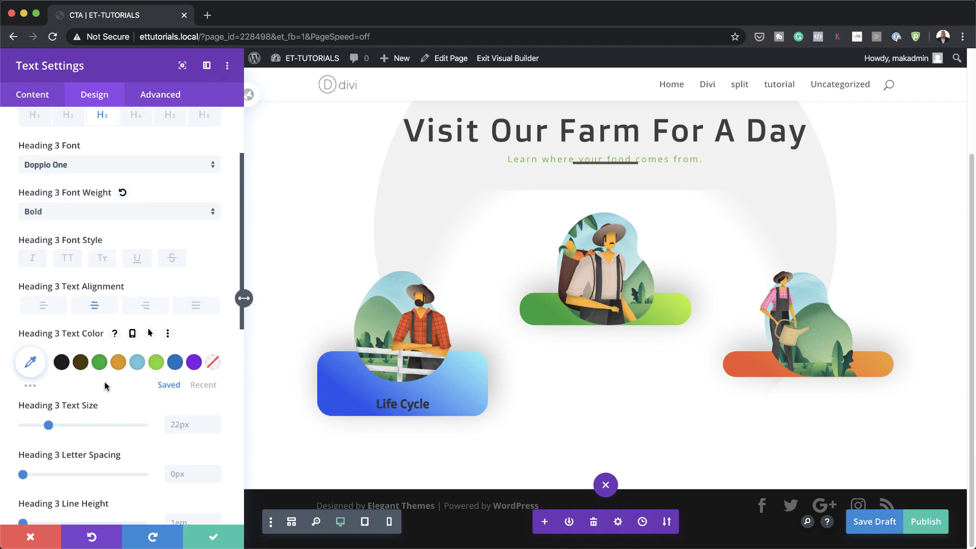
click(206, 386)
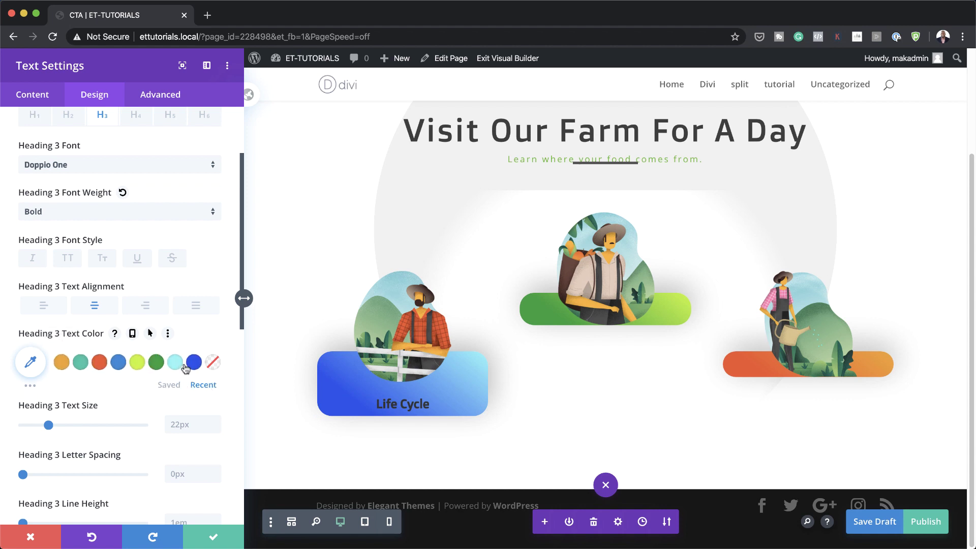
click(30, 367)
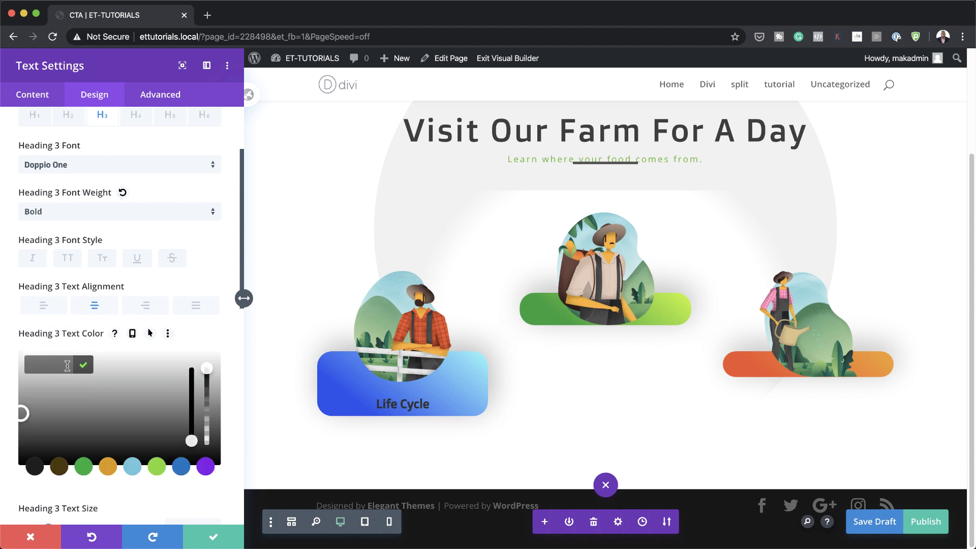
drag(54, 383, 11, 349)
click(9, 342)
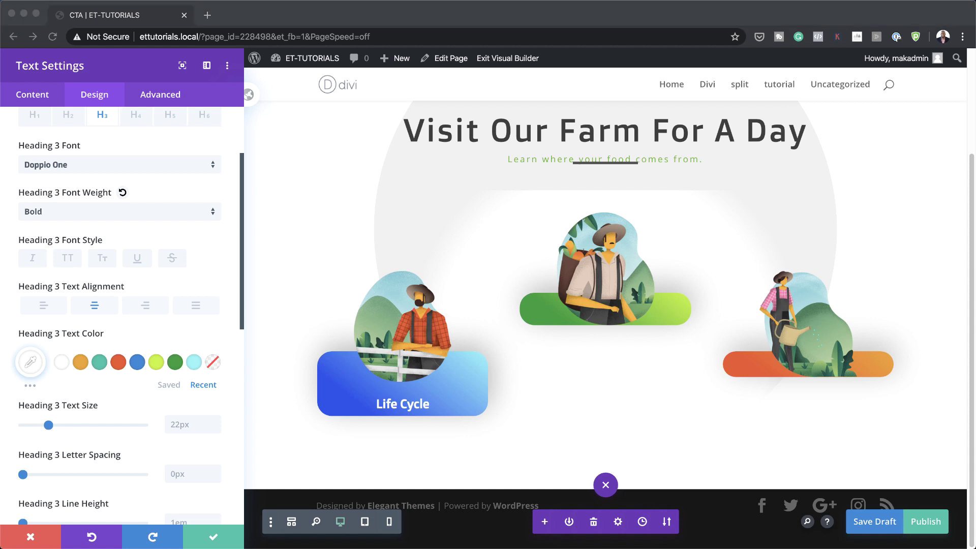
Step: Set the Heading 3 text size to 1.8vw and save the text module settings
click(183, 426)
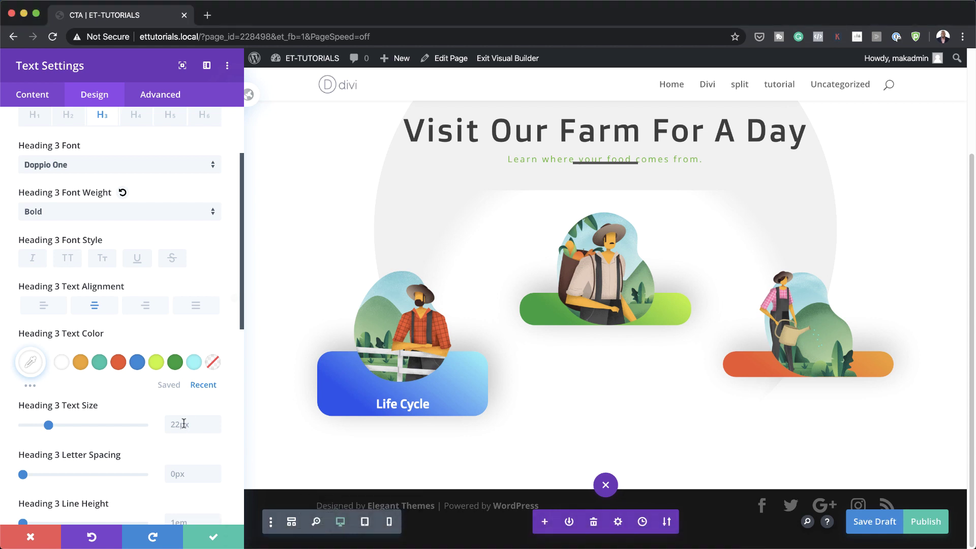
text(1.8vw)
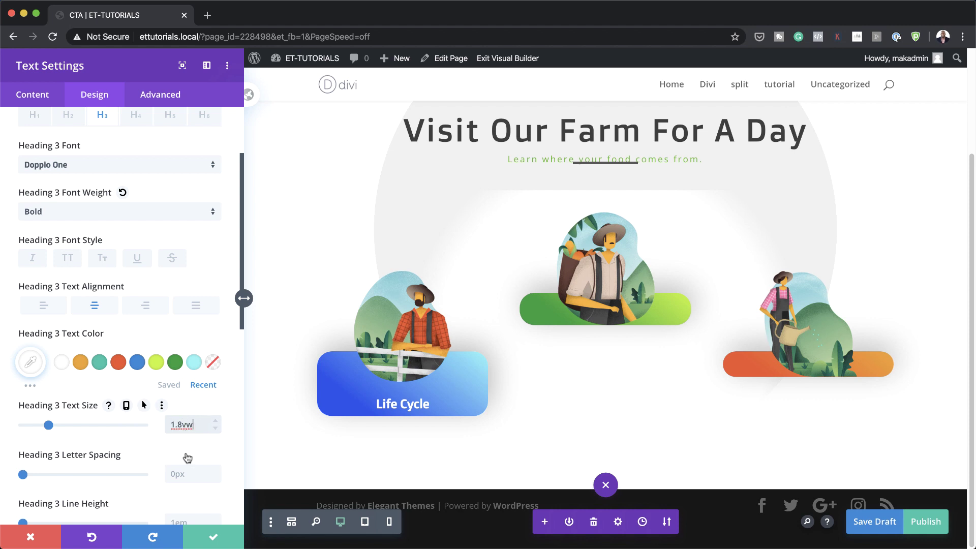
click(212, 534)
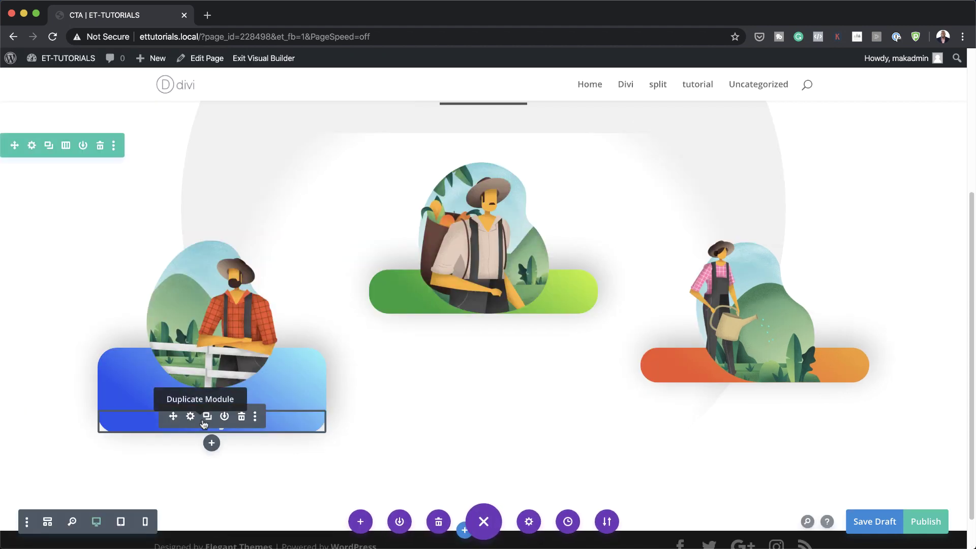
Step: Duplicate the "Life Cycle" text module and place copies below the images in the green and orange columns
click(208, 418)
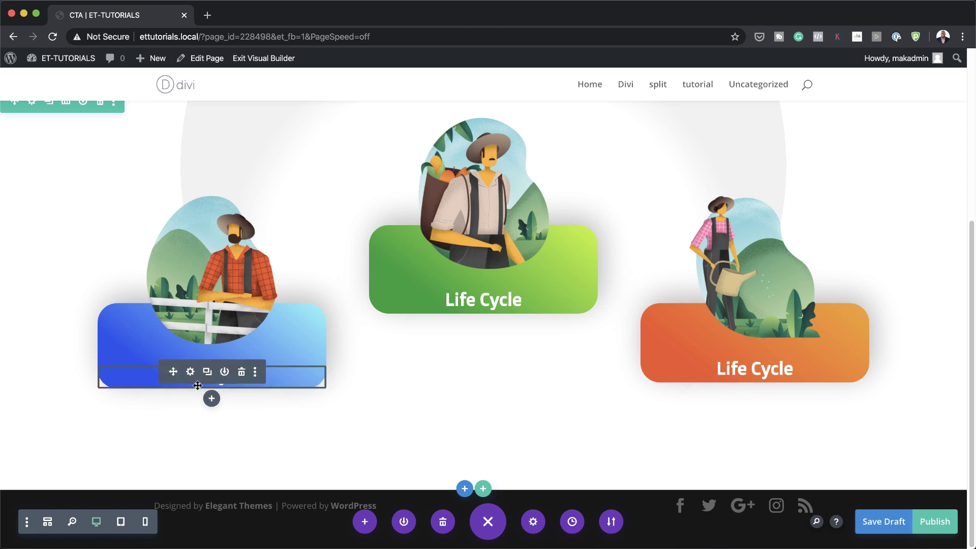
Step: Add a Text module below the blue column's heading and replace its placeholder body with a Lorem ipsum paragraph
click(212, 399)
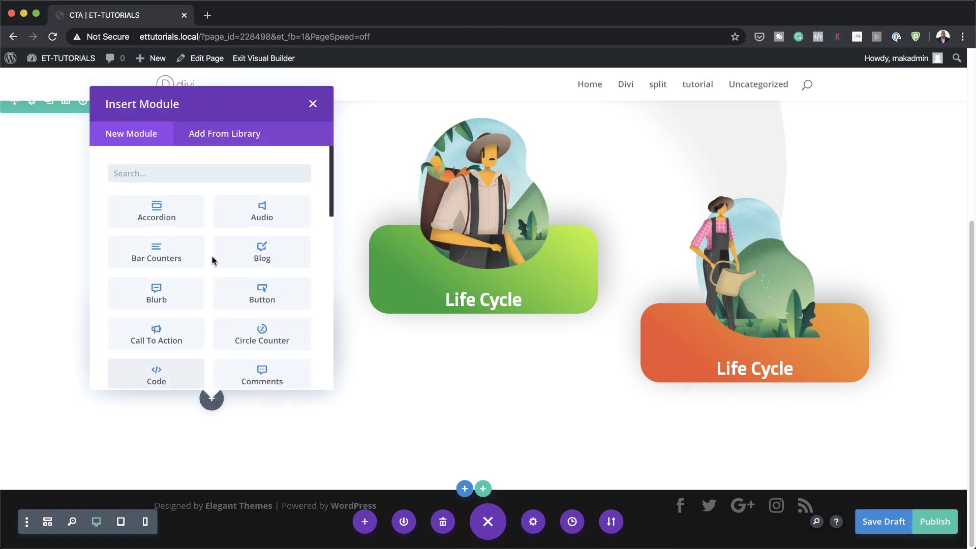
text(text)
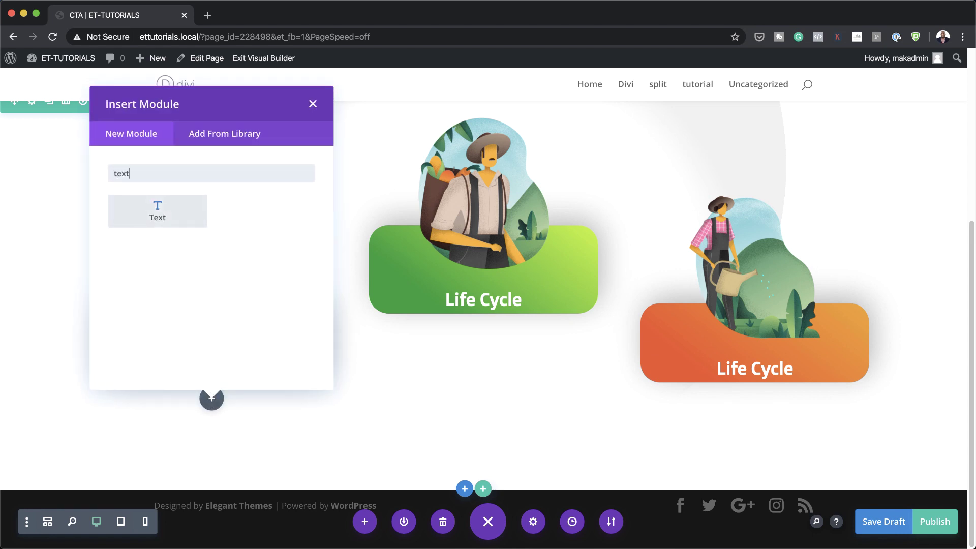
click(181, 207)
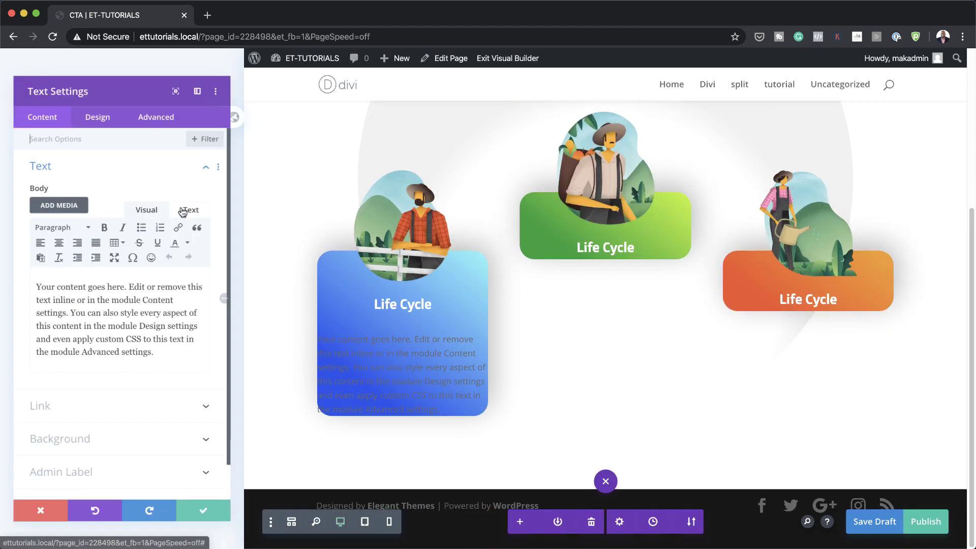
drag(183, 353, 16, 285)
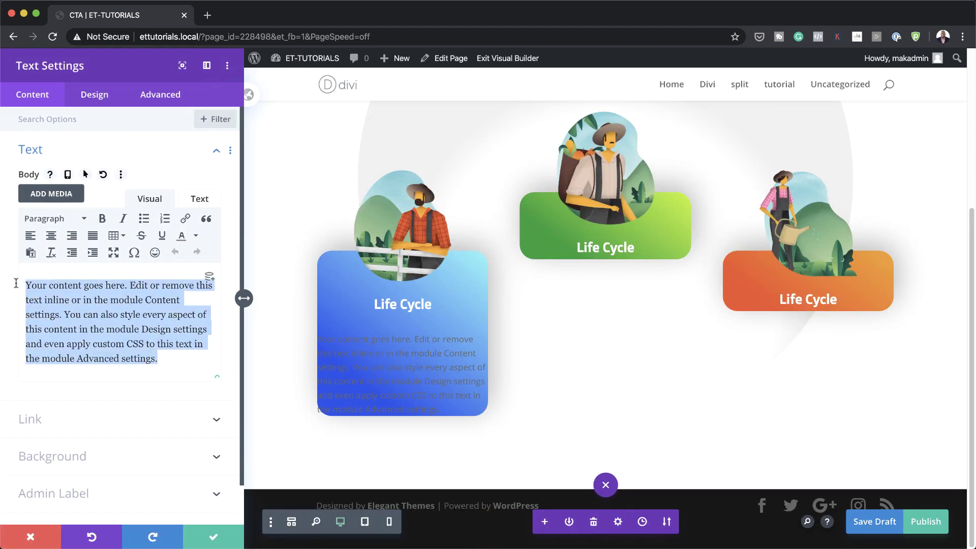
text(Lorem ipsum dolor sit amet, consectetuer adipiscing elit. Donec odio. Quisque volutpat mattis eros. Nullam malesuada erat ut turpis. Suspendisse urna nibh, viverra non, semper suscipit, posuere a, pede.)
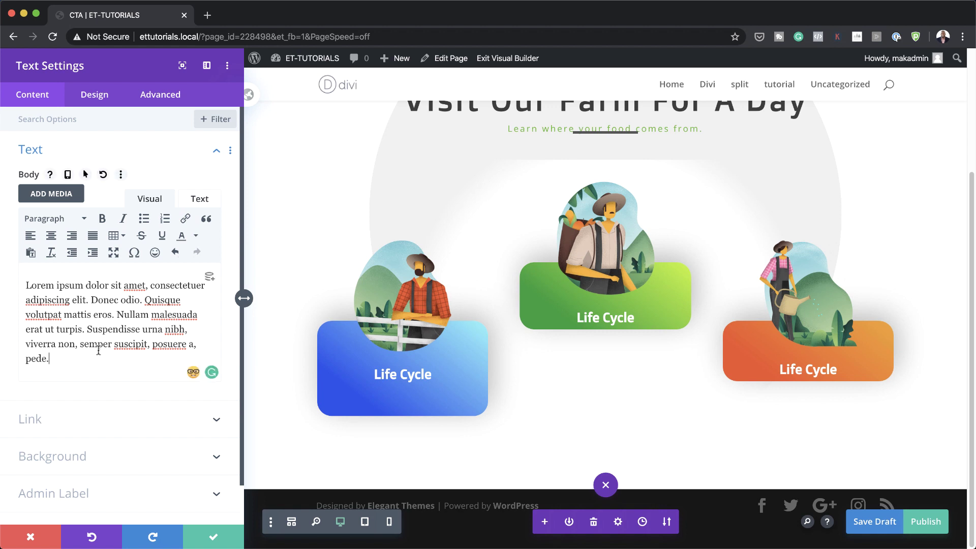
Step: Set the blue column's paragraph text color to white
click(98, 97)
click(54, 152)
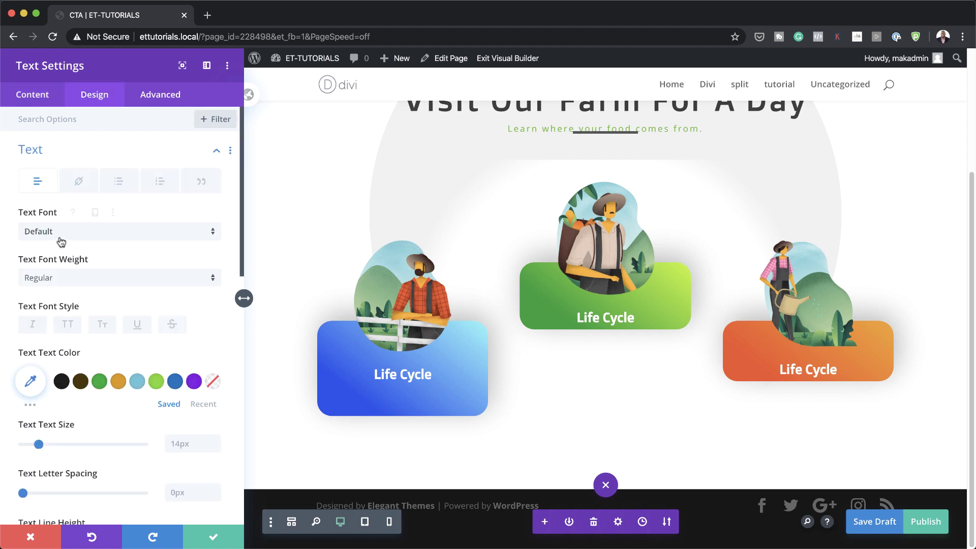
click(203, 405)
scroll(389, 338, down, 2)
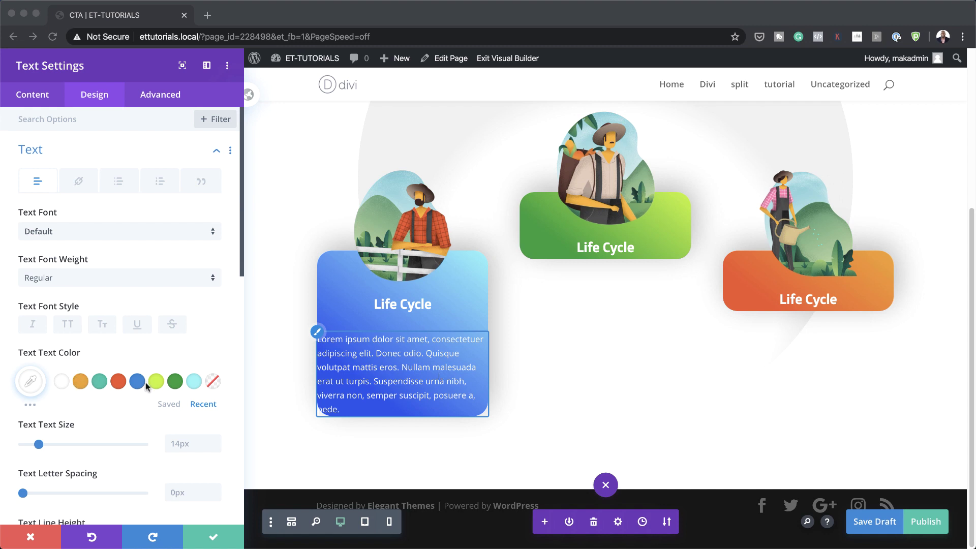
Step: Set the blue column's paragraph to Open Sans at 0.6vw text size with a 2.2em line height
click(185, 454)
click(179, 444)
text(0.6vw)
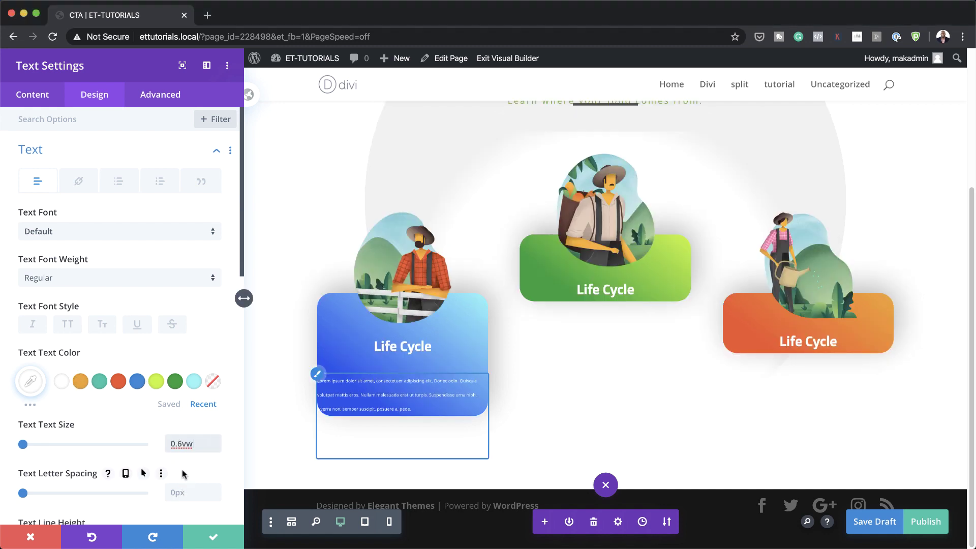
click(104, 233)
click(89, 188)
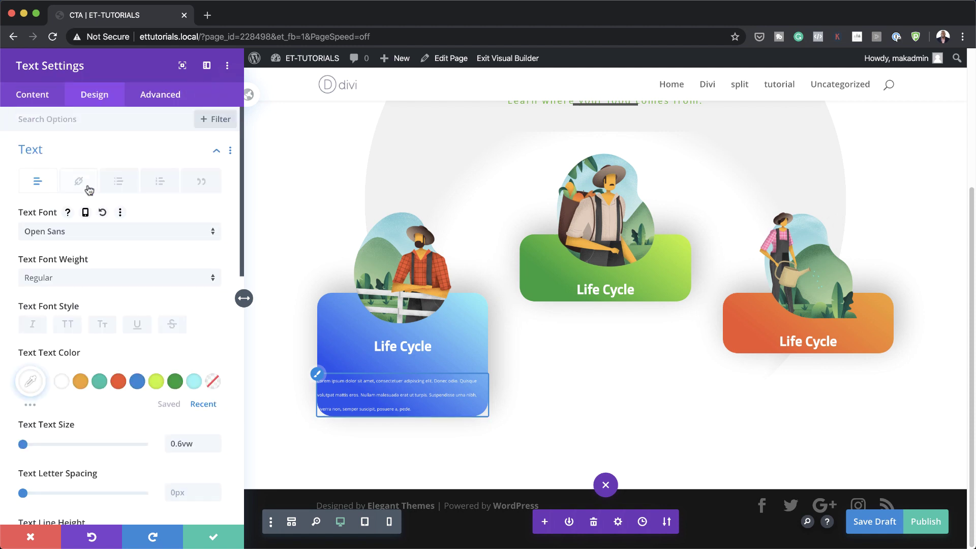
scroll(89, 189, down, 4)
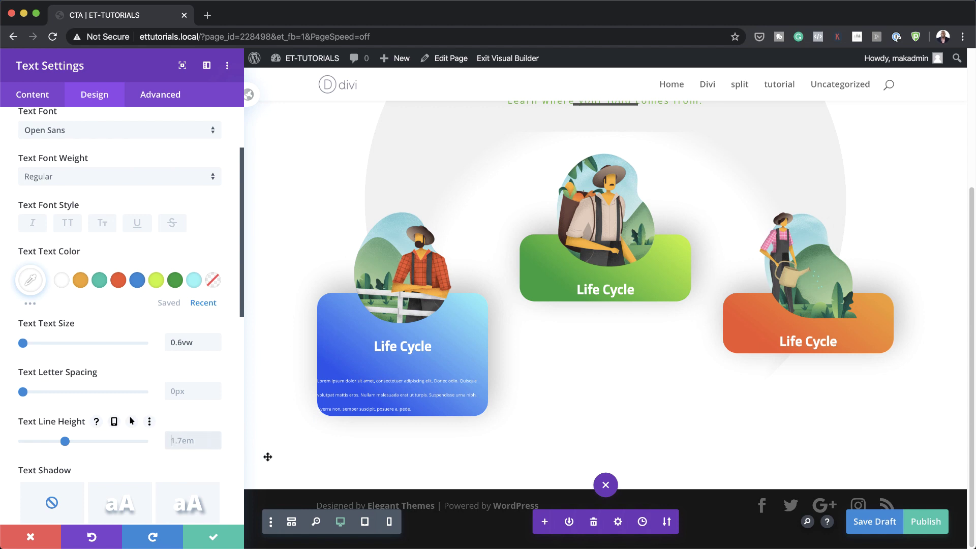
text(2.2em)
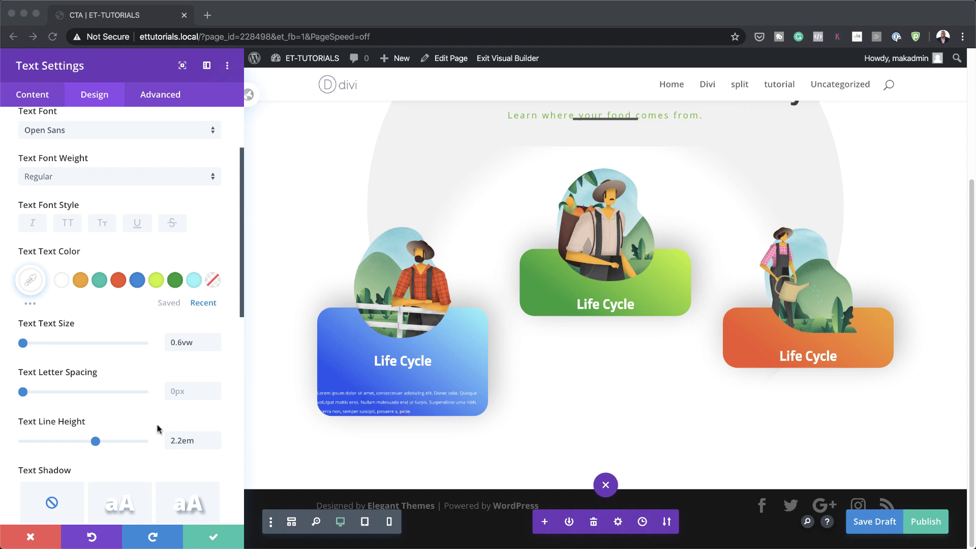
Step: Give the blue column's paragraph a 5vw bottom margin and 5vw linked left and right padding, and save the module
scroll(124, 432, down, 12)
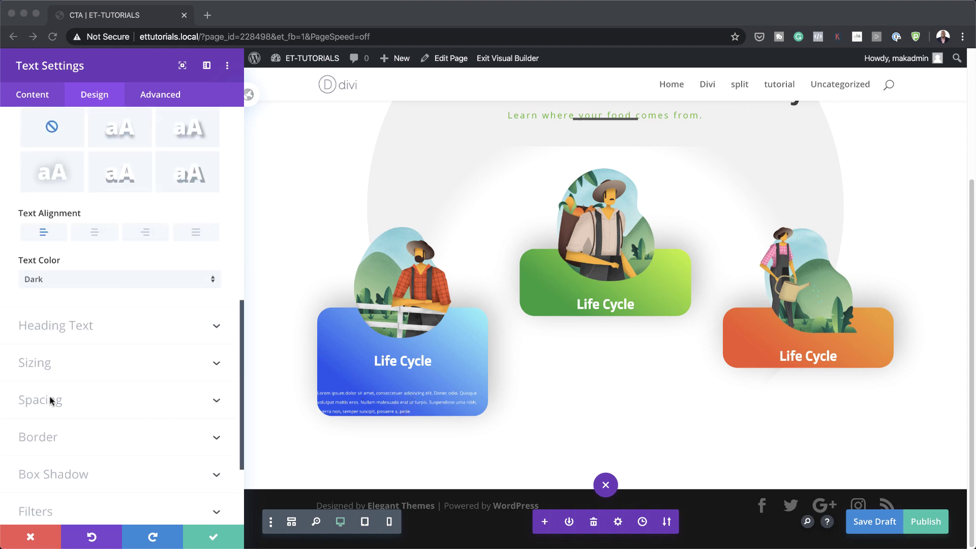
click(50, 400)
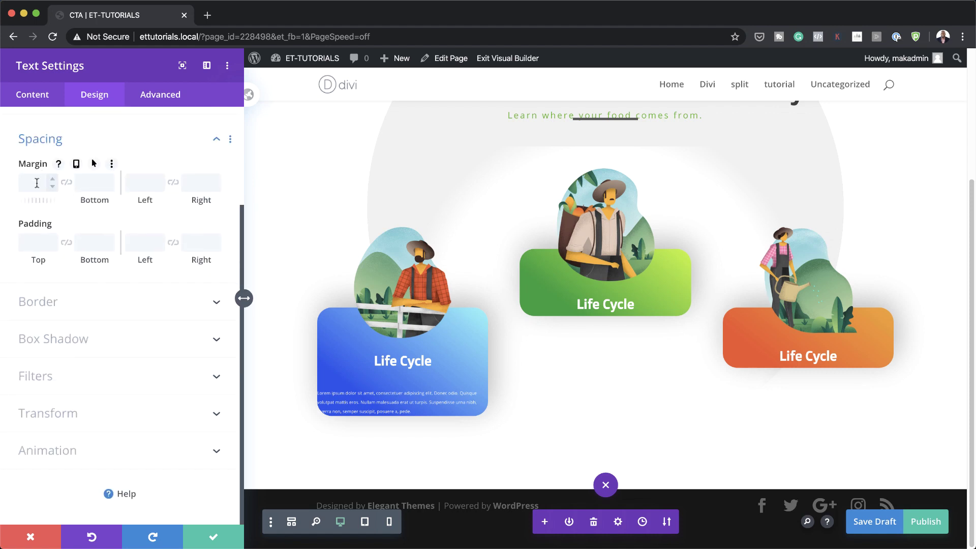
click(91, 182)
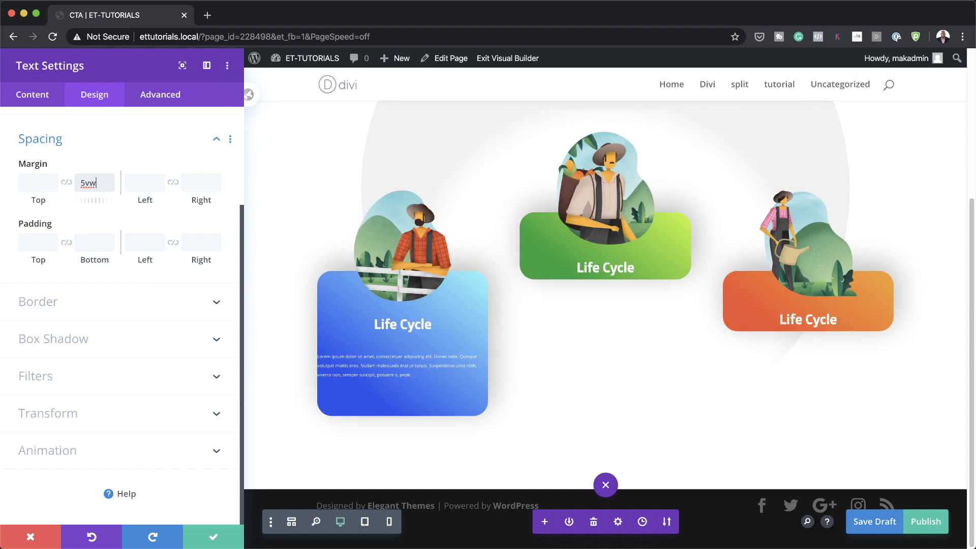
key(super+Tab)
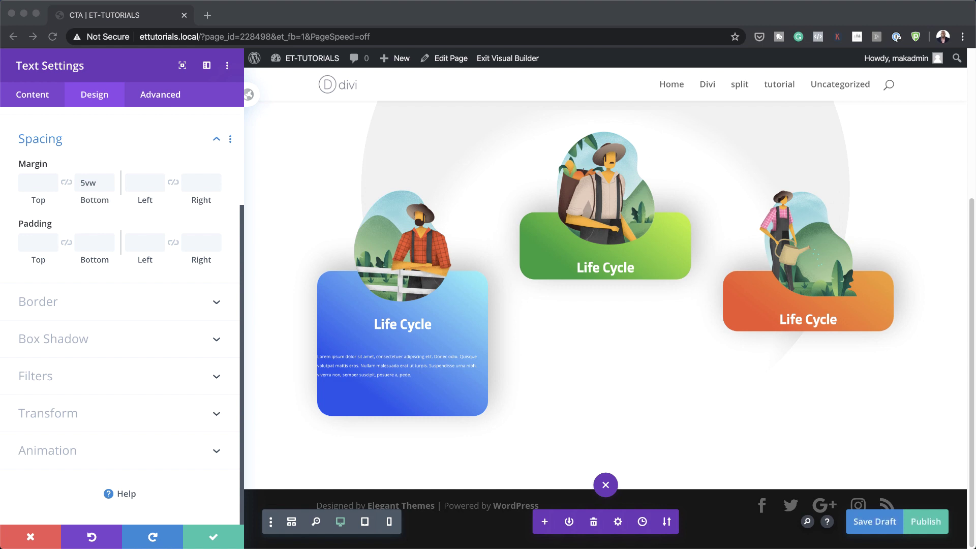
click(140, 244)
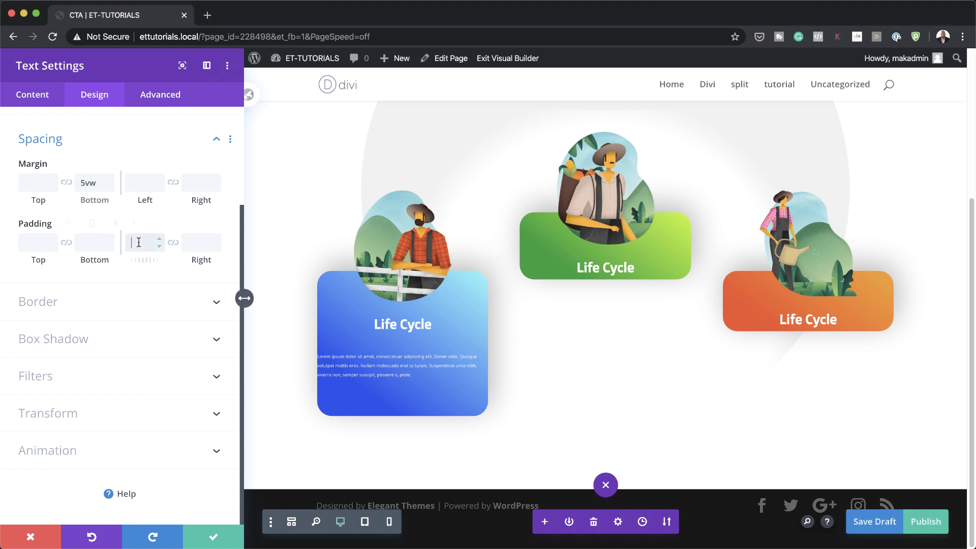
text(5vw)
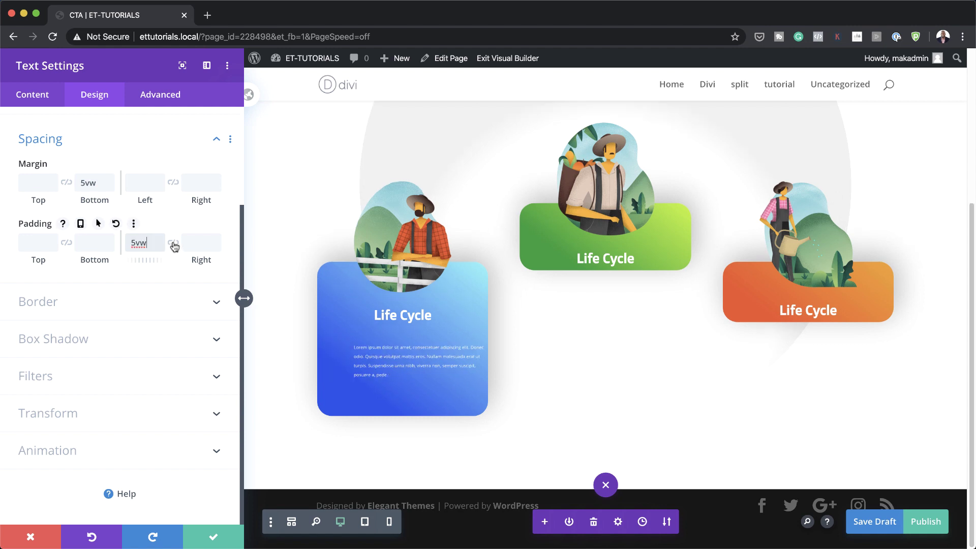
click(173, 244)
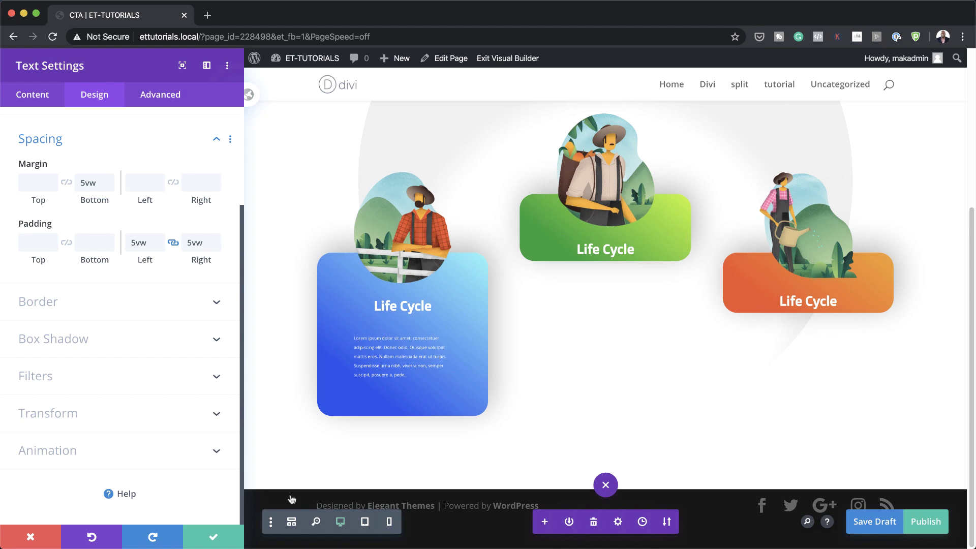
click(223, 536)
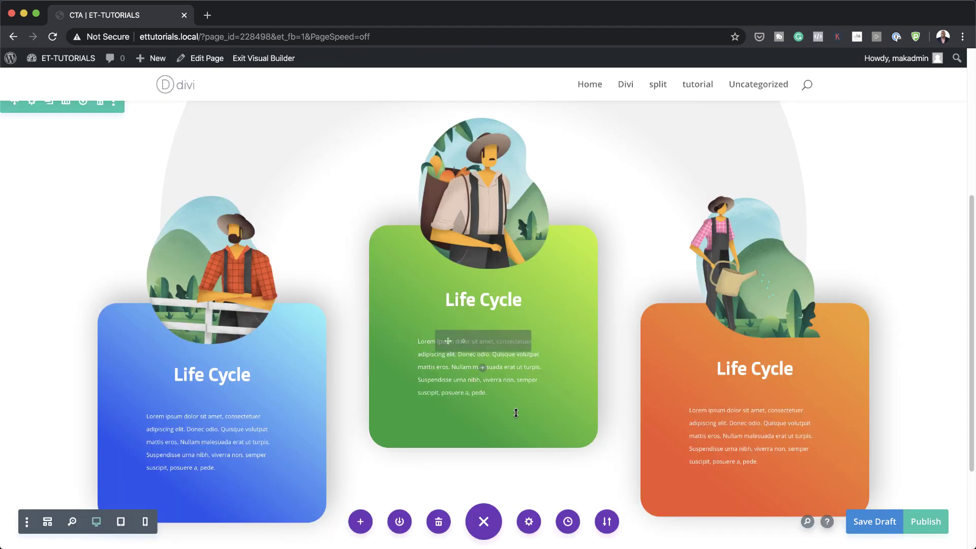
Step: Add a Button module below the blue column's paragraph and set its link URL to "#"
scroll(515, 412, down, 3)
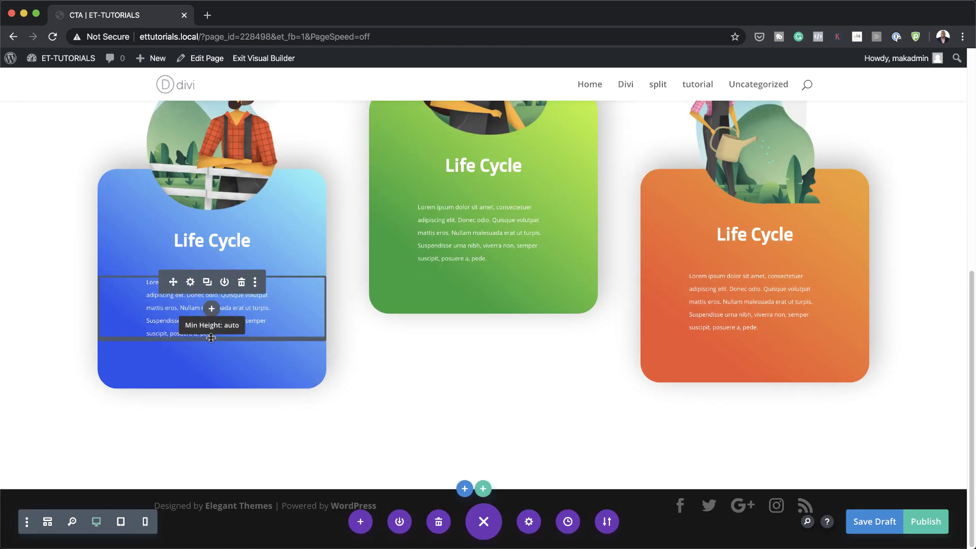
click(212, 308)
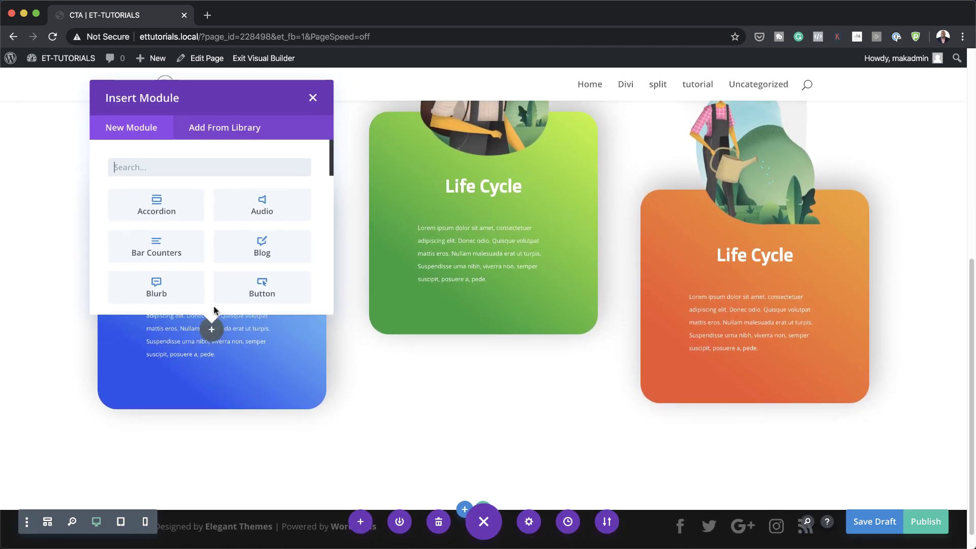
click(274, 296)
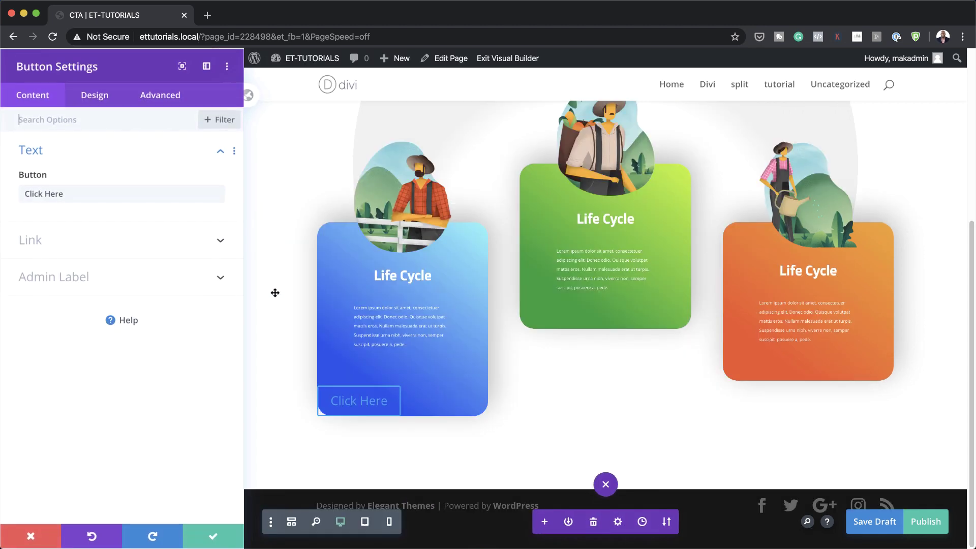
click(59, 239)
click(62, 237)
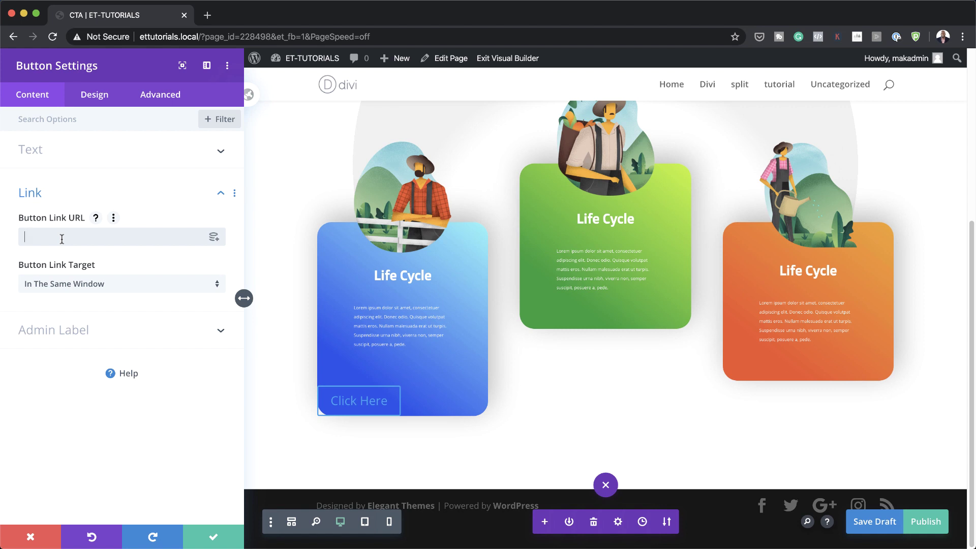
text(#)
Step: Center-align the button in the blue column
click(102, 98)
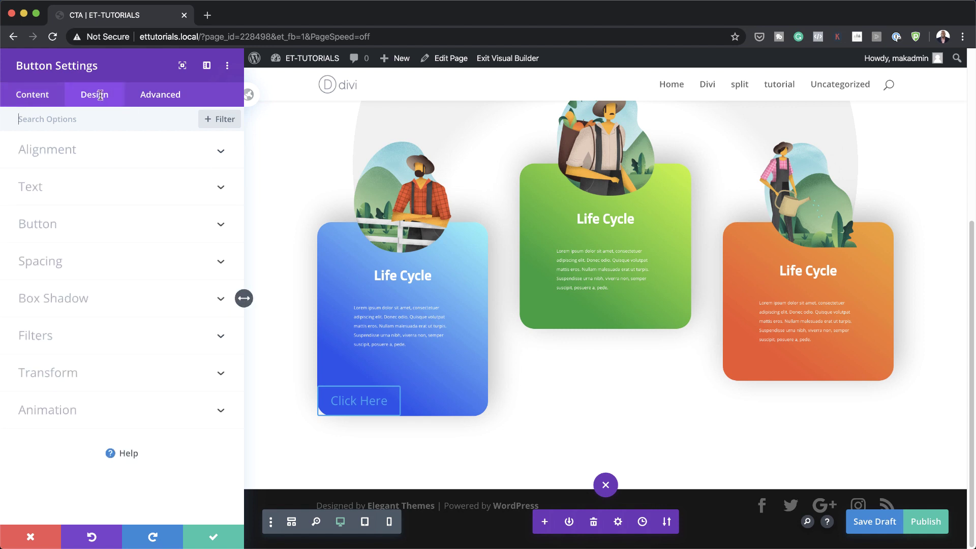
click(76, 152)
click(120, 194)
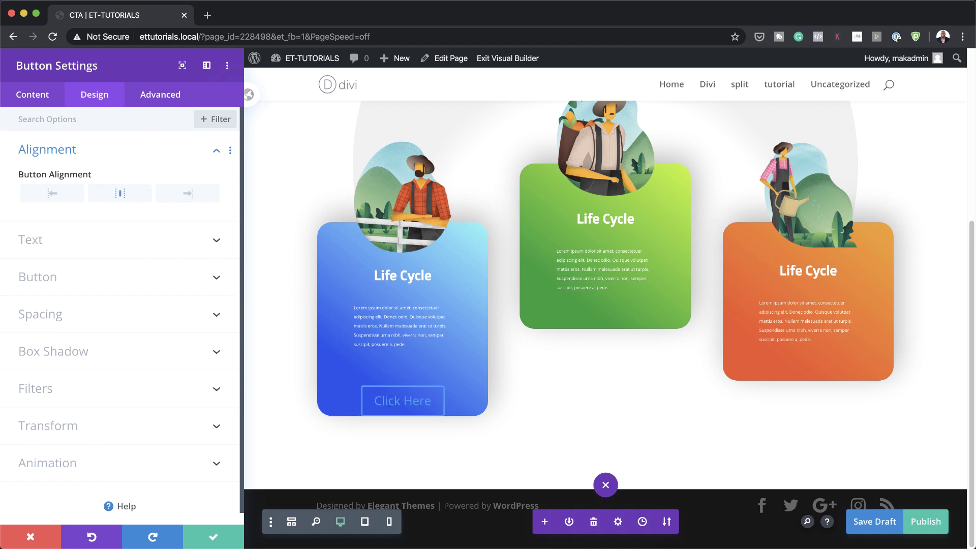
Step: Enable custom styles for the button and set its text size to 1vw and text color to #2a4eed
click(104, 283)
click(50, 258)
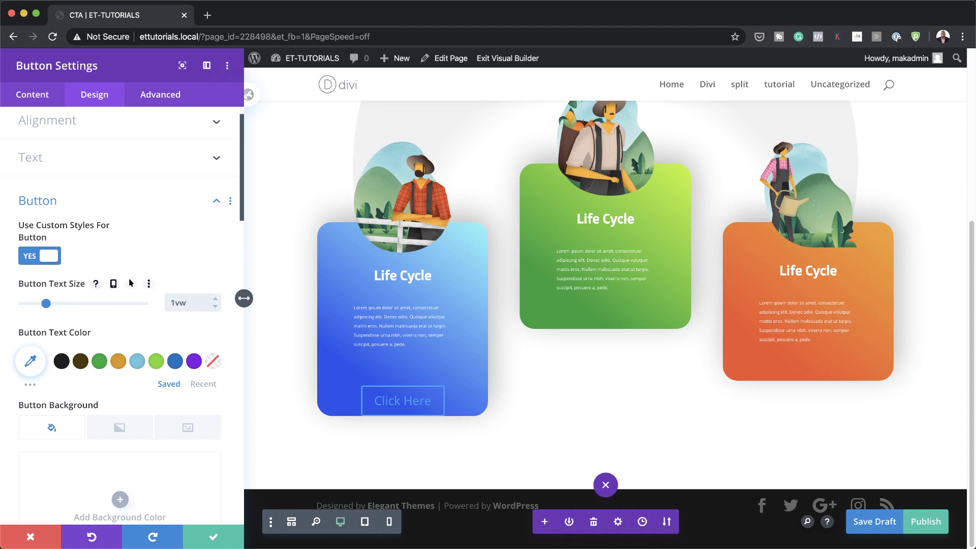
click(30, 361)
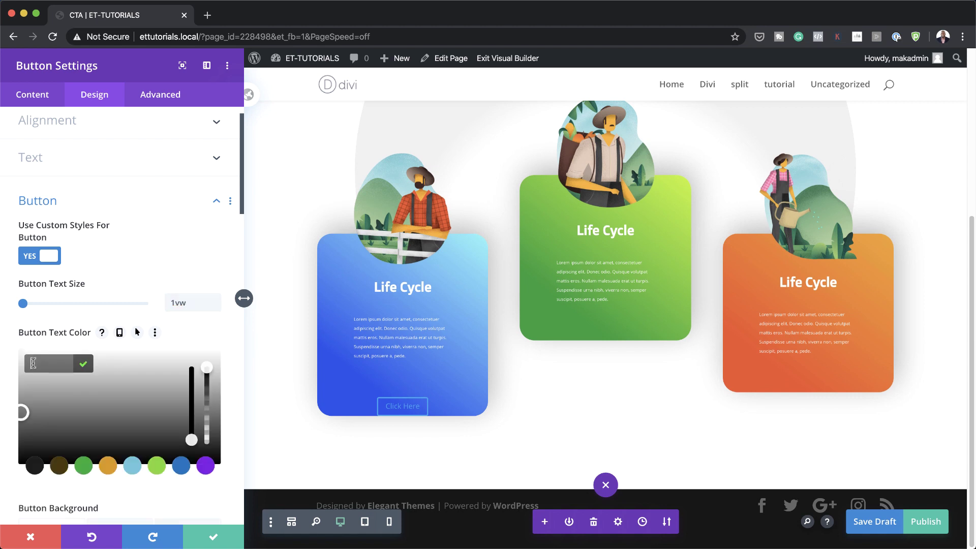
text(#2a4eed)
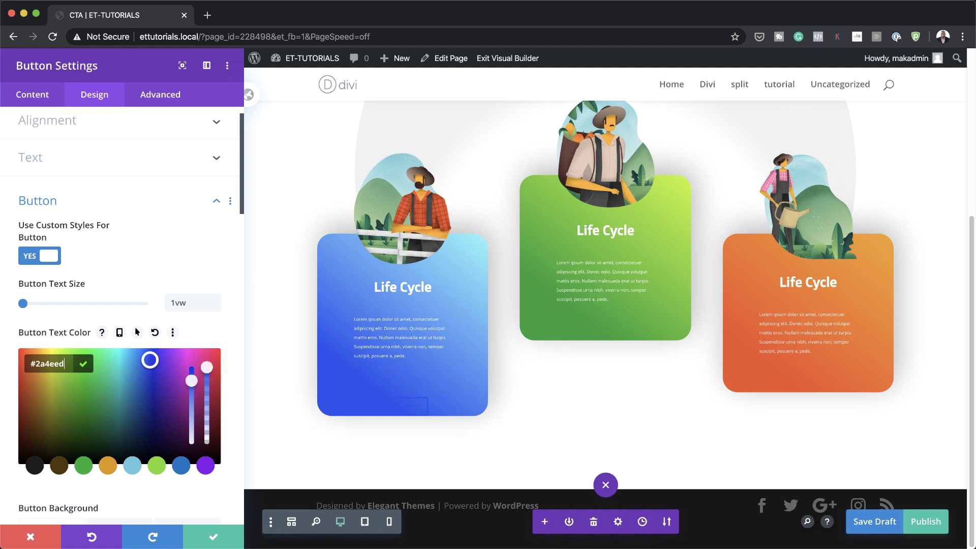
Step: Give the button a white background color and a 50vw border radius
scroll(174, 389, down, 5)
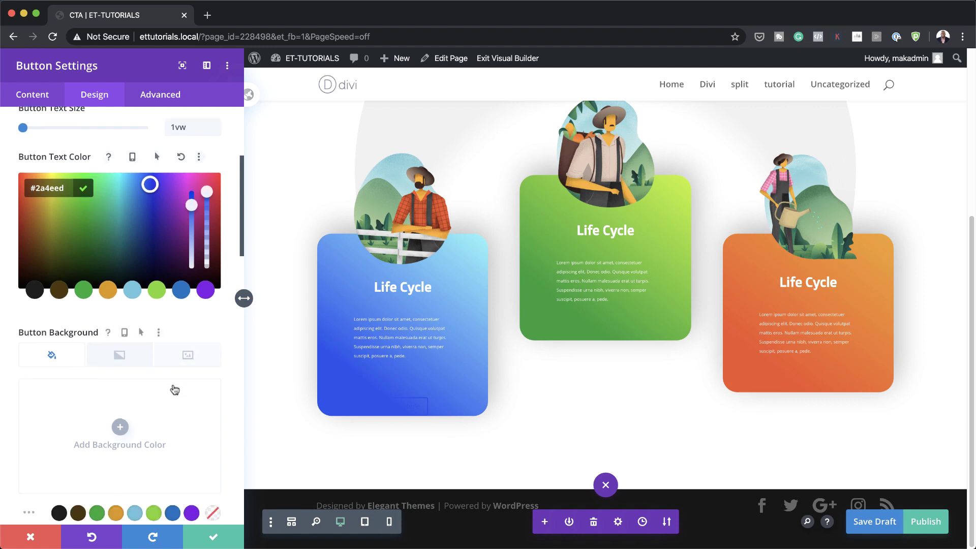
click(120, 350)
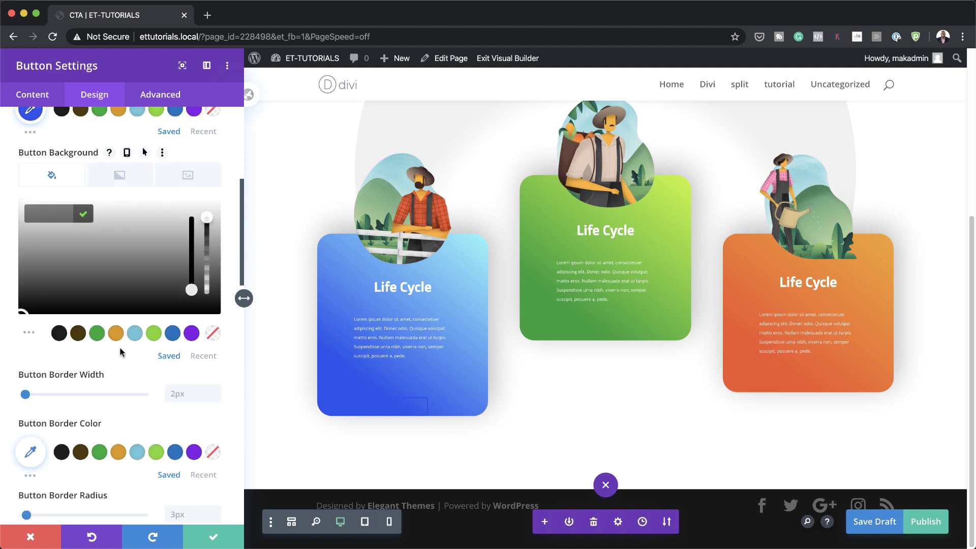
click(203, 355)
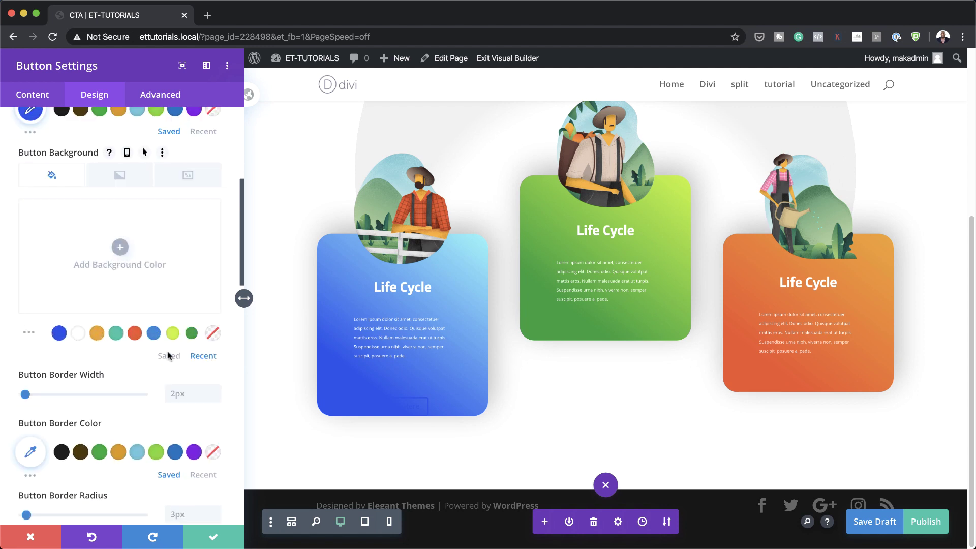
click(78, 334)
scroll(190, 398, down, 2)
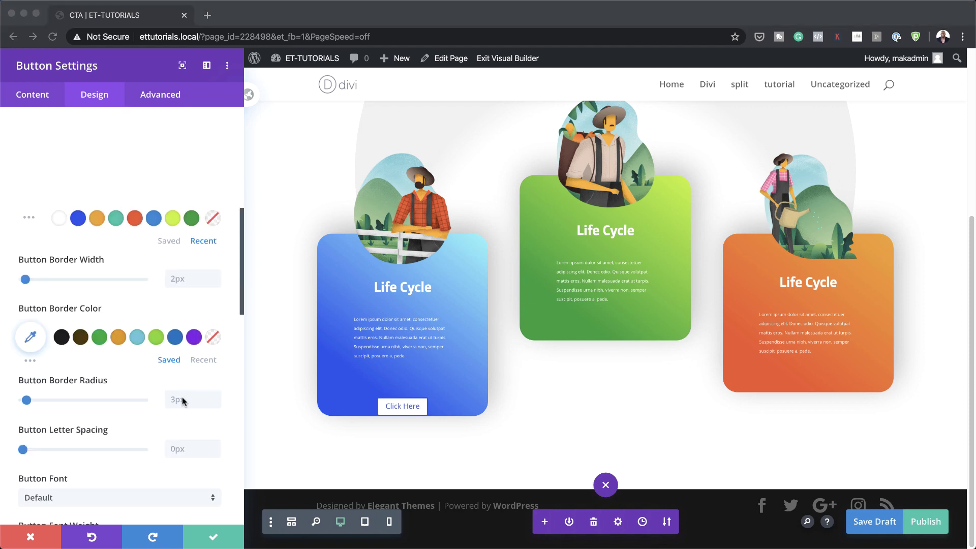
click(182, 400)
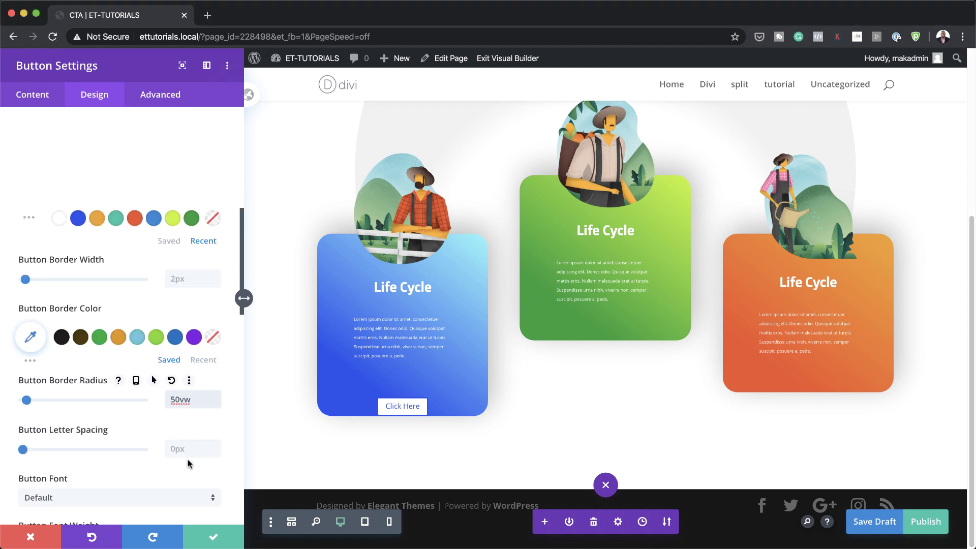
Step: Set the button font to Doppio One with Bold weight
scroll(188, 463, down, 3)
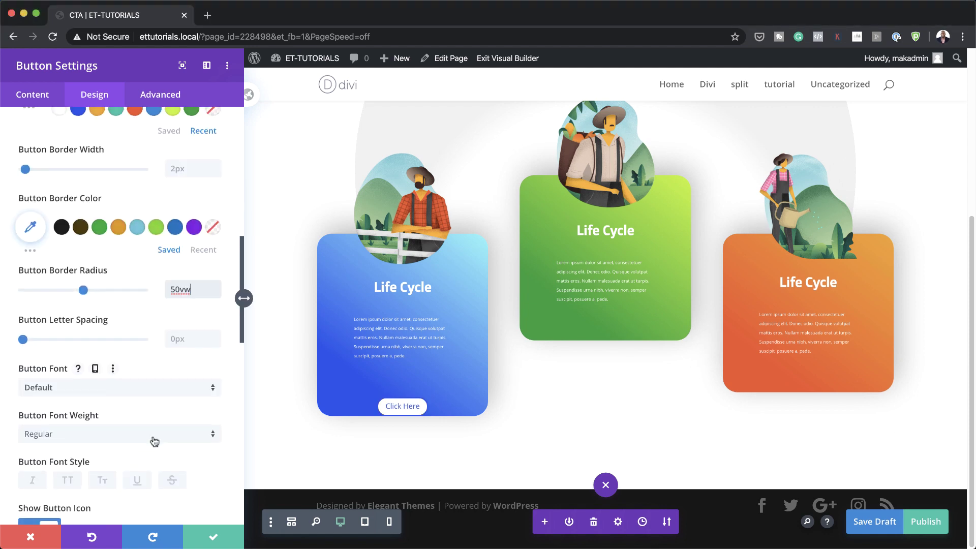
click(139, 350)
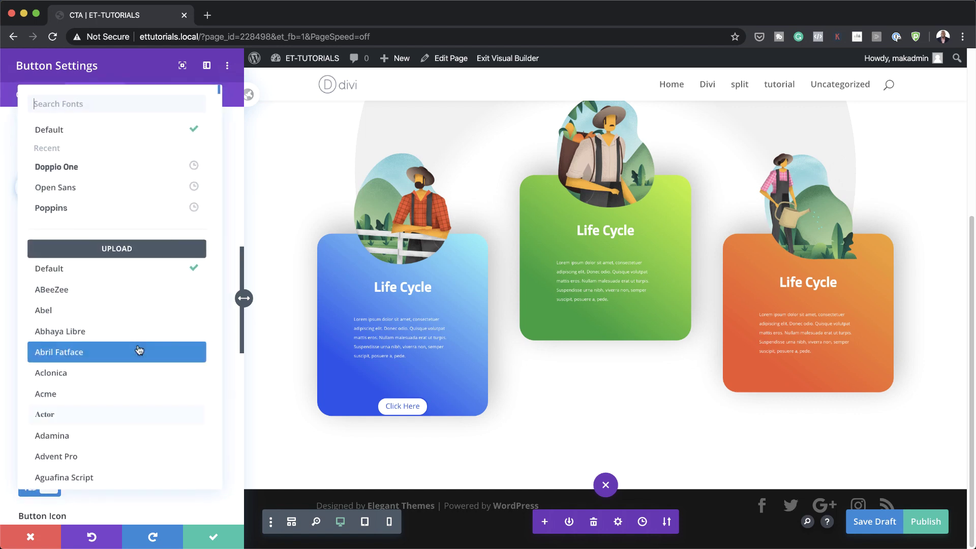
click(119, 165)
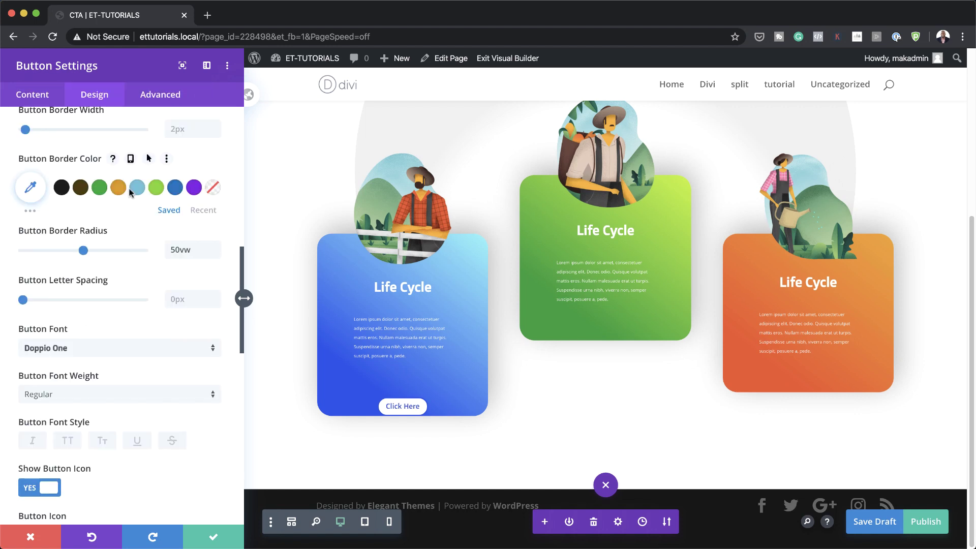
click(134, 399)
click(48, 426)
Step: Set the button icon color to #2a4eed
scroll(16, 454, down, 5)
click(31, 454)
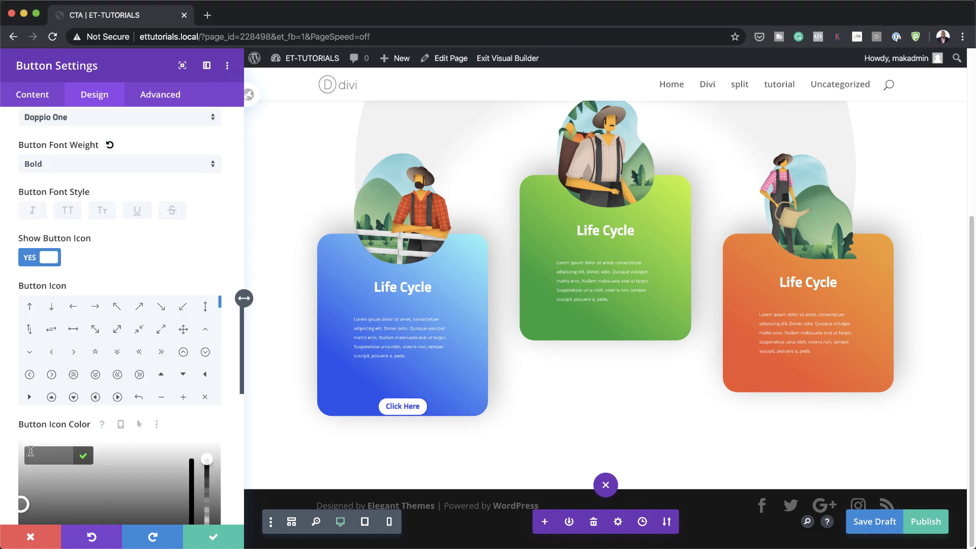
text(#2a4eed)
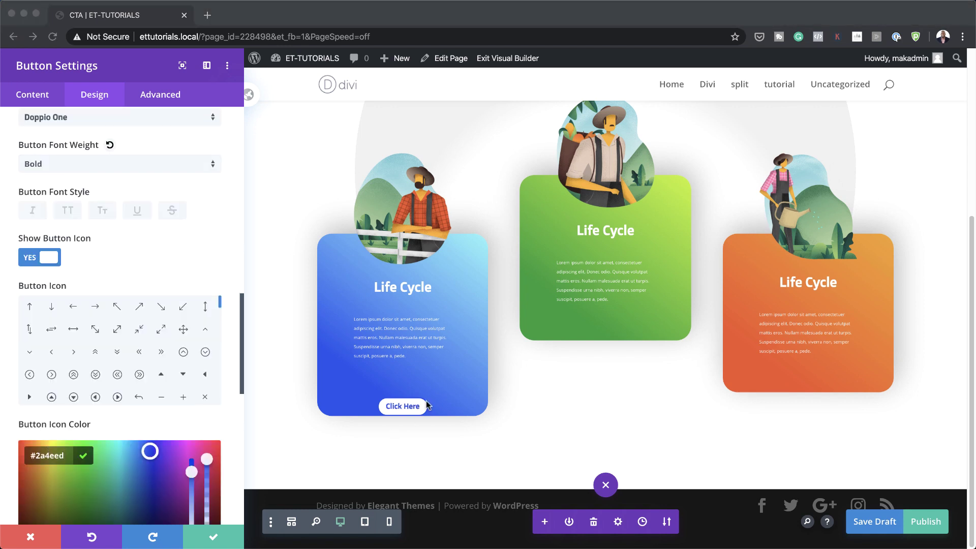
Step: Set the button's top margin to -1.5vw in its spacing settings
scroll(110, 397, down, 3)
scroll(204, 432, down, 5)
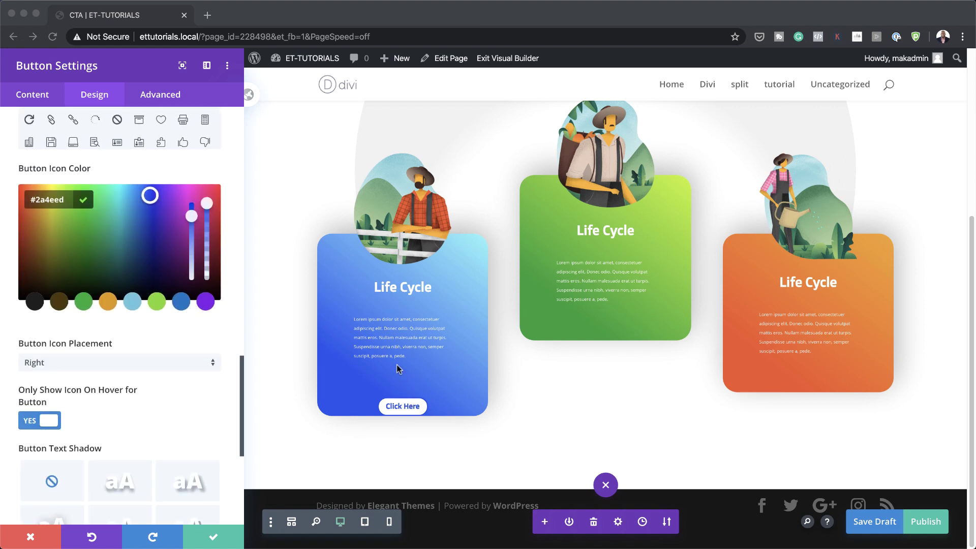
scroll(138, 446, down, 4)
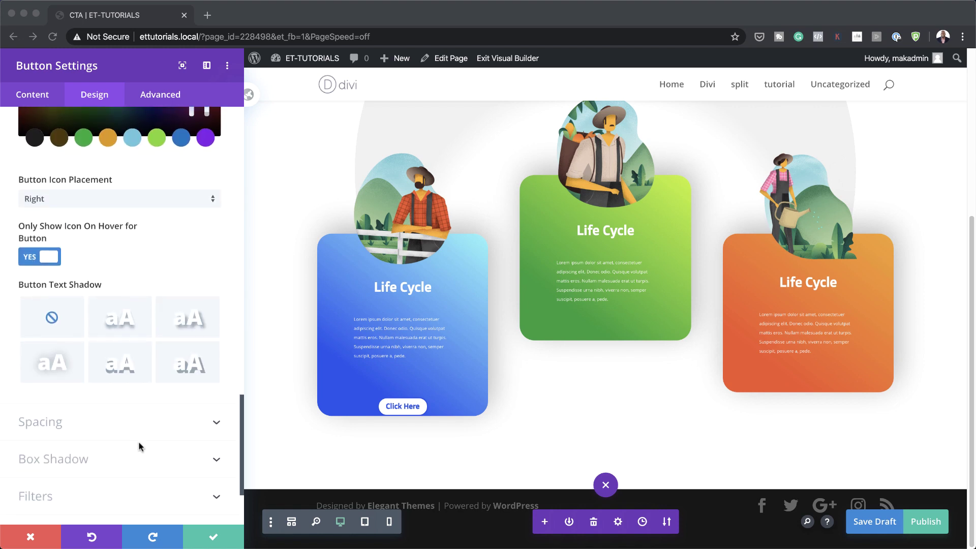
click(59, 425)
click(33, 219)
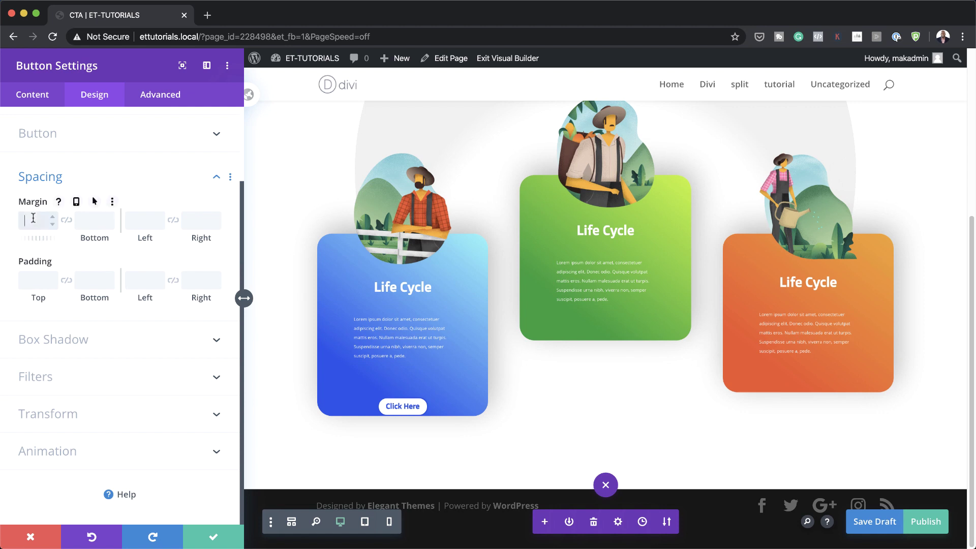
text(-1.5vw)
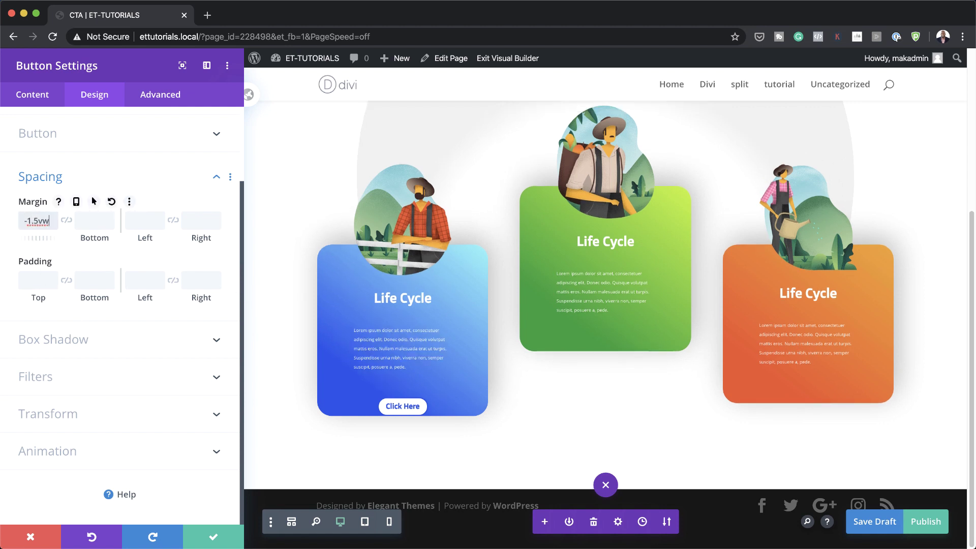
Step: Set the button's padding to 1vw at the top and bottom and 4vw on the left and right
click(32, 279)
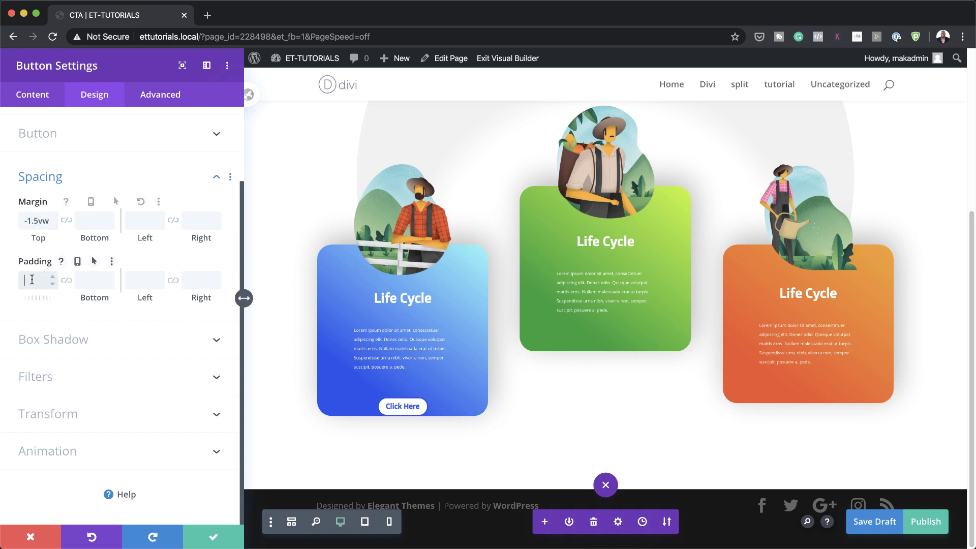
text(1vw)
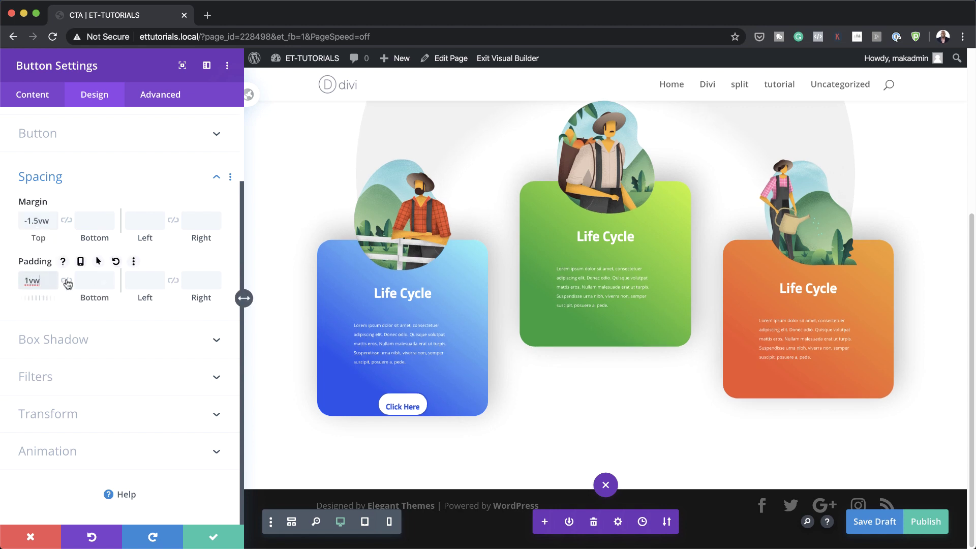
click(67, 280)
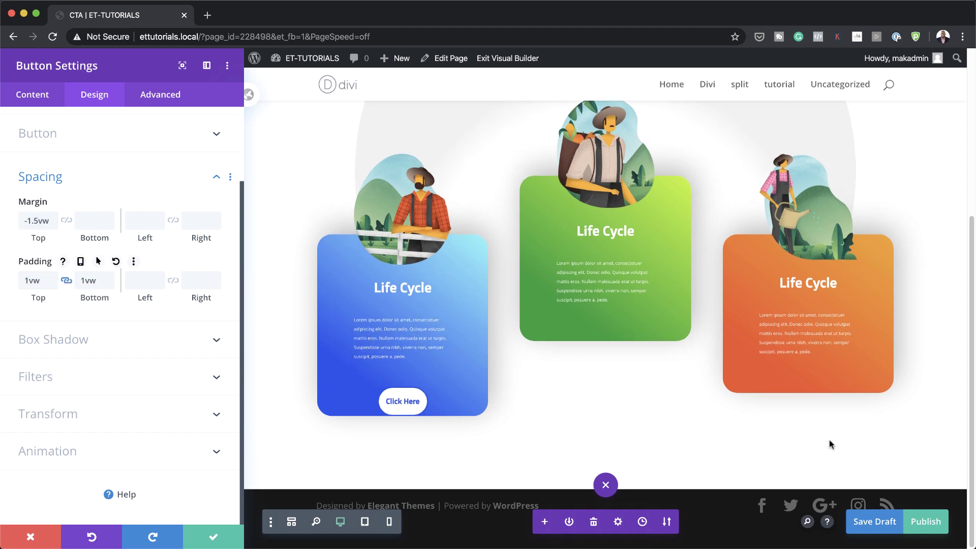
click(145, 281)
text(4vw)
click(173, 281)
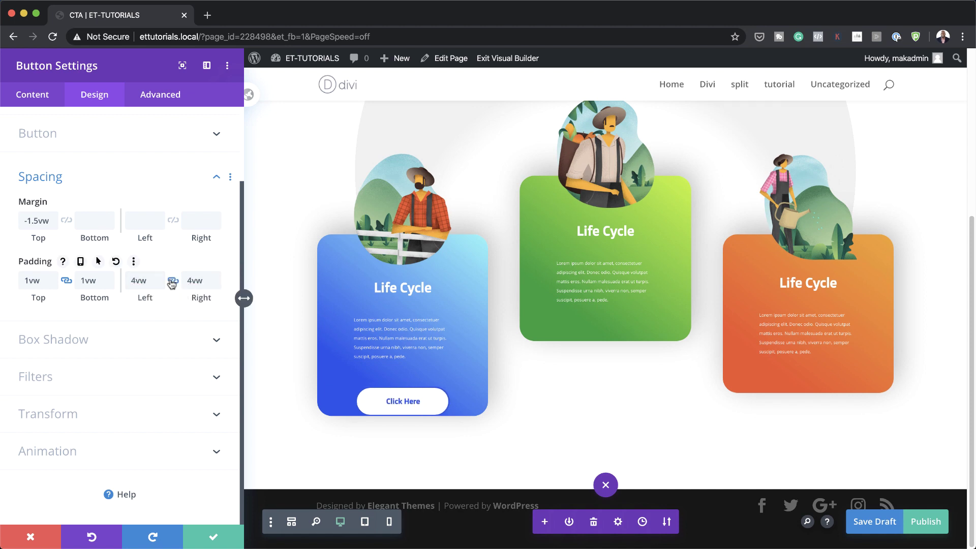
Step: Move the button's -1.5vw margin from the top to the bottom
double_click(30, 219)
key(super+c)
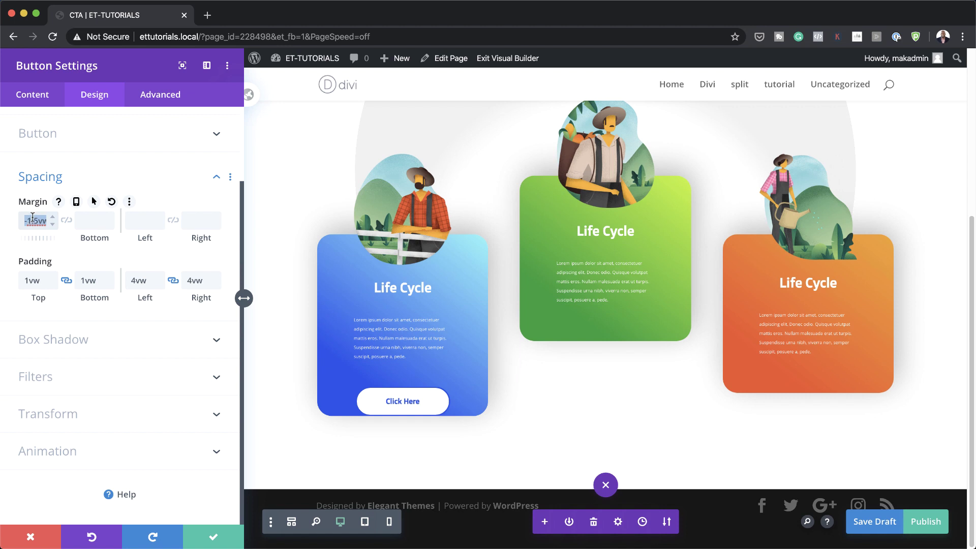
key(BackSpace)
click(89, 219)
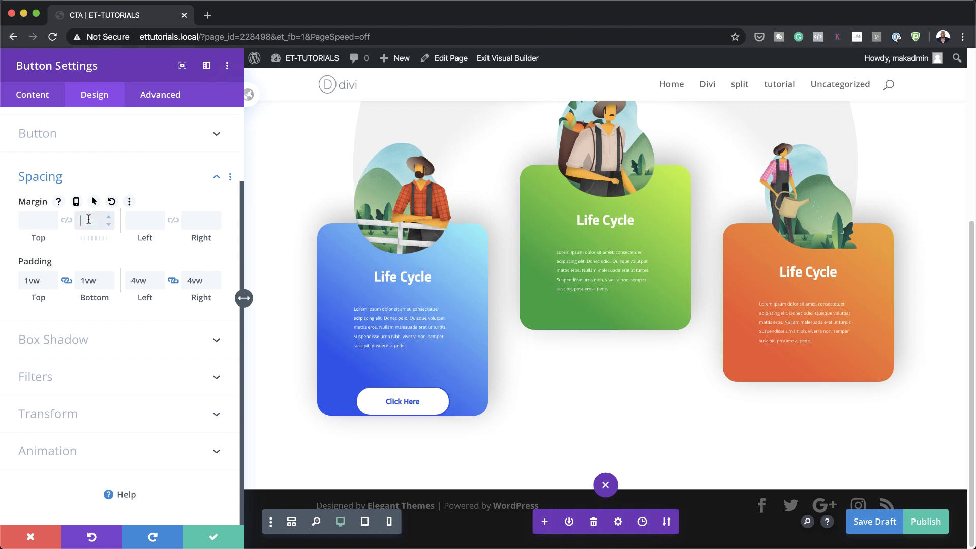
key(super+v)
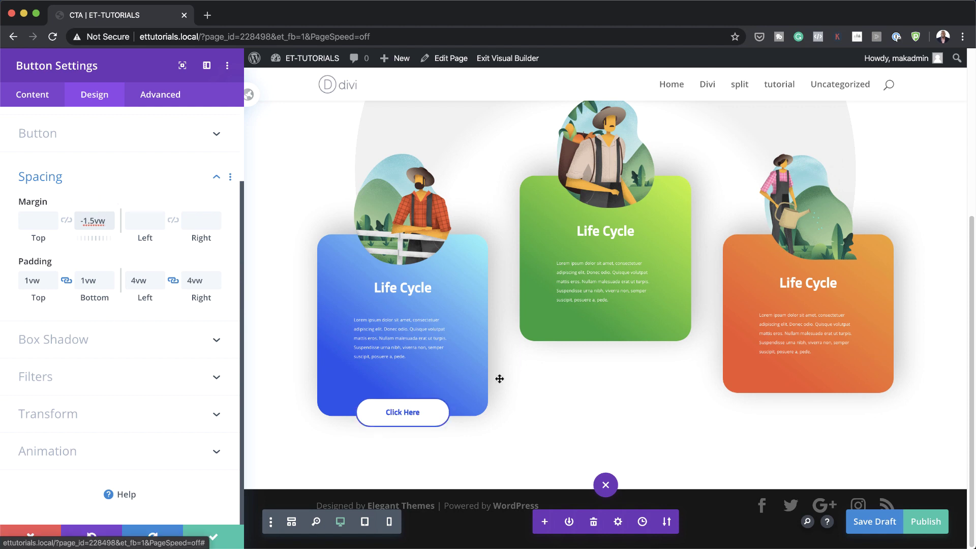
Step: Remove the border around the blue column's button in its custom button styles
scroll(171, 340, up, 3)
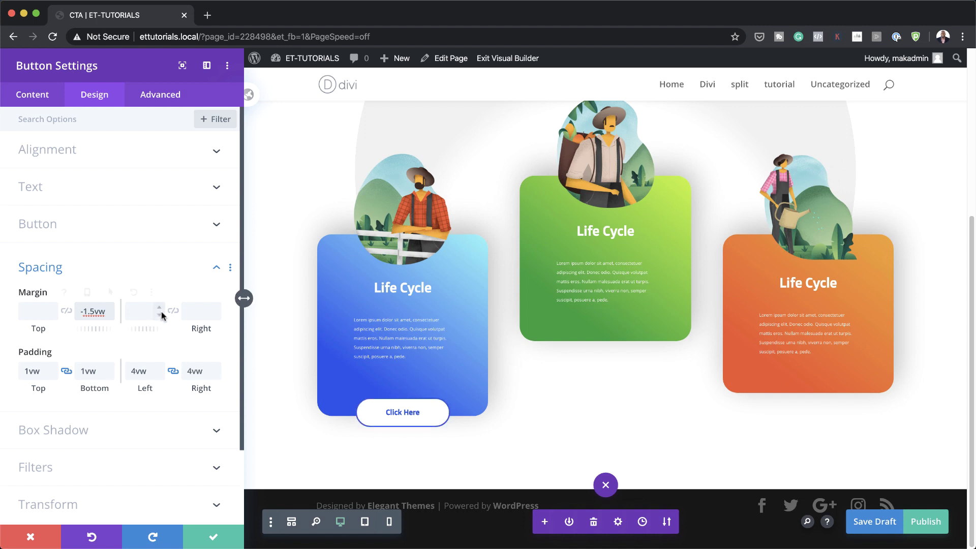
click(85, 224)
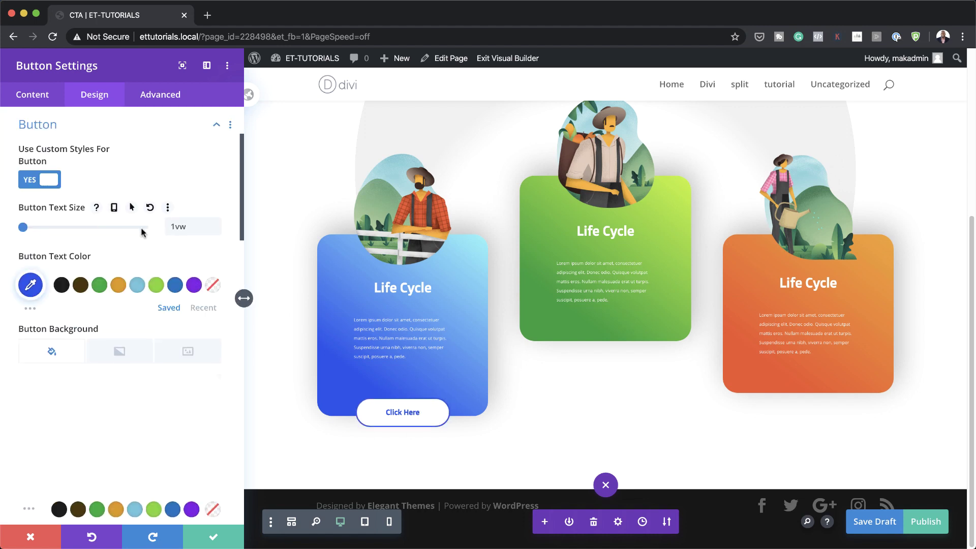
scroll(127, 334, down, 5)
scroll(153, 346, down, 10)
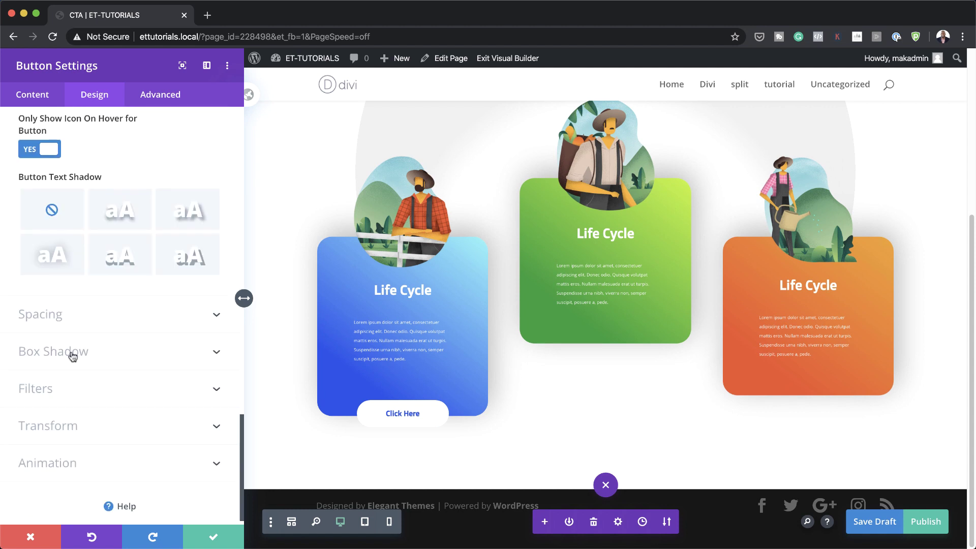
Step: Give the button the first box shadow preset with a 50px blur strength and save its settings
click(72, 353)
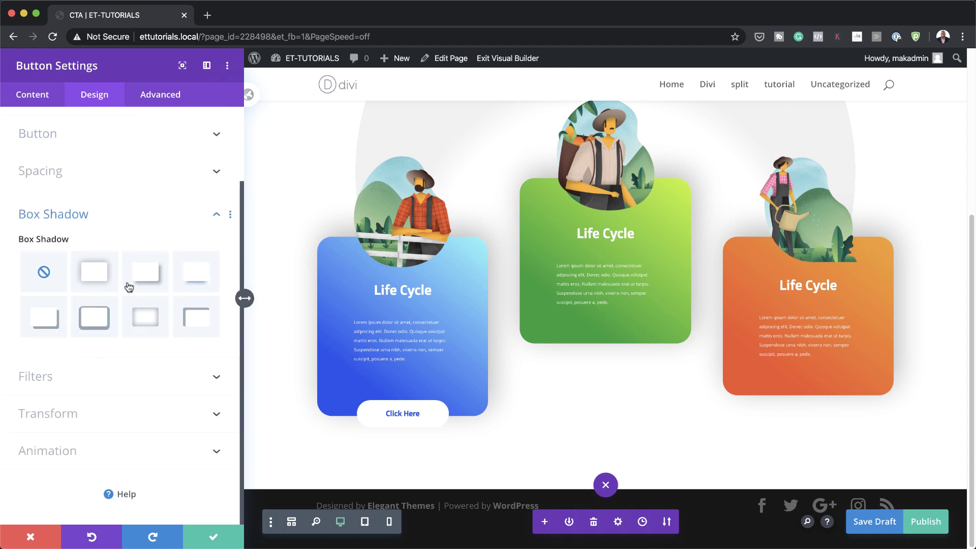
click(94, 272)
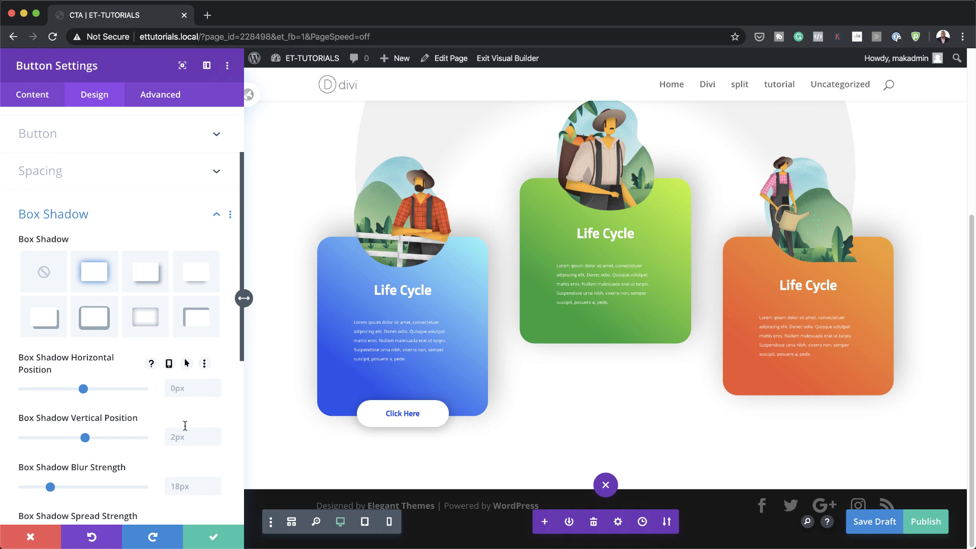
scroll(185, 425, down, 2)
scroll(186, 428, down, 1)
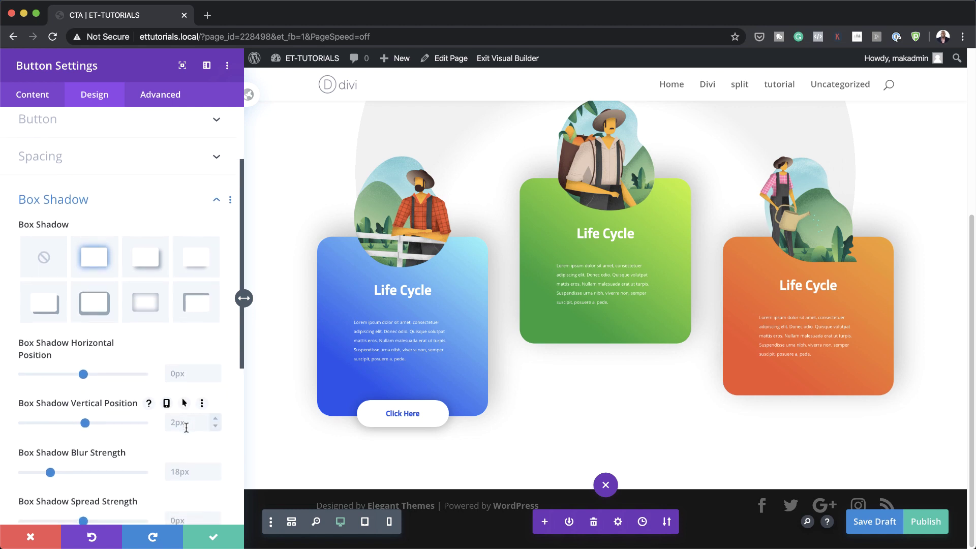
click(169, 475)
text(50)
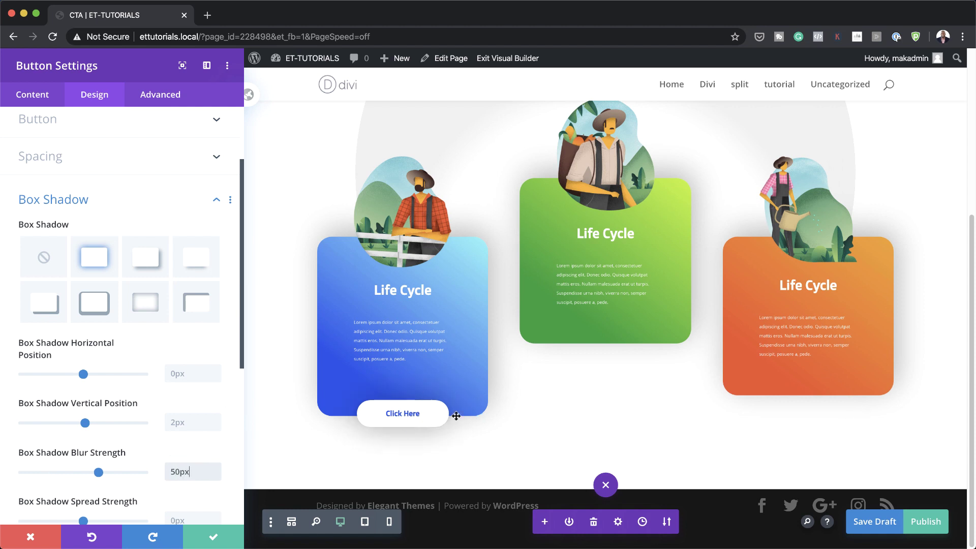
click(216, 537)
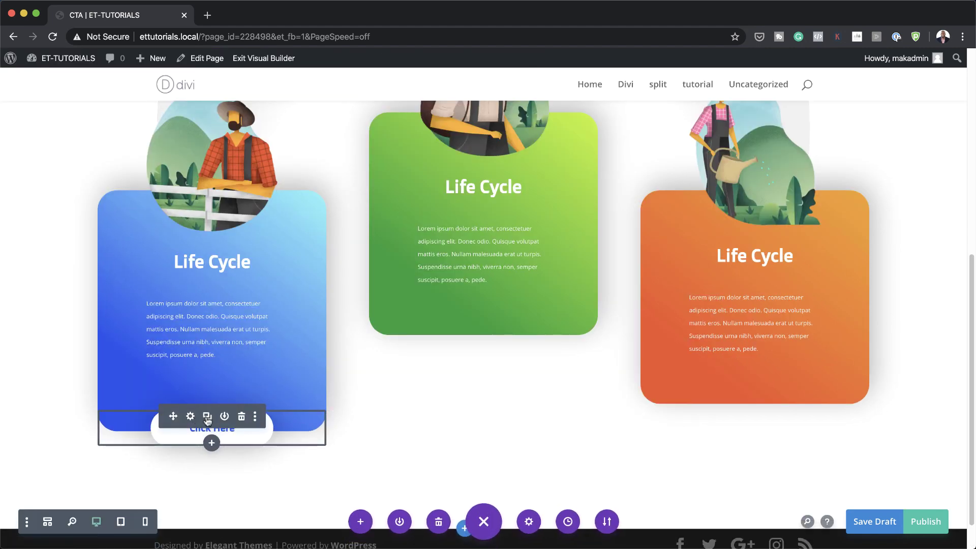
Step: Duplicate the finished button twice and move the copies into the green and orange columns
click(208, 417)
click(208, 417)
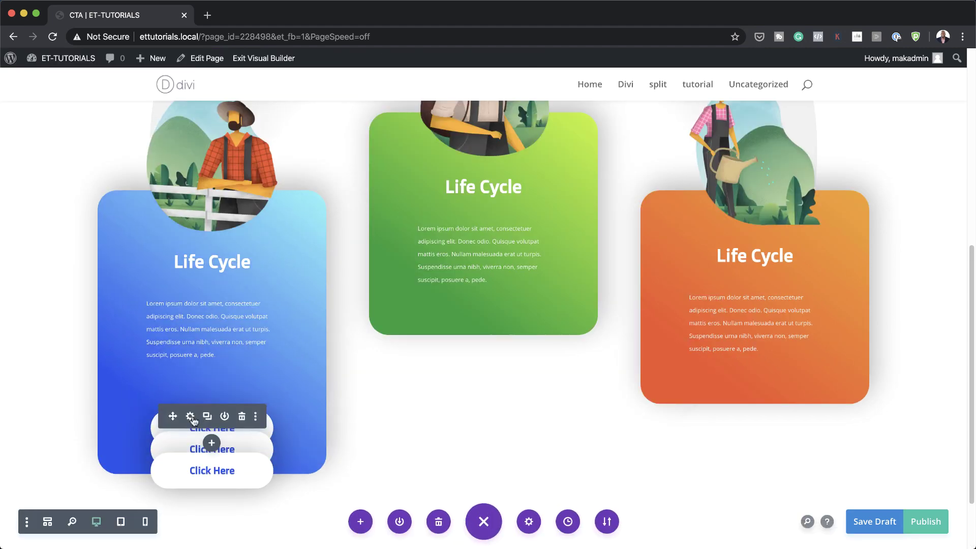
drag(173, 417, 761, 403)
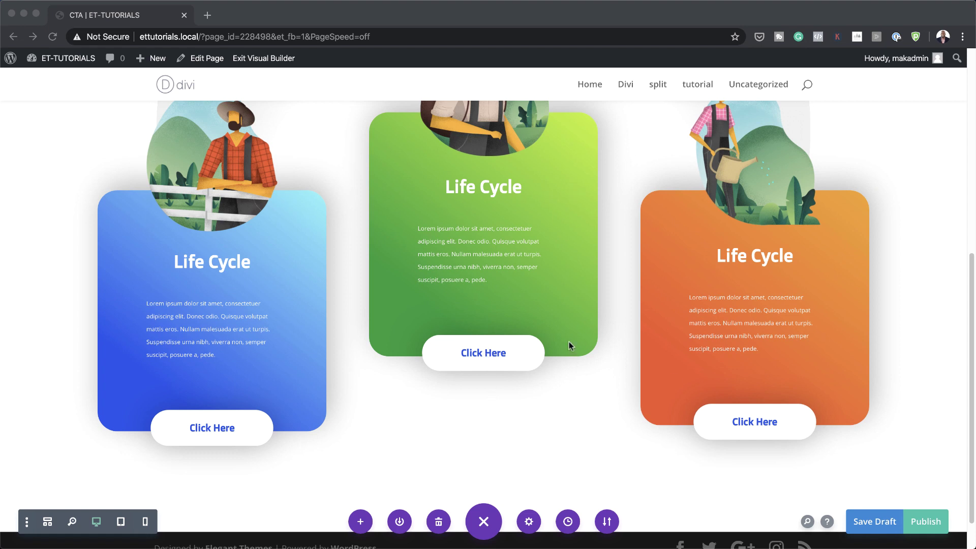
Step: Set the green column's button text color to #1ba038 and save the button
click(498, 337)
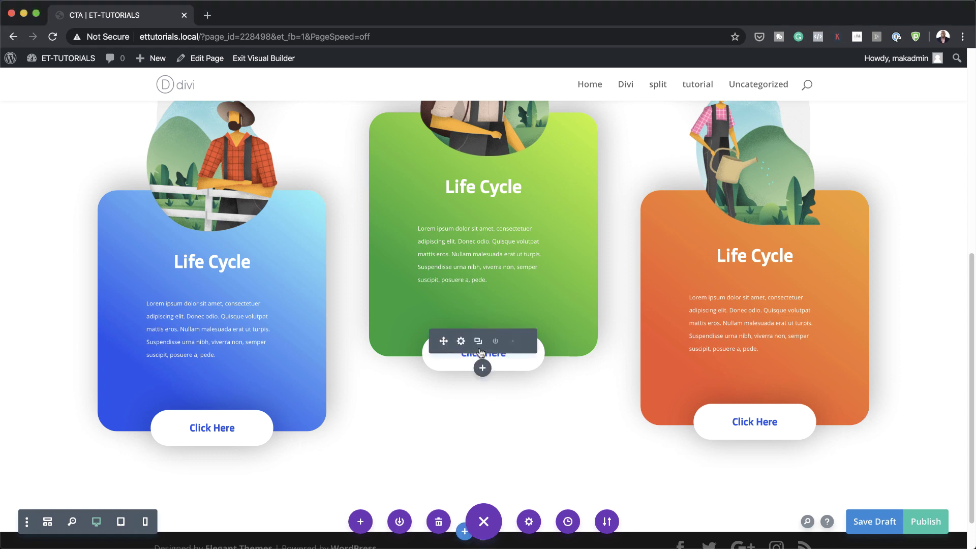
click(461, 341)
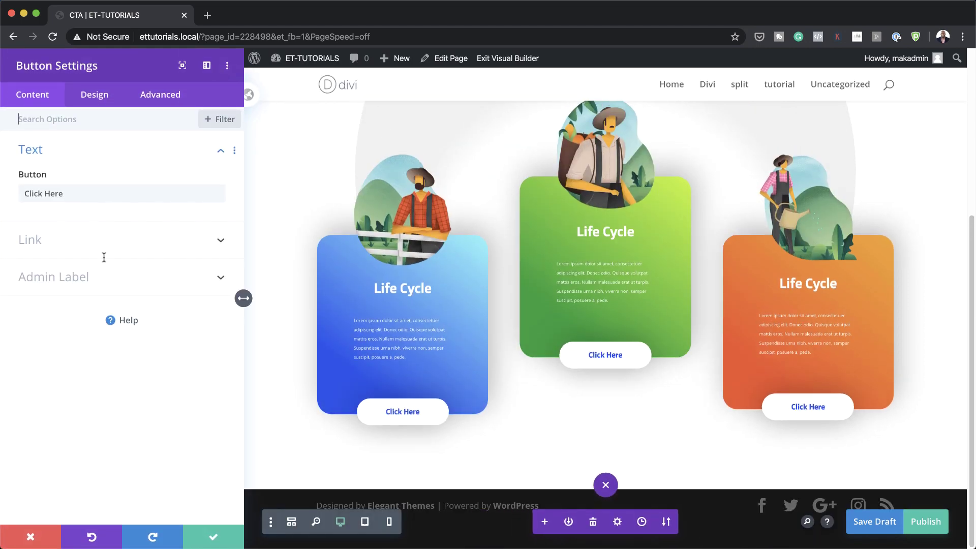
click(94, 97)
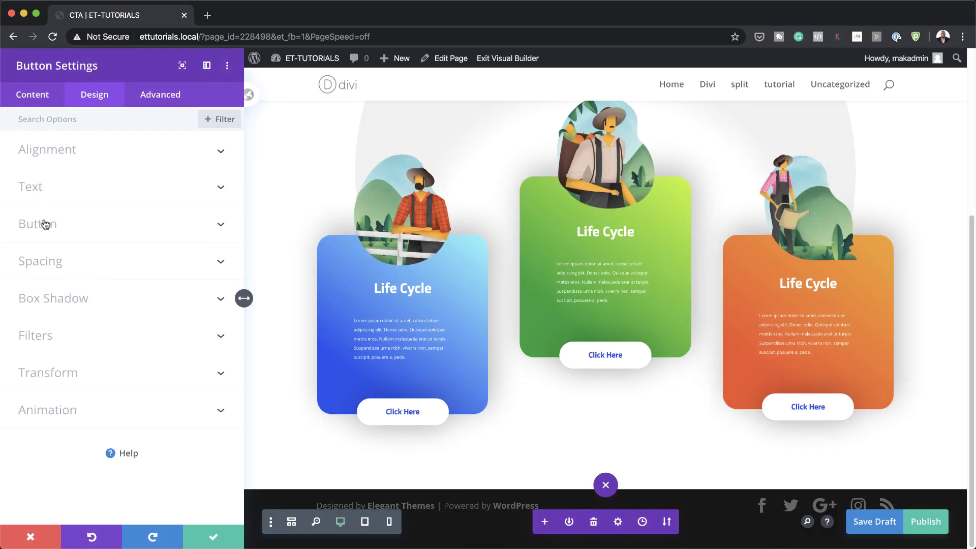
click(44, 222)
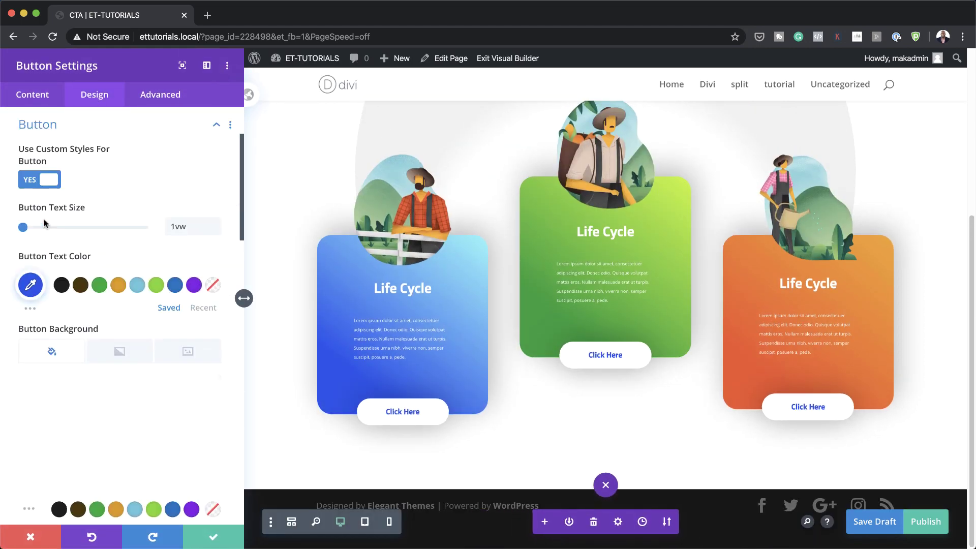
click(31, 283)
text(#1ba038)
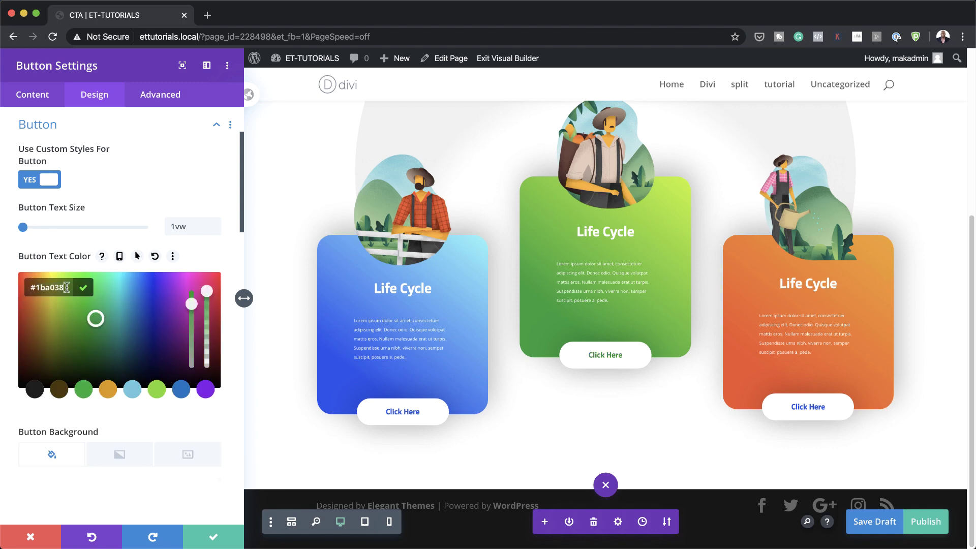
click(210, 537)
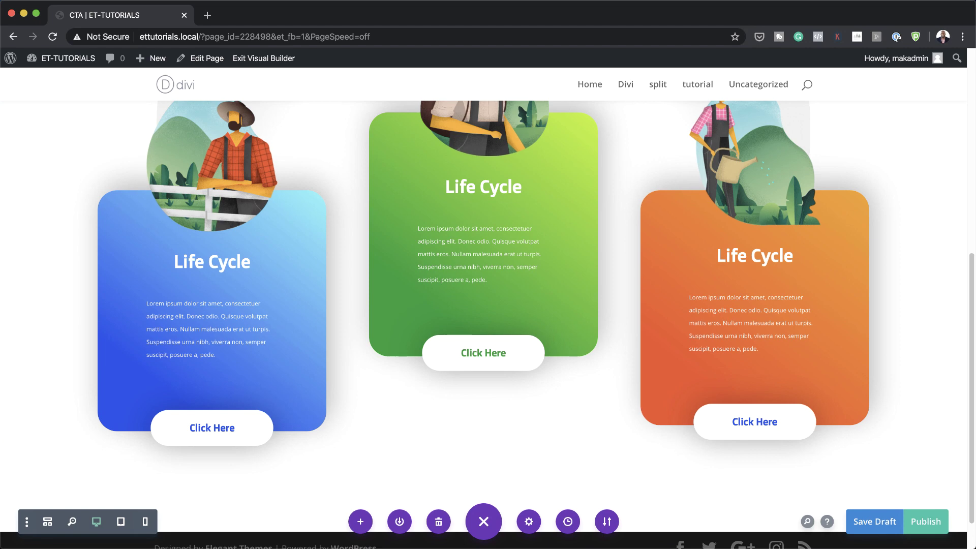
Step: Set the orange column's button text color to #f0562c and save the button
click(732, 409)
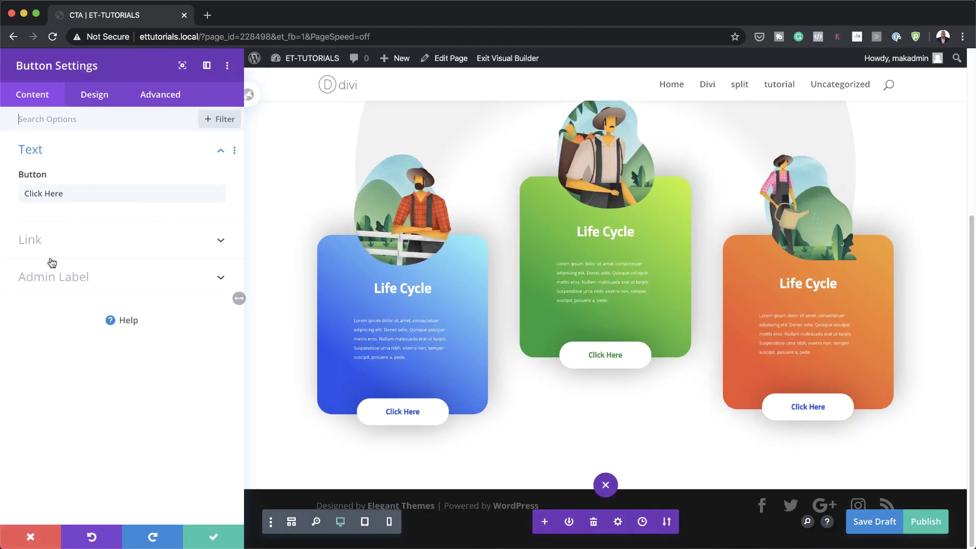
click(97, 96)
click(43, 225)
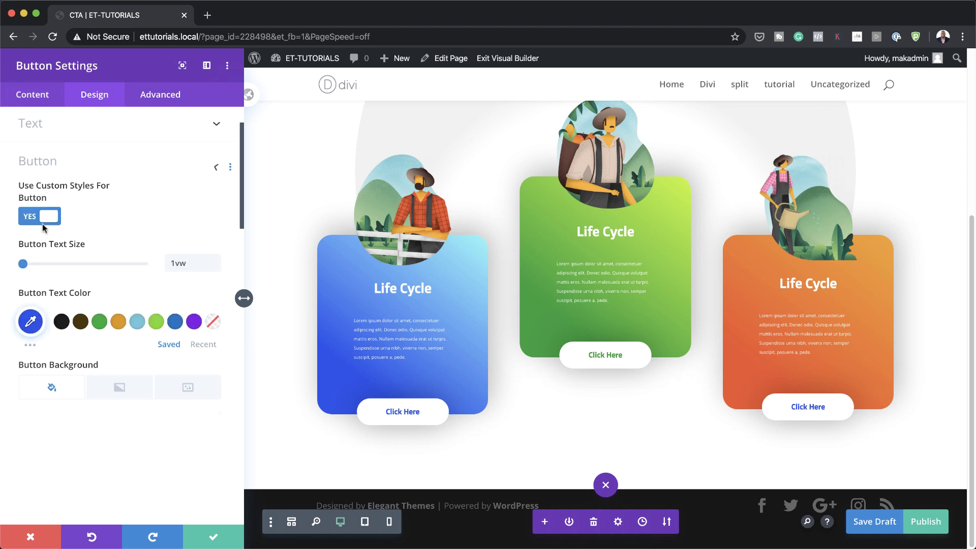
click(30, 284)
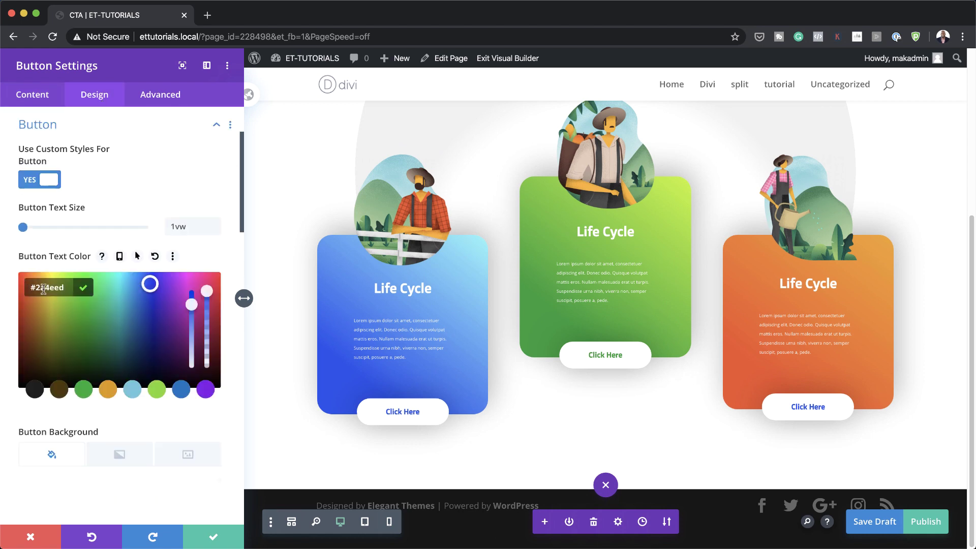
text(#f0562c)
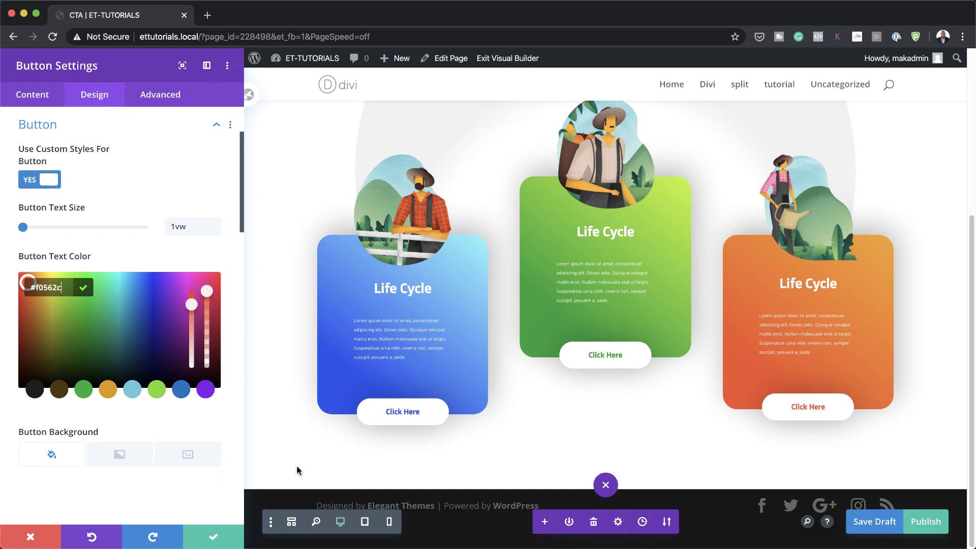
click(214, 537)
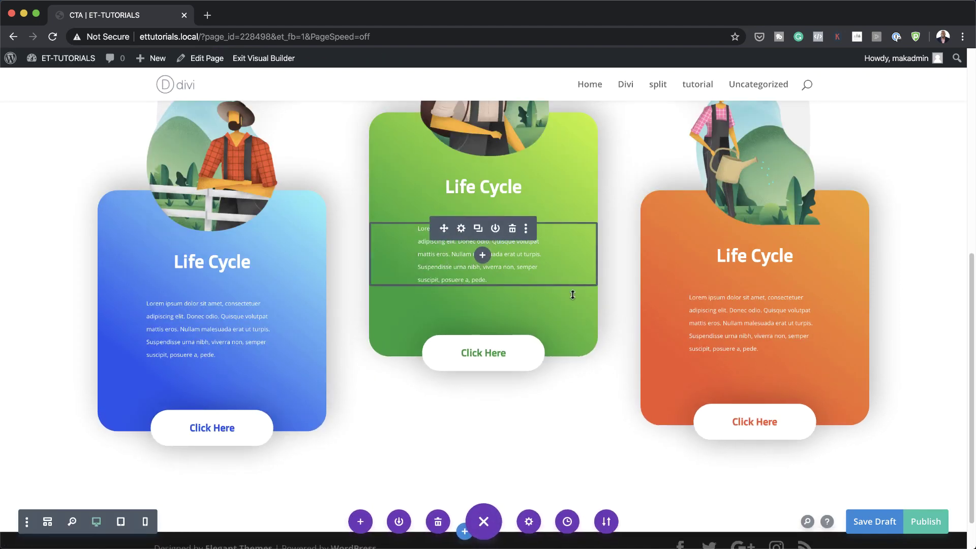
Step: Change the green column's heading text to "Planting" and save the module
scroll(570, 290, up, 2)
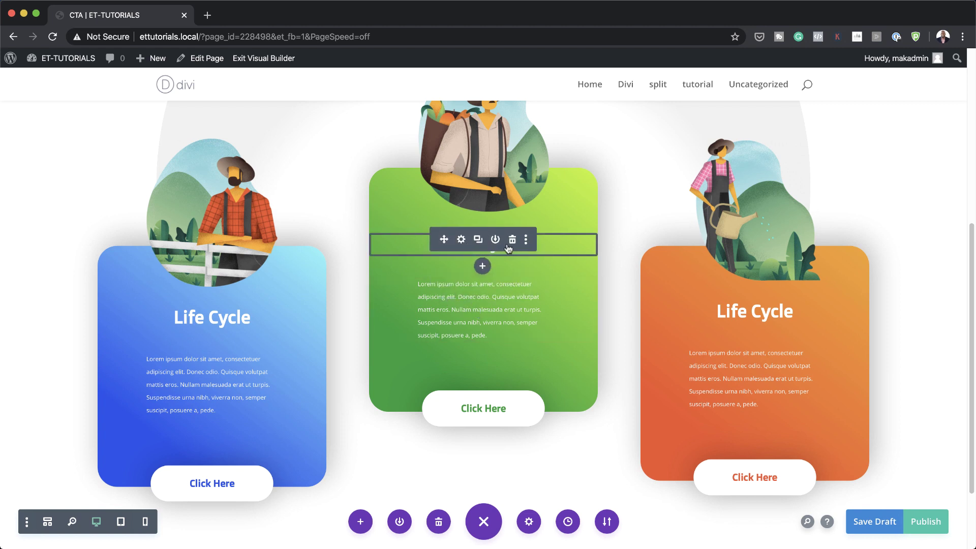
click(461, 240)
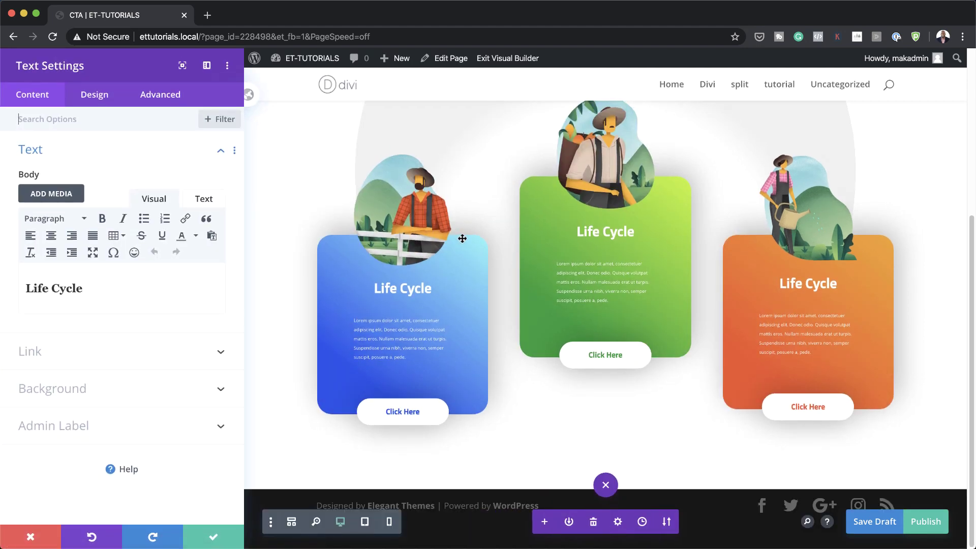
drag(87, 287, 28, 280)
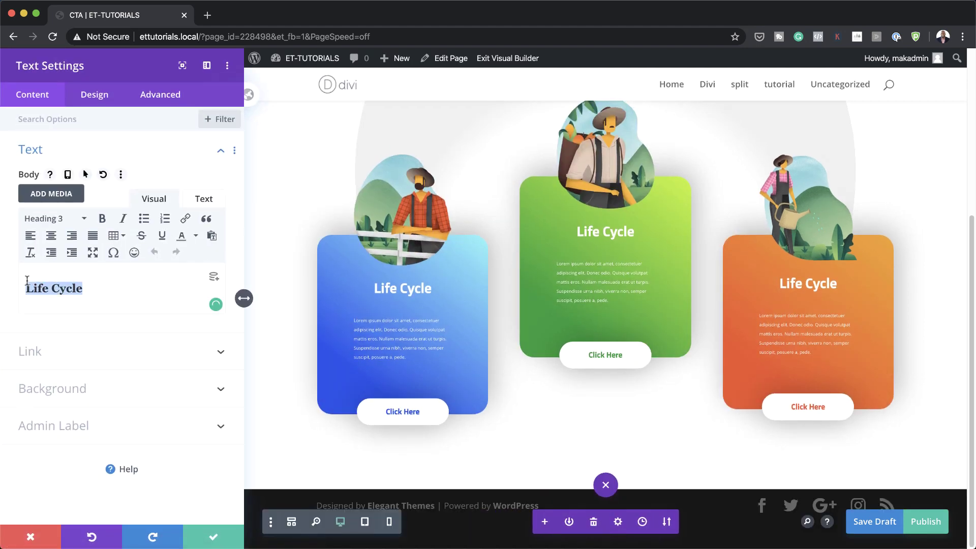
text(Planting)
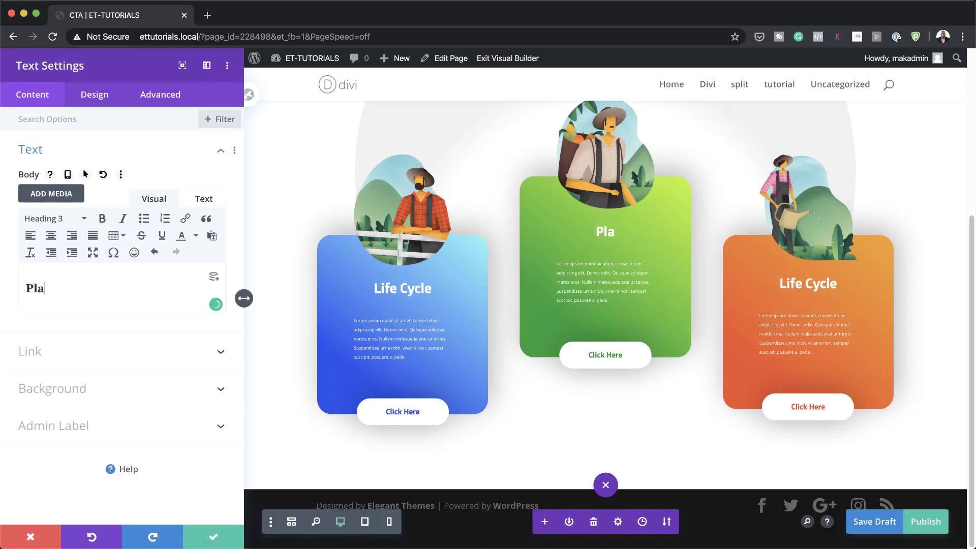
click(216, 536)
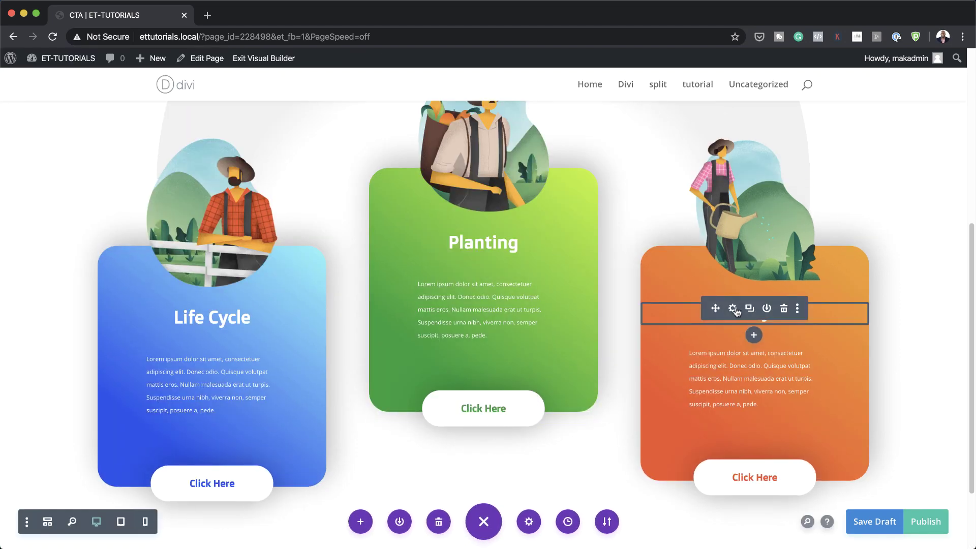
Step: Change the orange column's heading text to "Farm Life" and save the module
click(734, 308)
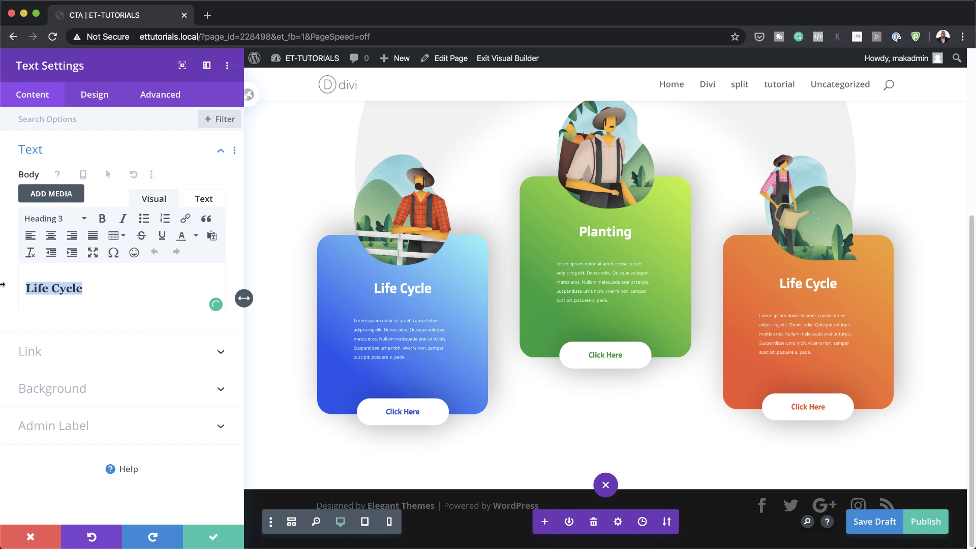
click(214, 537)
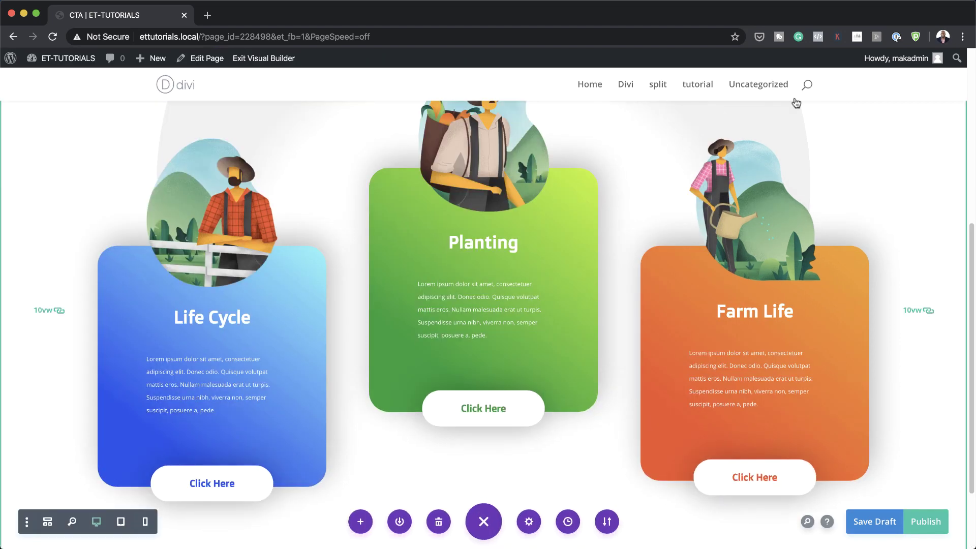
scroll(903, 320, up, 10)
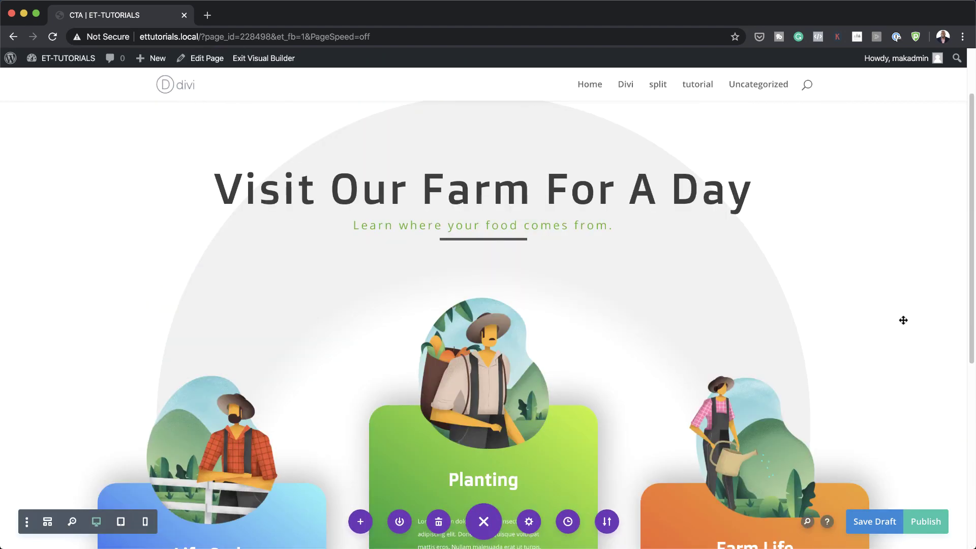
scroll(903, 320, down, 5)
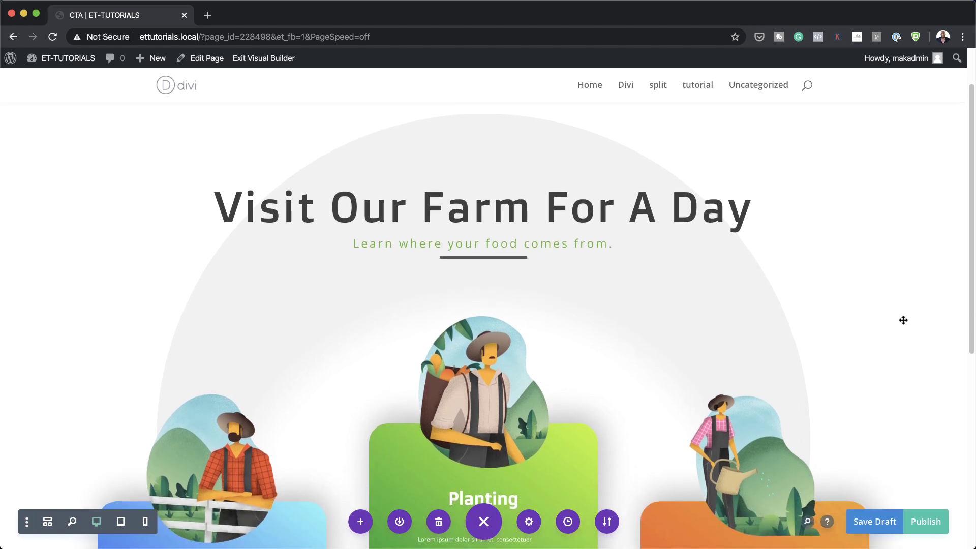